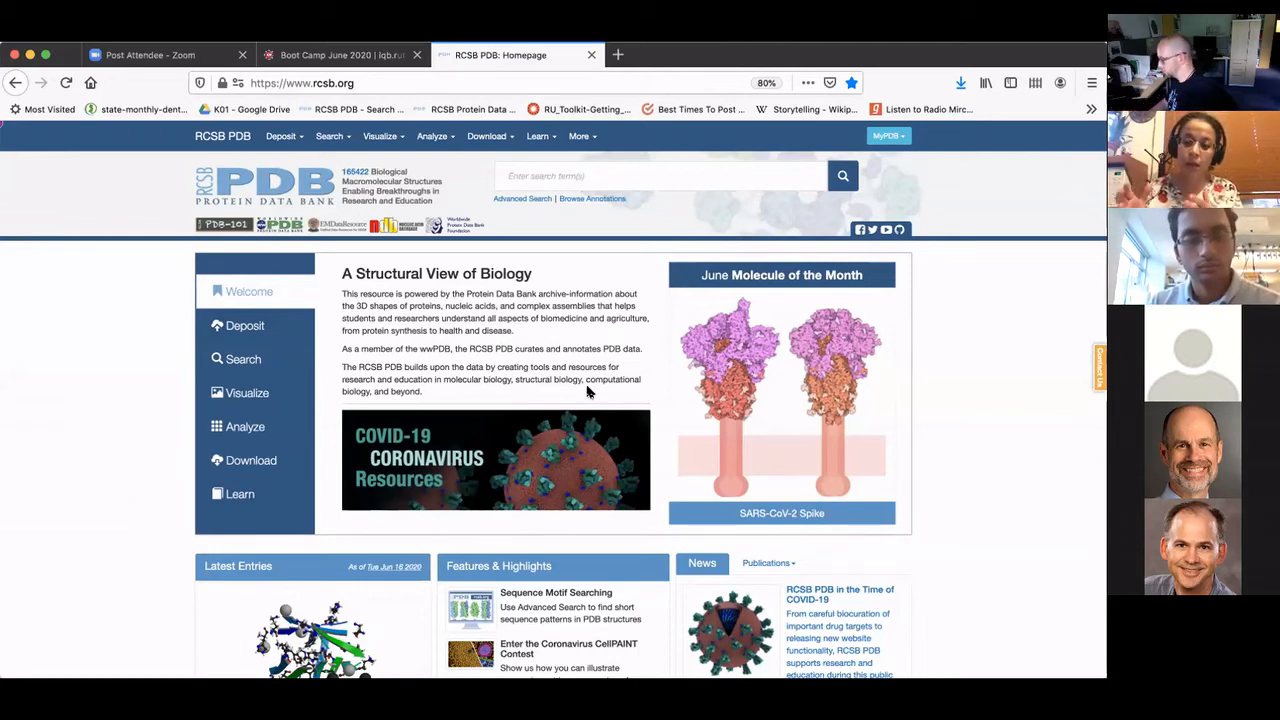
# Search the archive for entry 1mbo and look through its structure summary, including the macromolecules and small molecules sections.
pyautogui.click(533, 179)
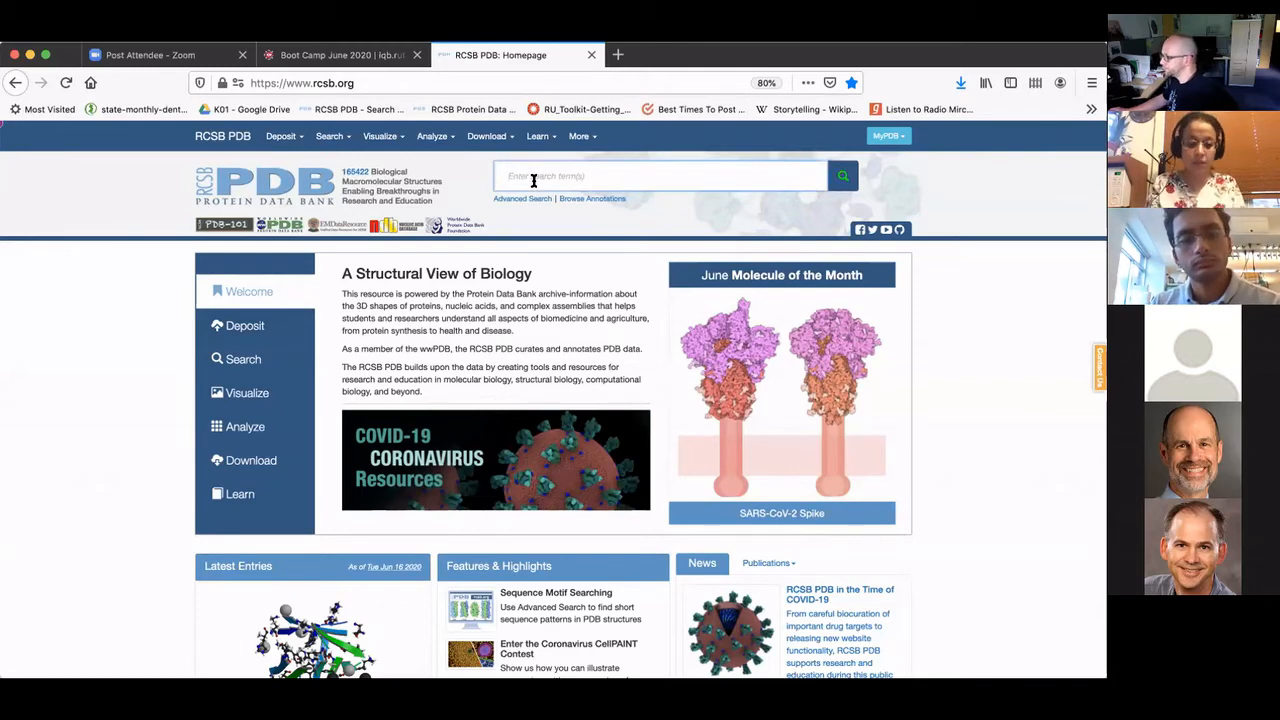
pyautogui.write('1mbo')
pyautogui.press('Return')
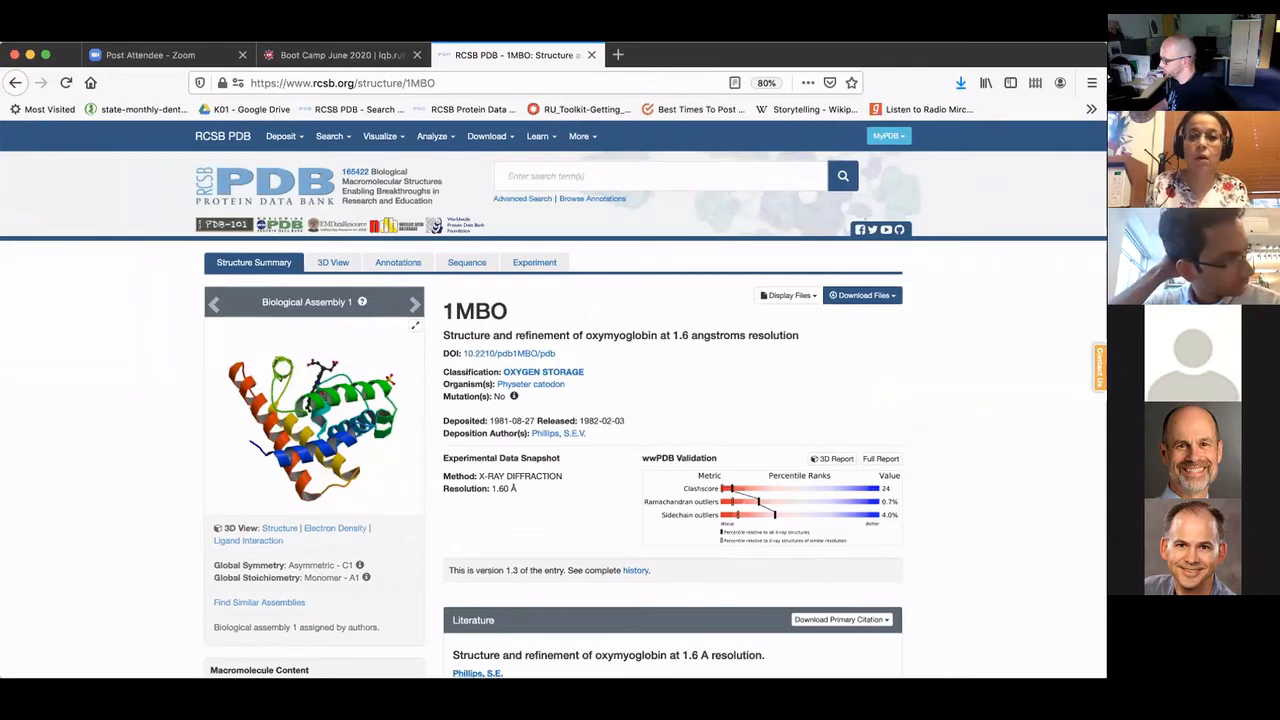
pyautogui.scroll(-20, 765, 256)
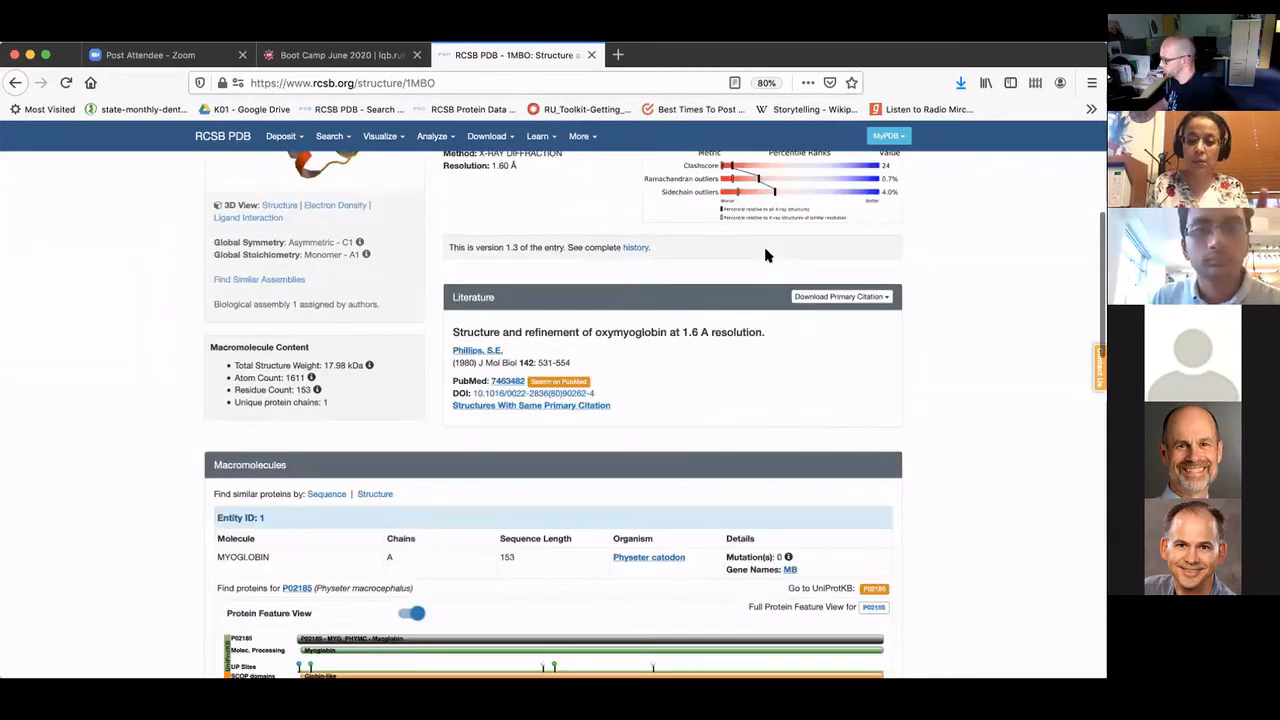
pyautogui.scroll(10, 765, 256)
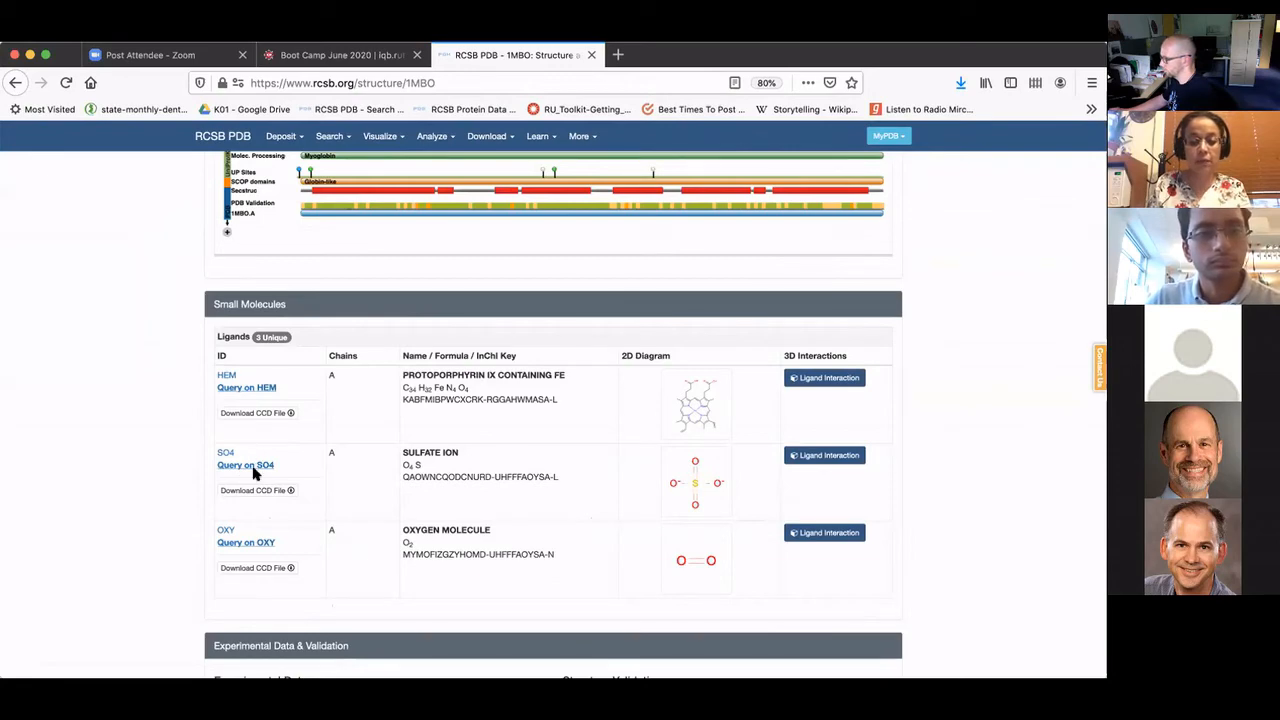
pyautogui.scroll(5, 410, 566)
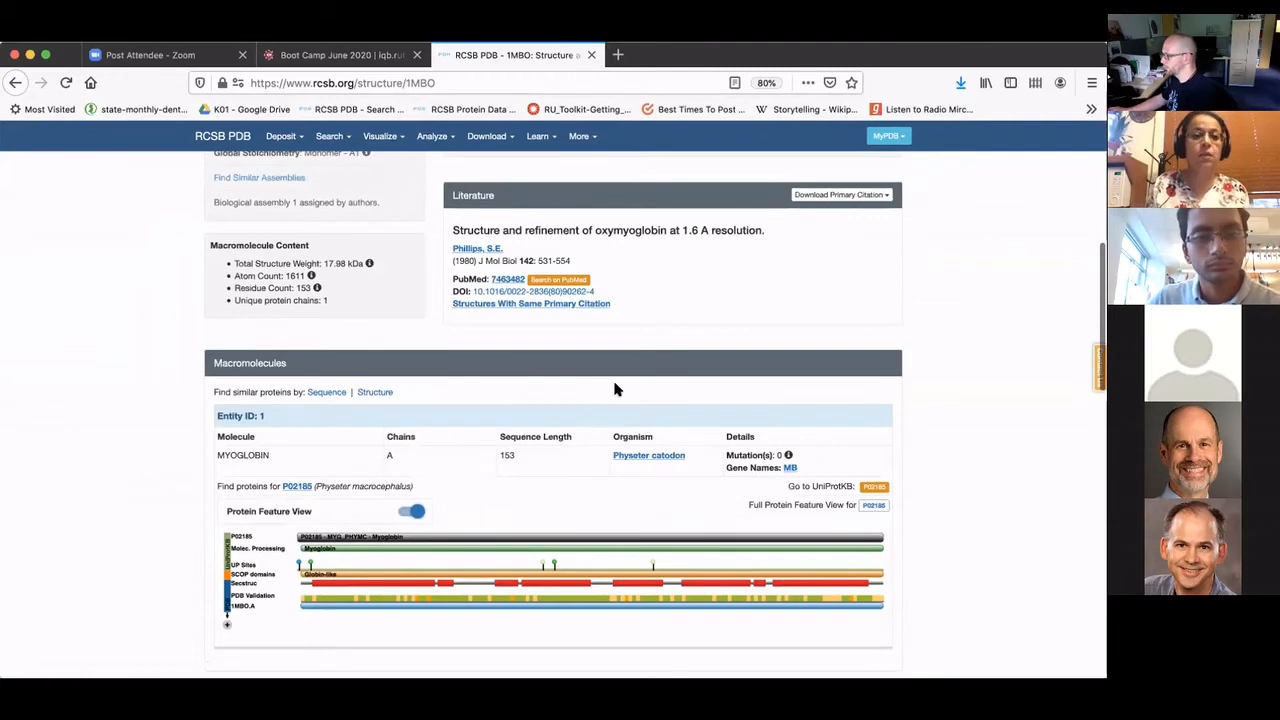
pyautogui.scroll(5, 612, 385)
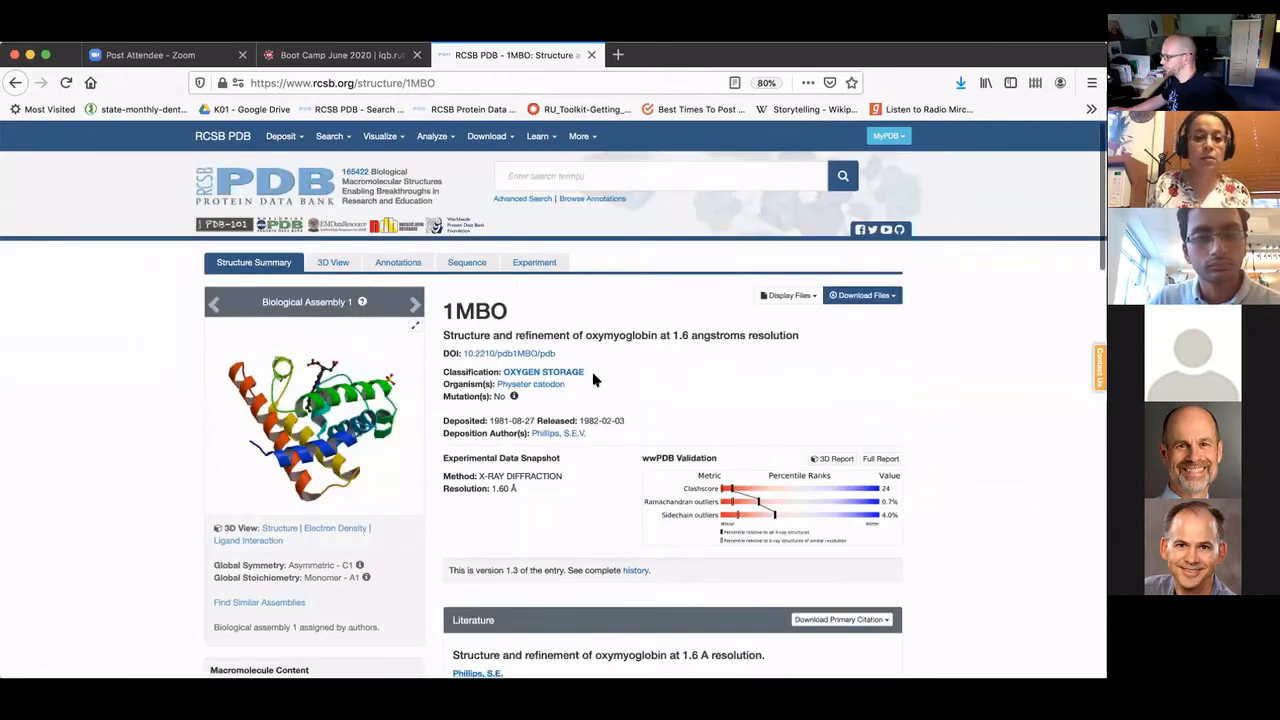
# Open the 3D view of the 1MBO entry with the whole molecule in sight.
pyautogui.click(332, 262)
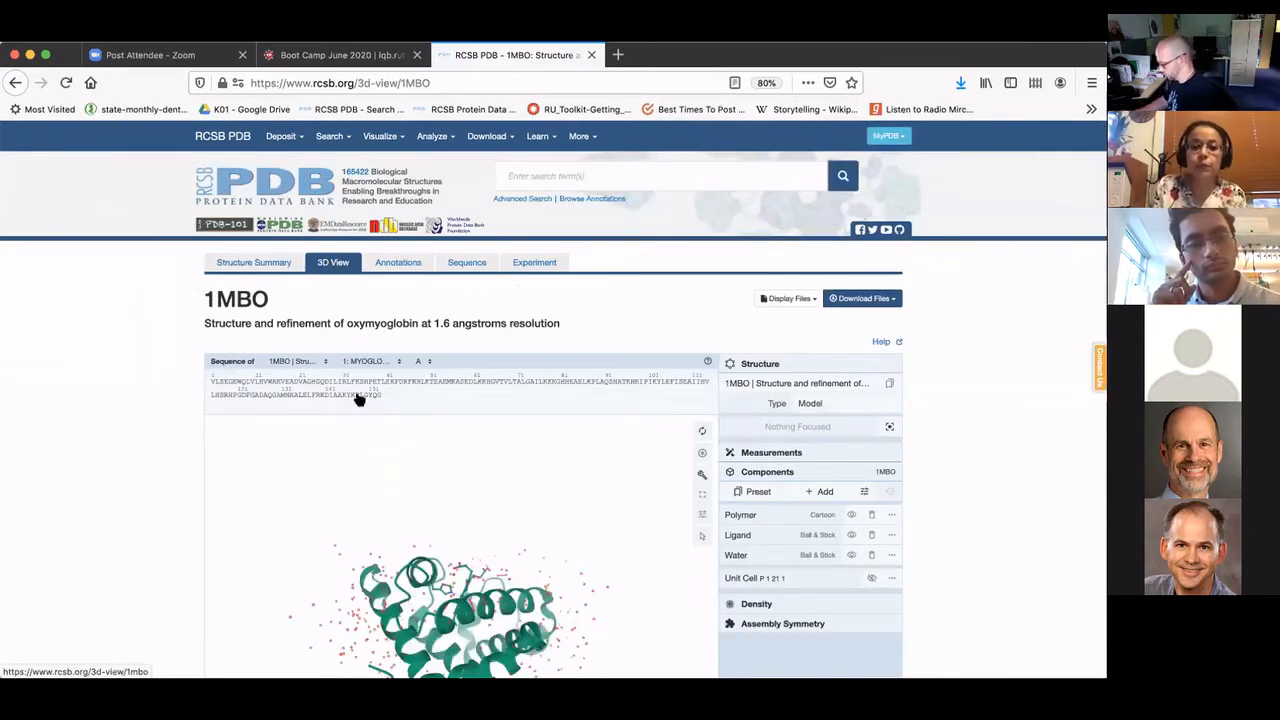
pyautogui.scroll(-2, 660, 317)
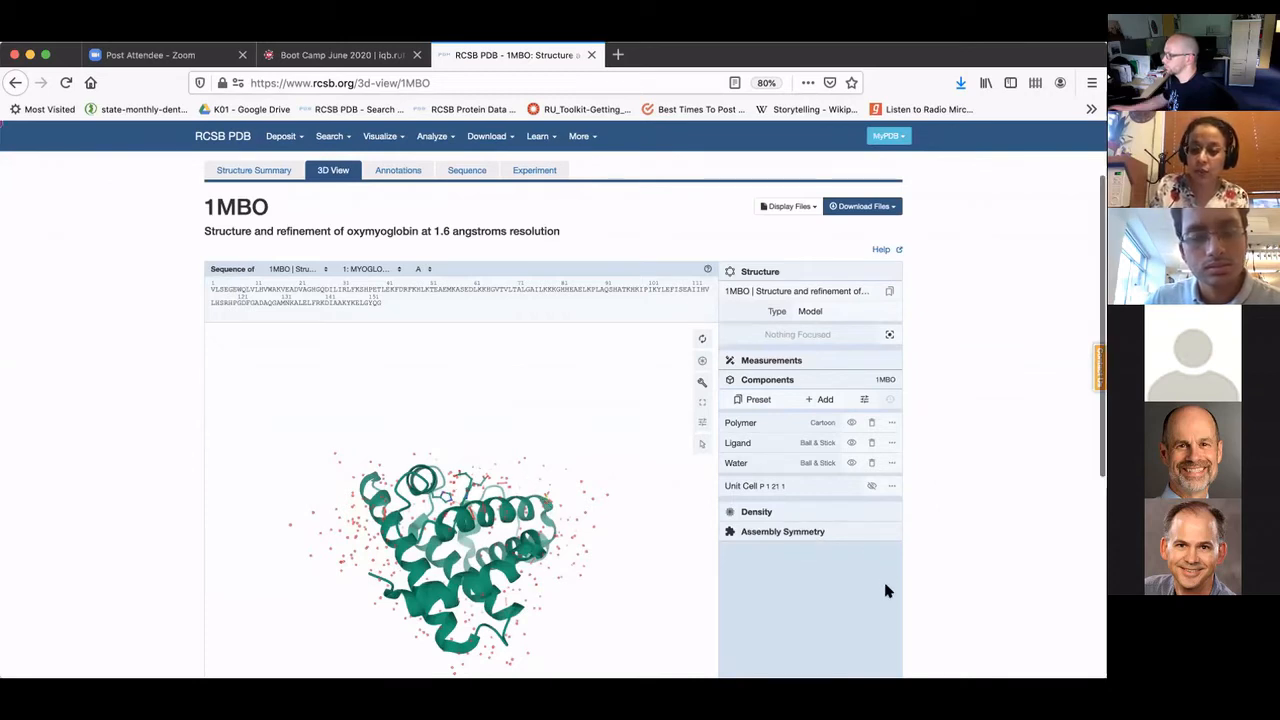
pyautogui.scroll(-2, 885, 591)
pyautogui.scroll(1, 885, 591)
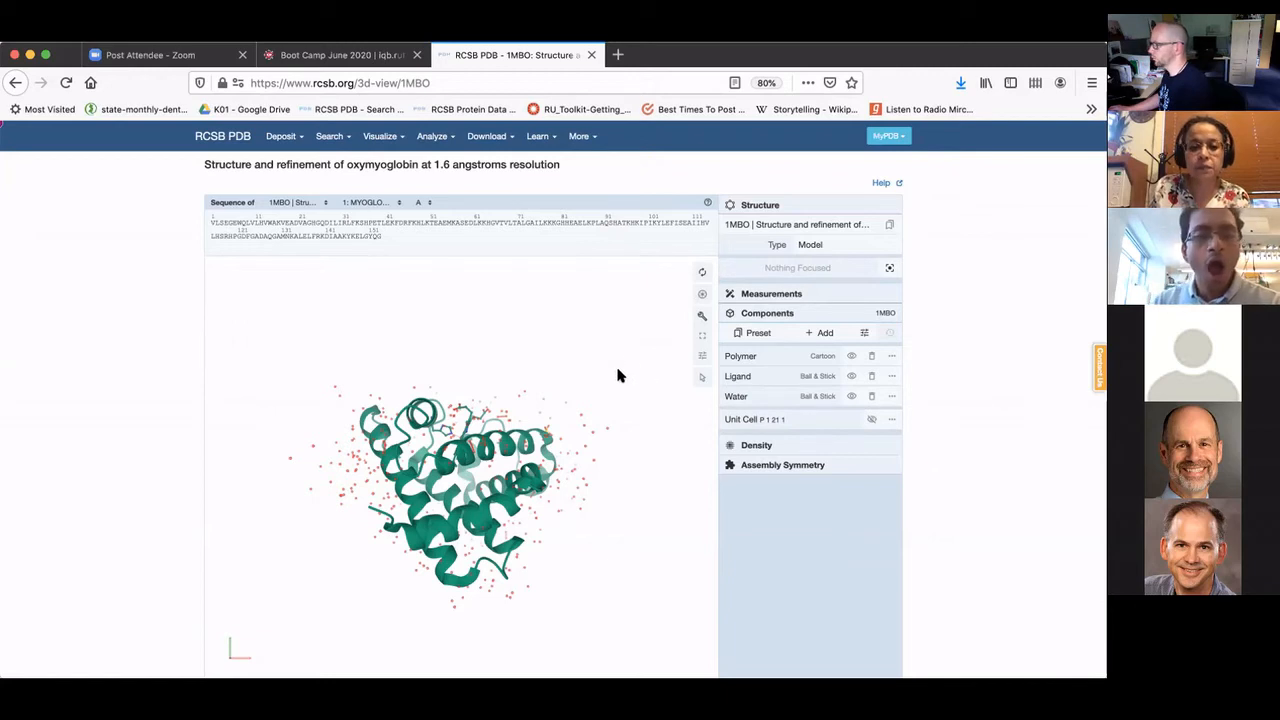
# Look at the 3D viewer's Screenshot / State options, including the image download, and close them.
pyautogui.click(701, 299)
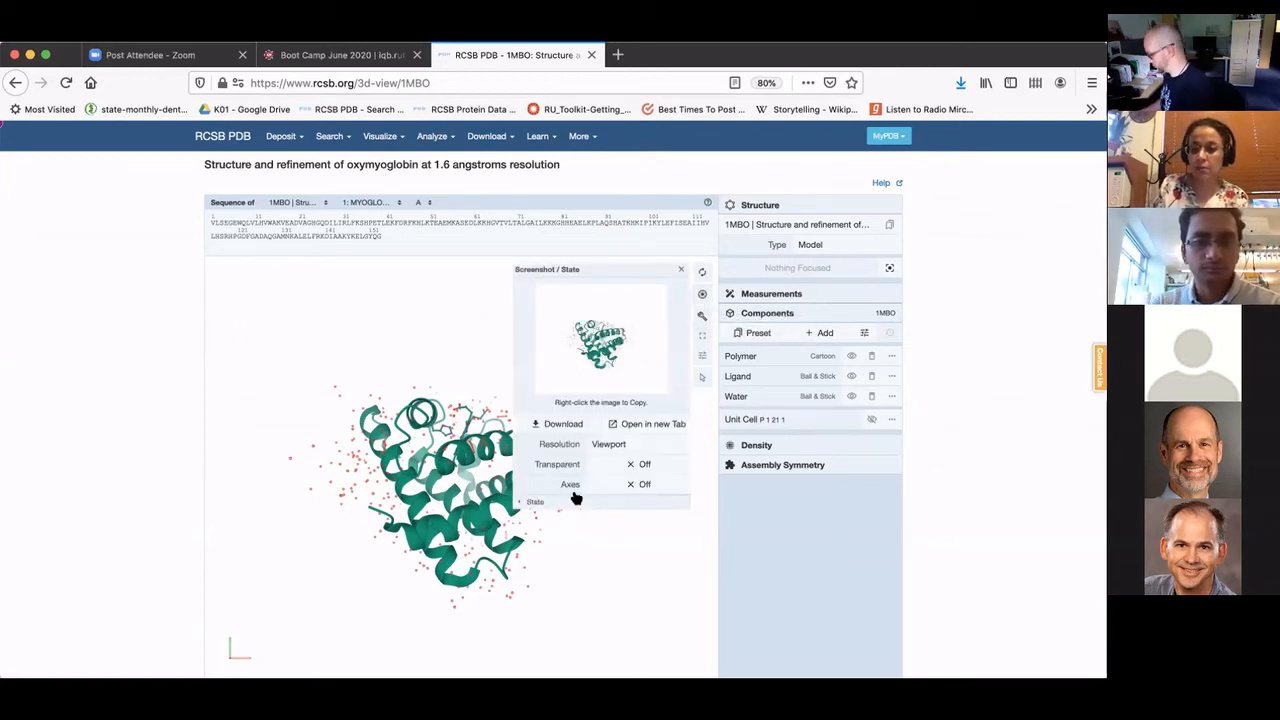
pyautogui.click(555, 428)
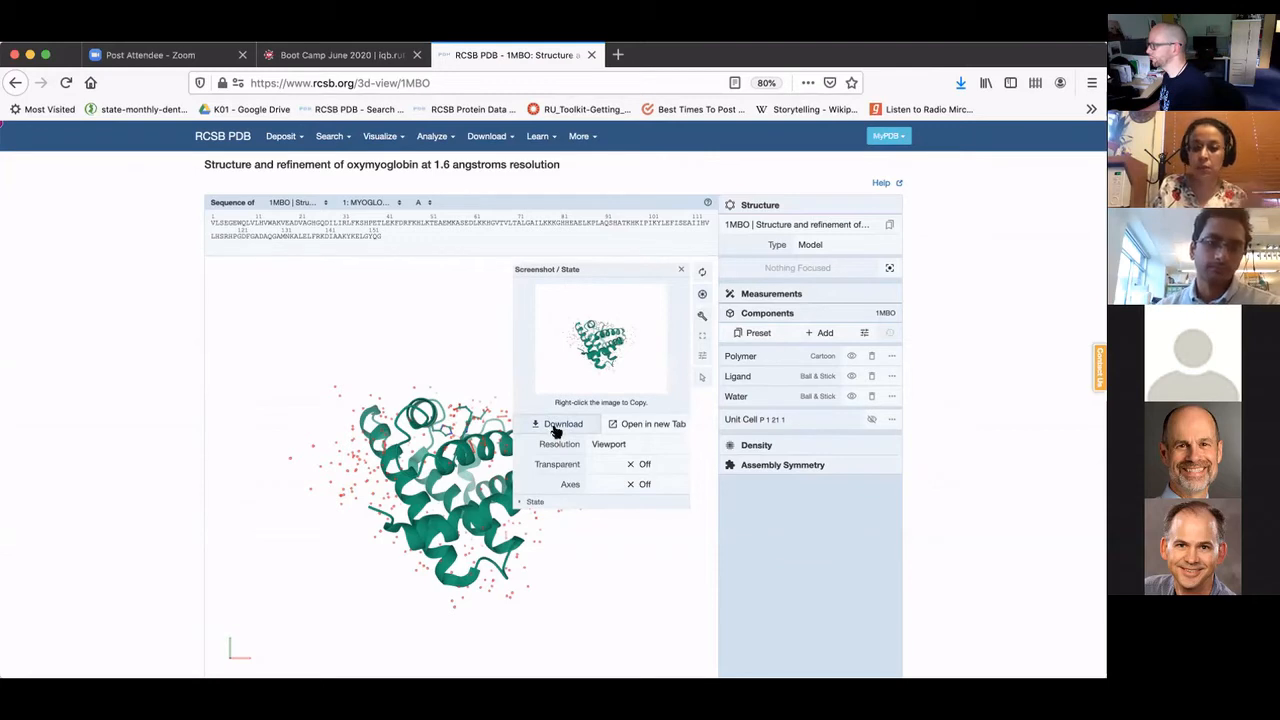
pyautogui.click(680, 270)
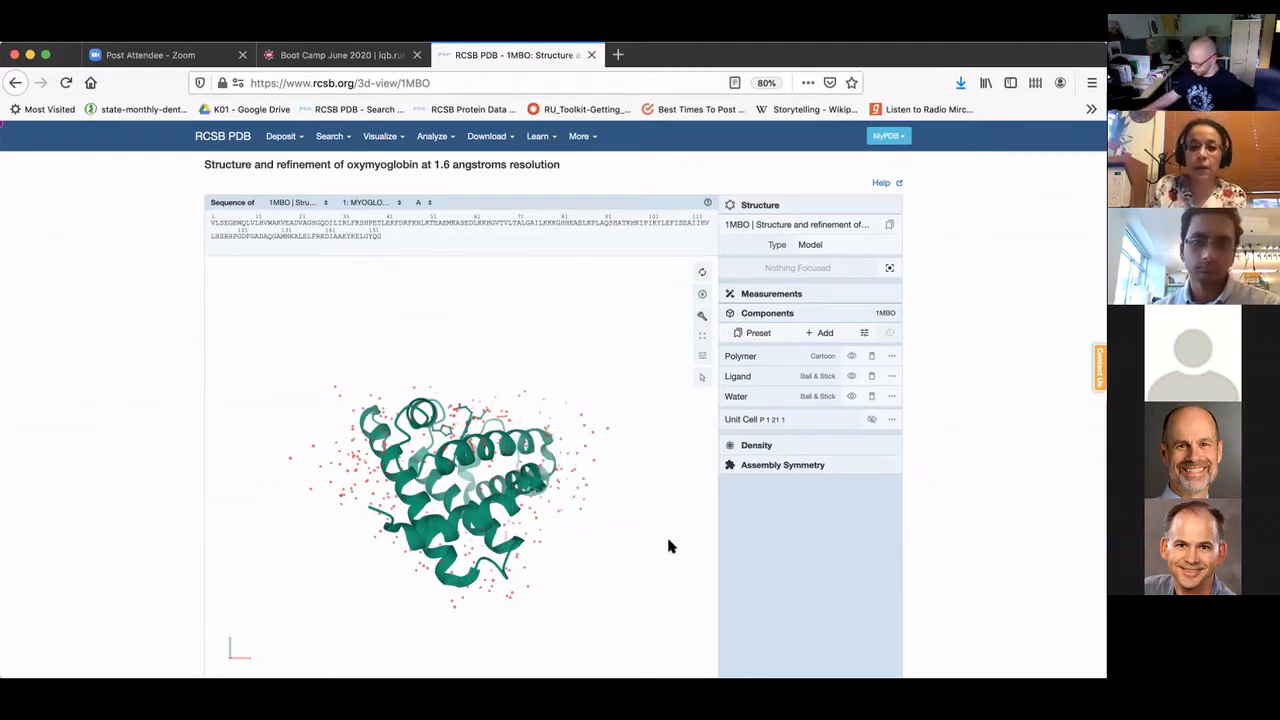
# Expand the 3D viewer to fill the page and return it to its normal size.
pyautogui.click(702, 337)
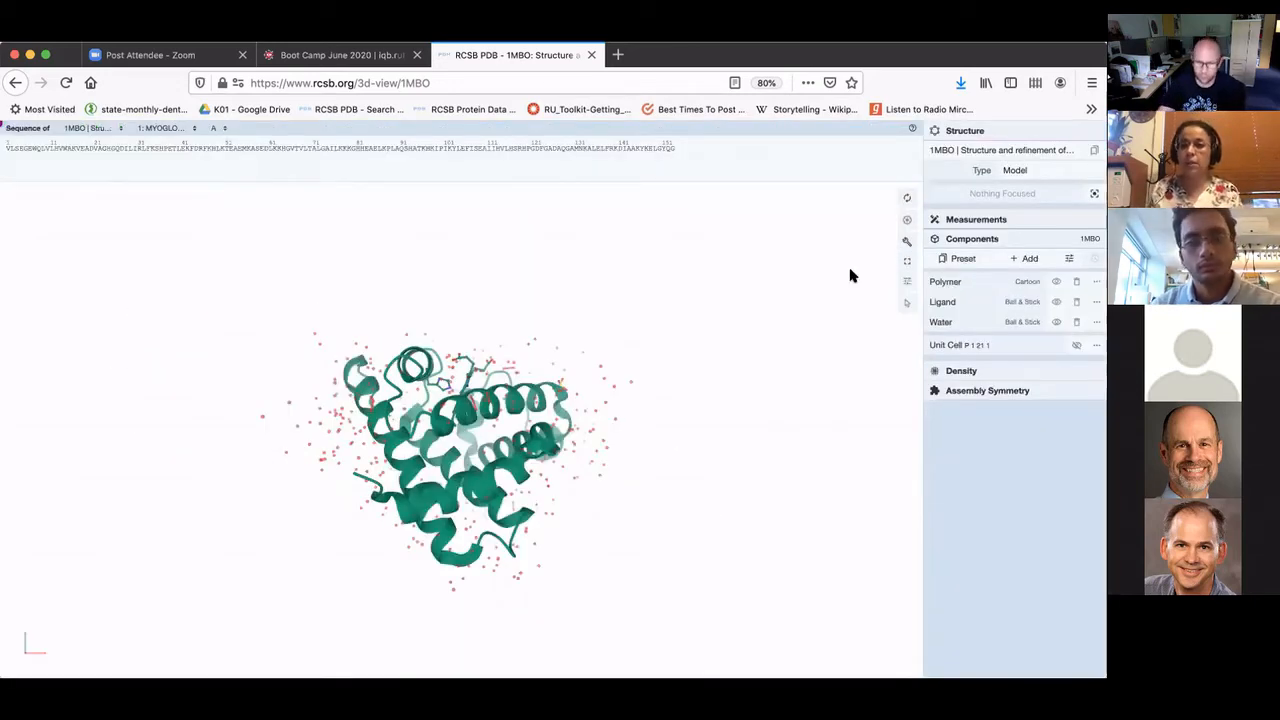
pyautogui.click(907, 265)
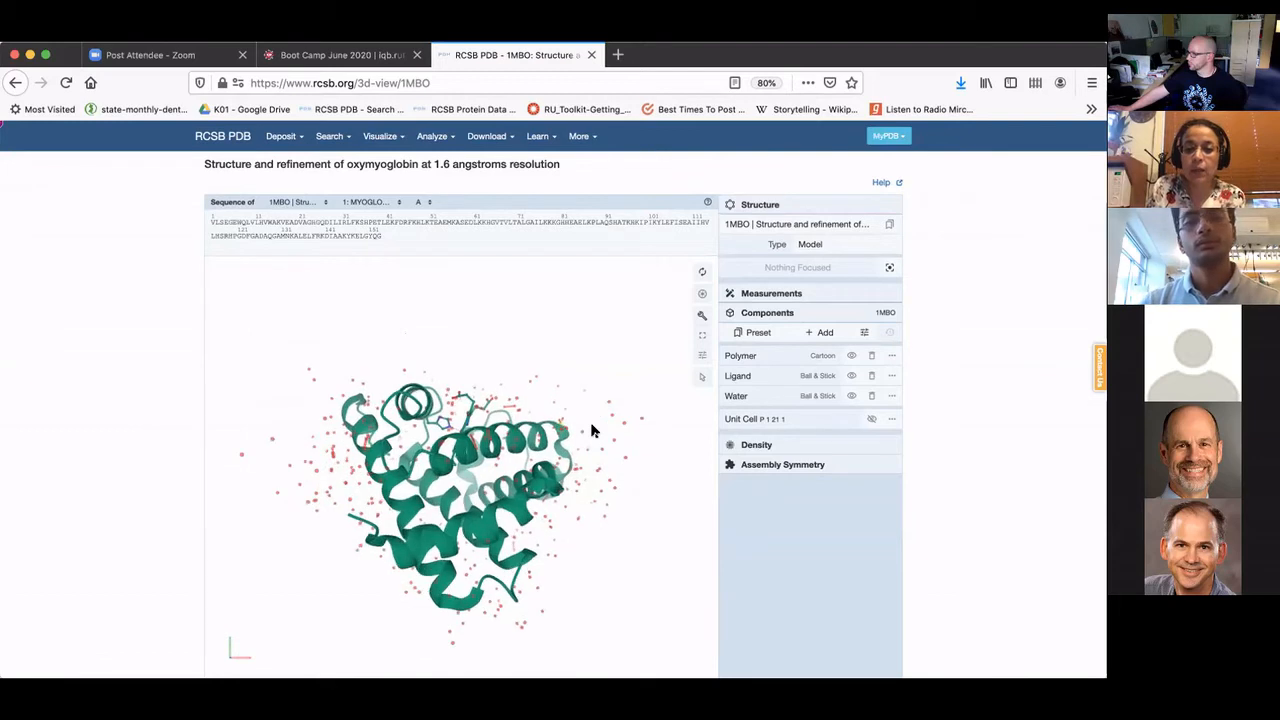
pyautogui.scroll(3, 591, 430)
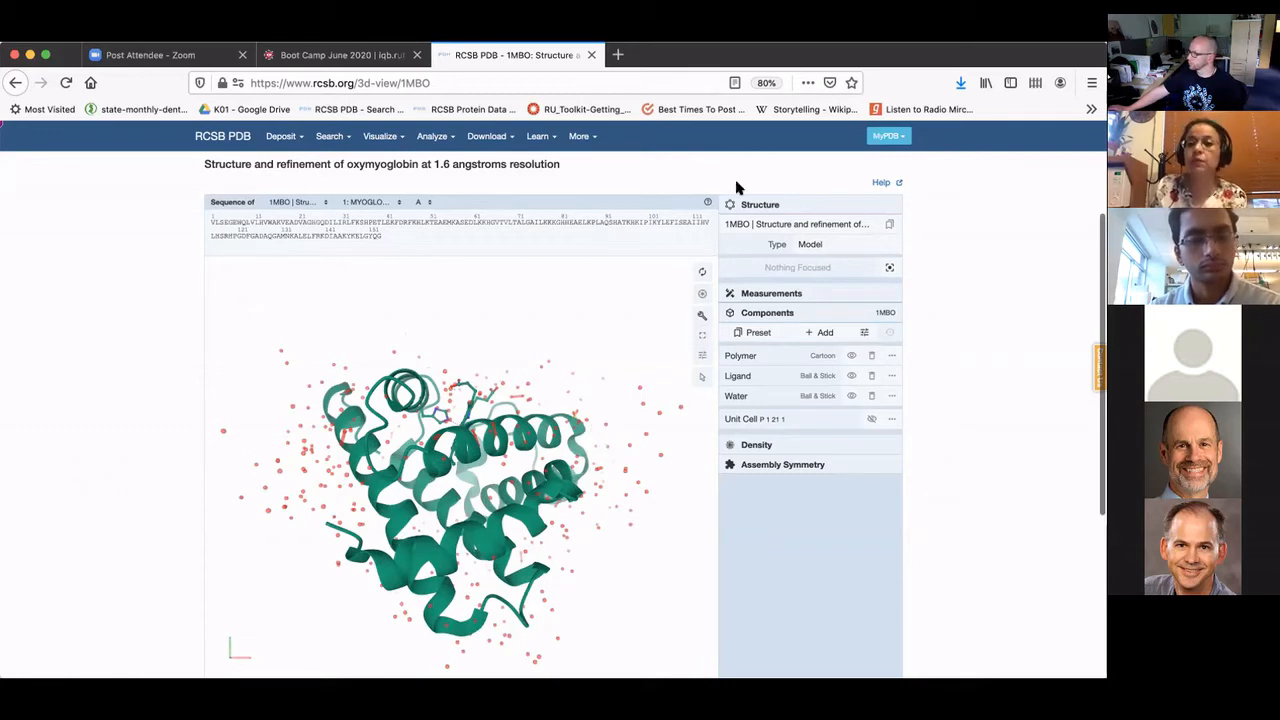
# Open the Mol* help, skim the Getting Started page and return to the 1MBO structure.
pyautogui.click(879, 185)
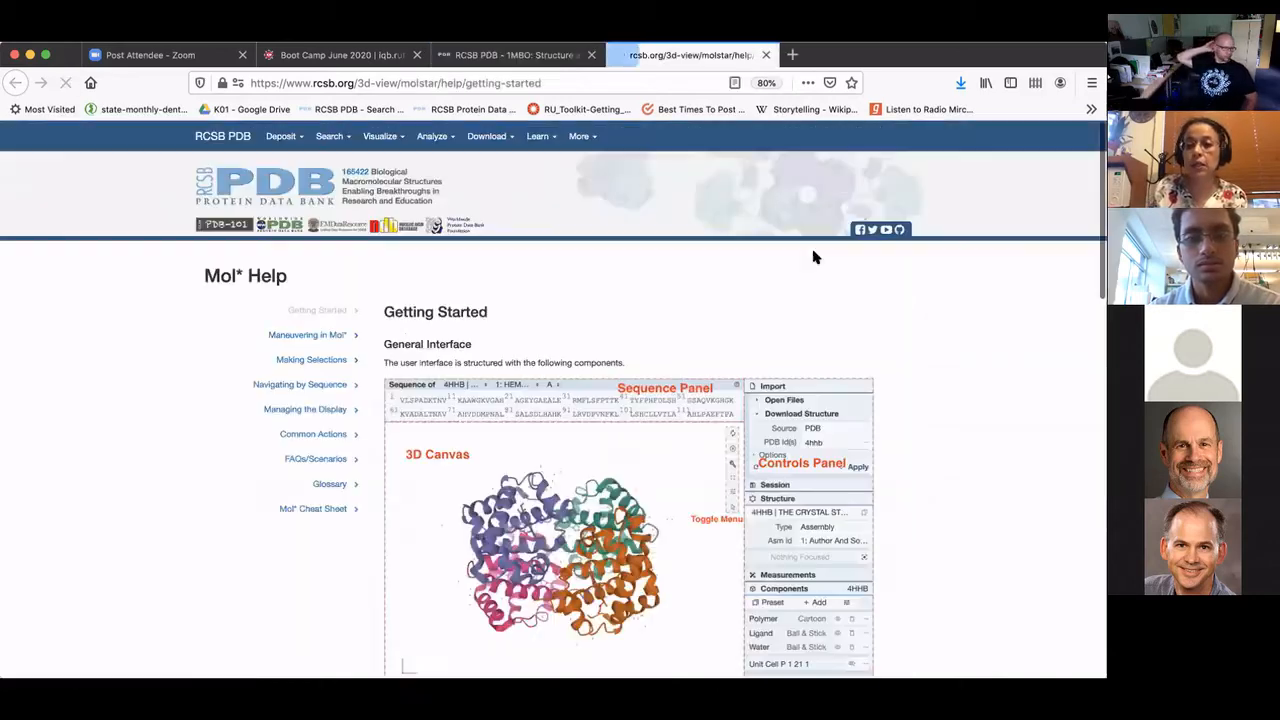
pyautogui.scroll(-15, 700, 320)
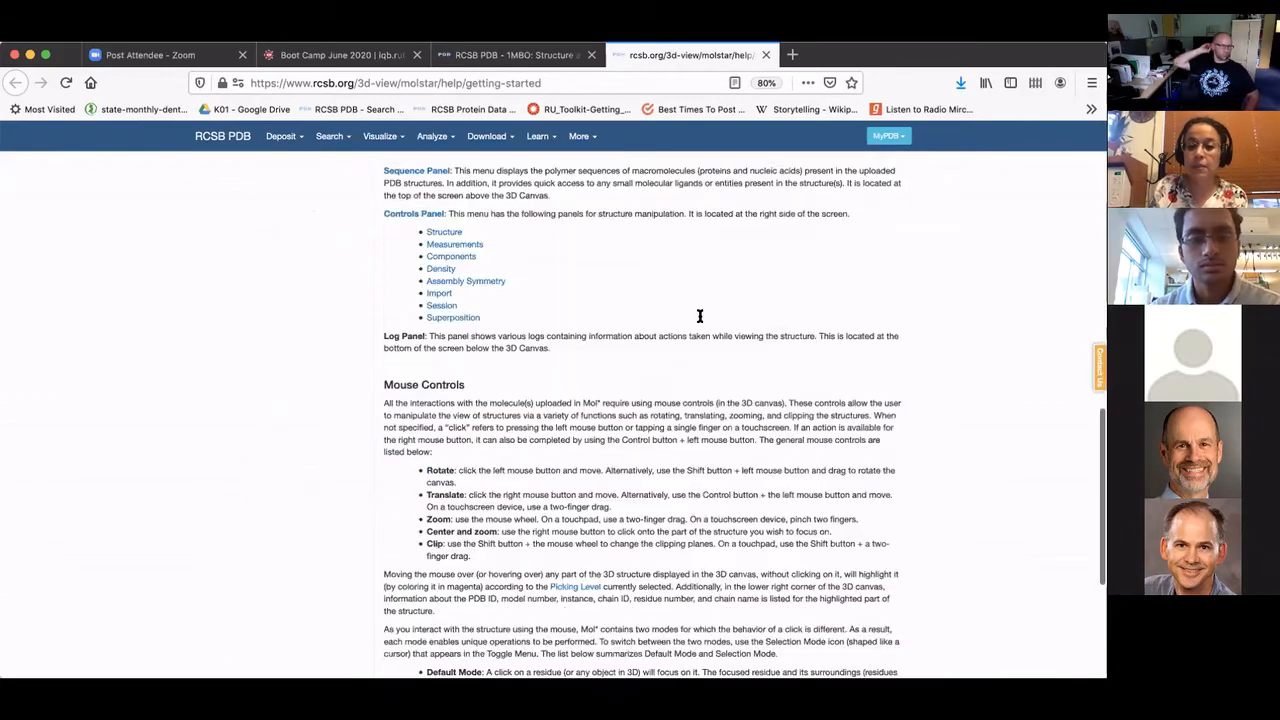
pyautogui.scroll(10, 700, 320)
pyautogui.scroll(5, 700, 318)
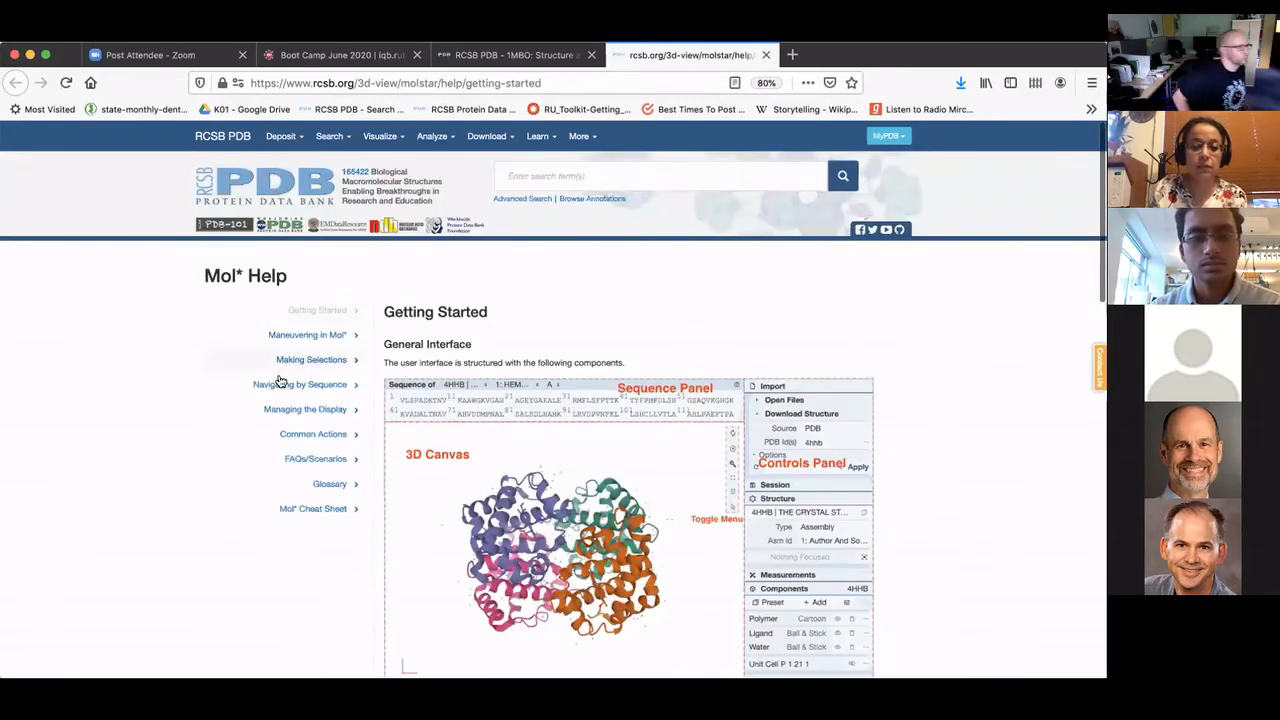
pyautogui.click(510, 56)
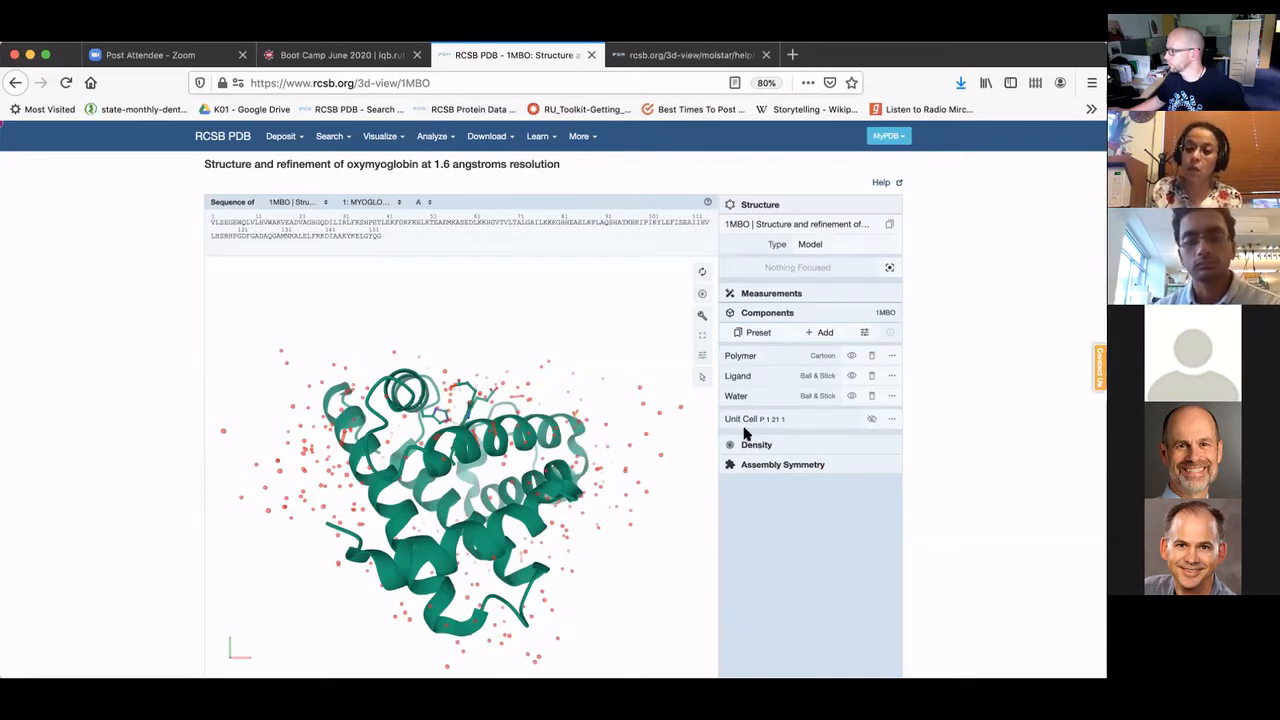
# Hide and show again the water, ligand and polymer components one after another.
pyautogui.click(851, 397)
pyautogui.click(851, 397)
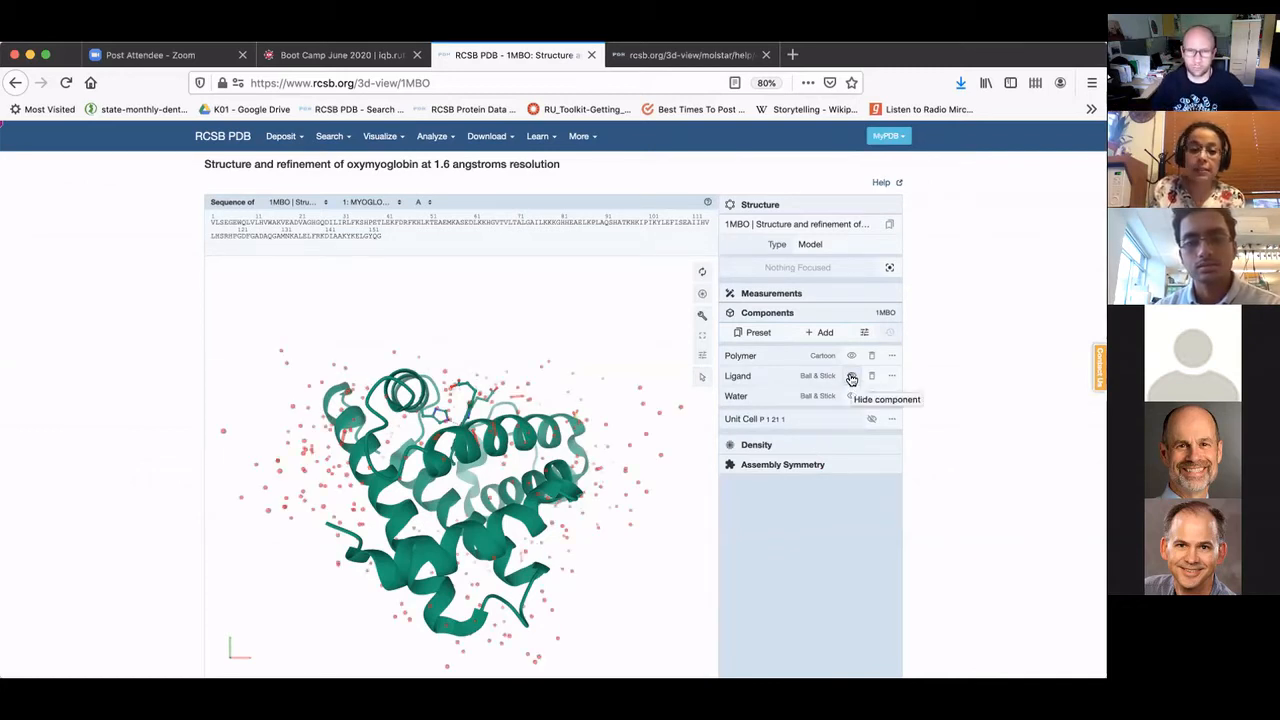
pyautogui.click(851, 379)
pyautogui.click(851, 379)
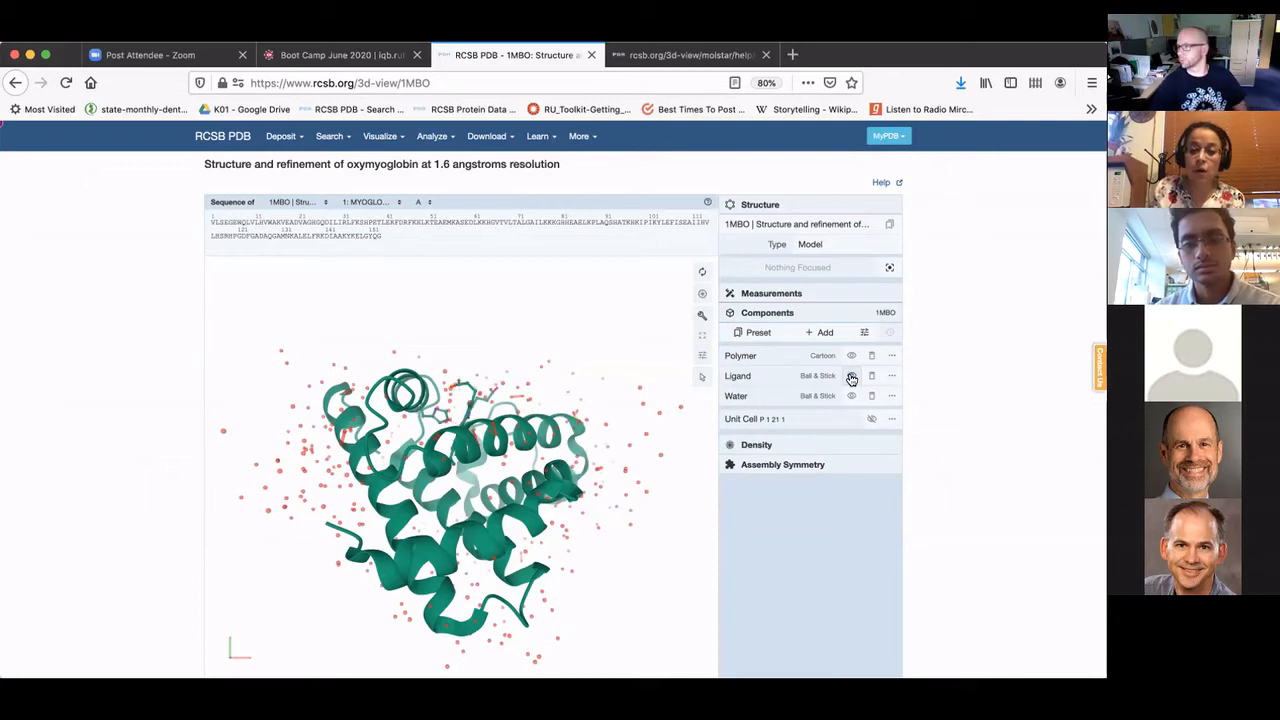
pyautogui.click(851, 357)
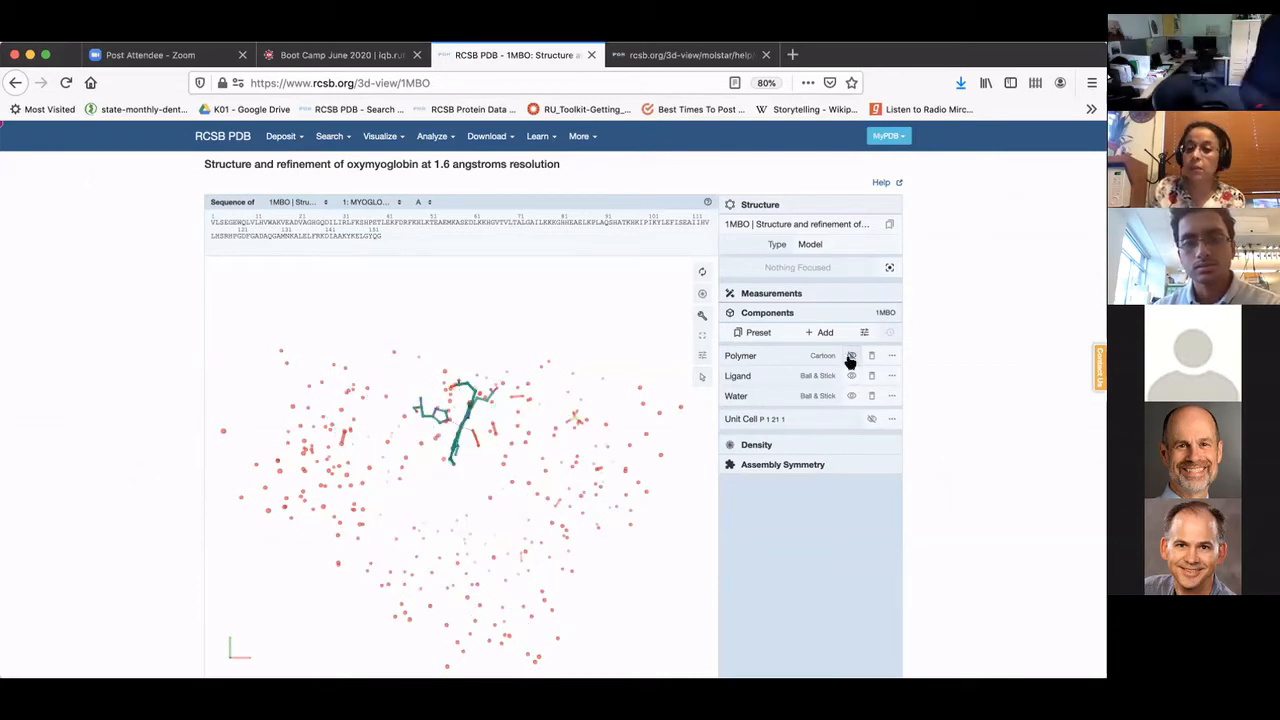
pyautogui.click(851, 357)
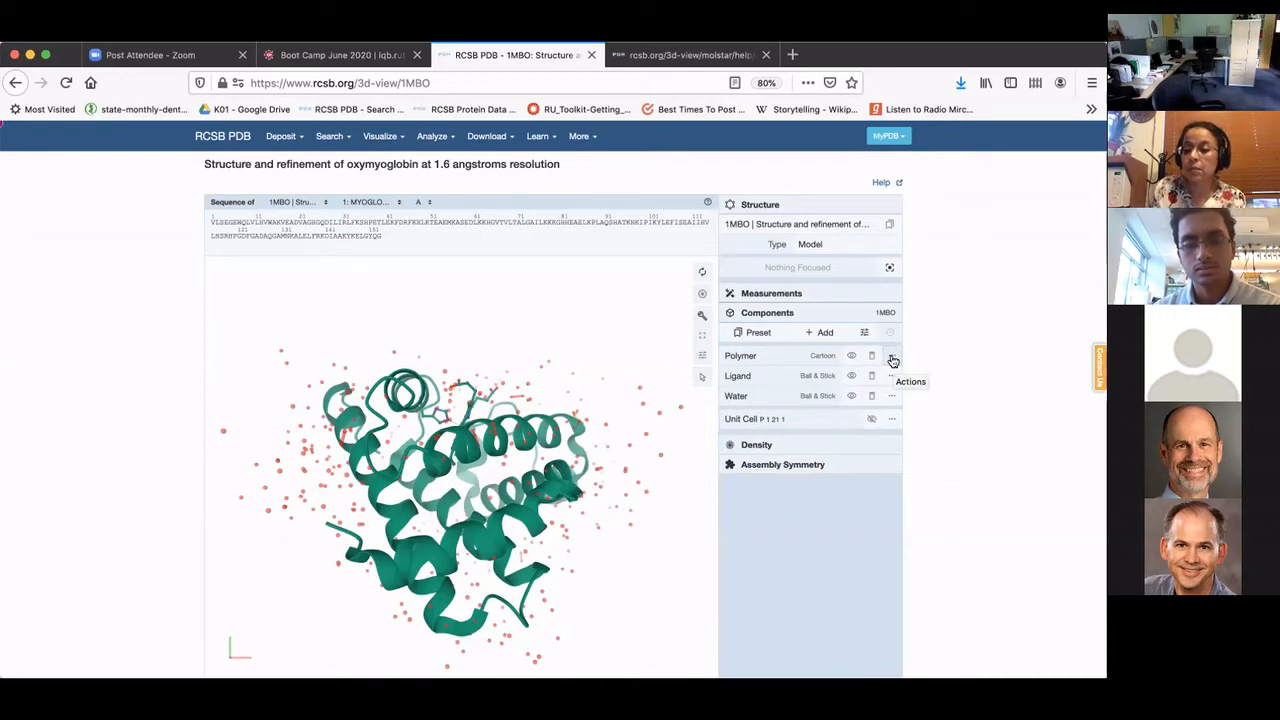
# Color the polymer component by the residue property Sequence Id.
pyautogui.click(892, 357)
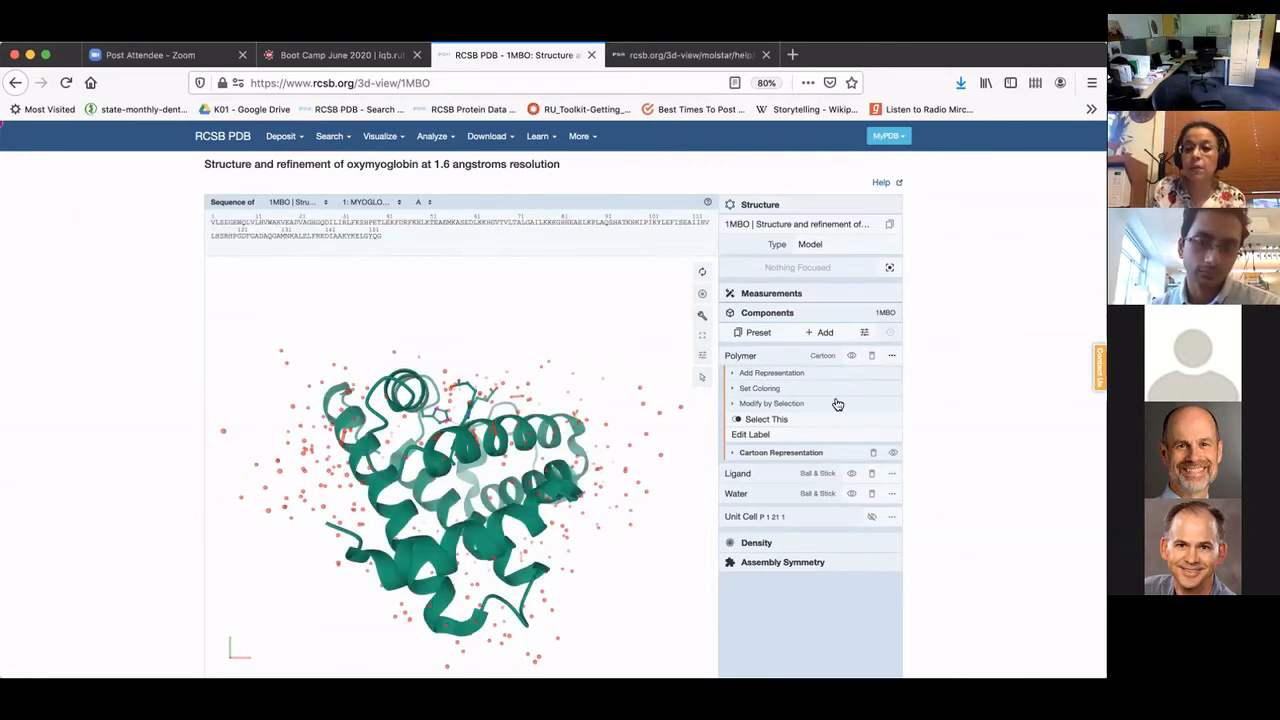
pyautogui.click(778, 390)
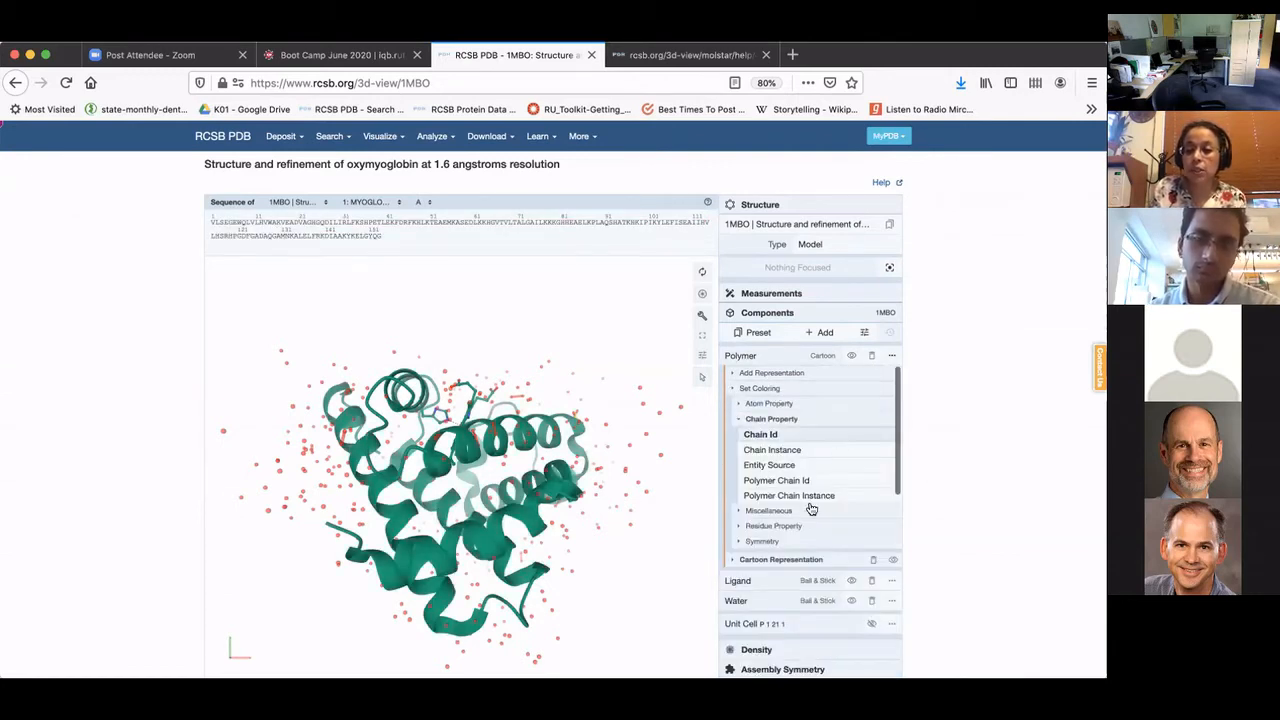
pyautogui.click(778, 418)
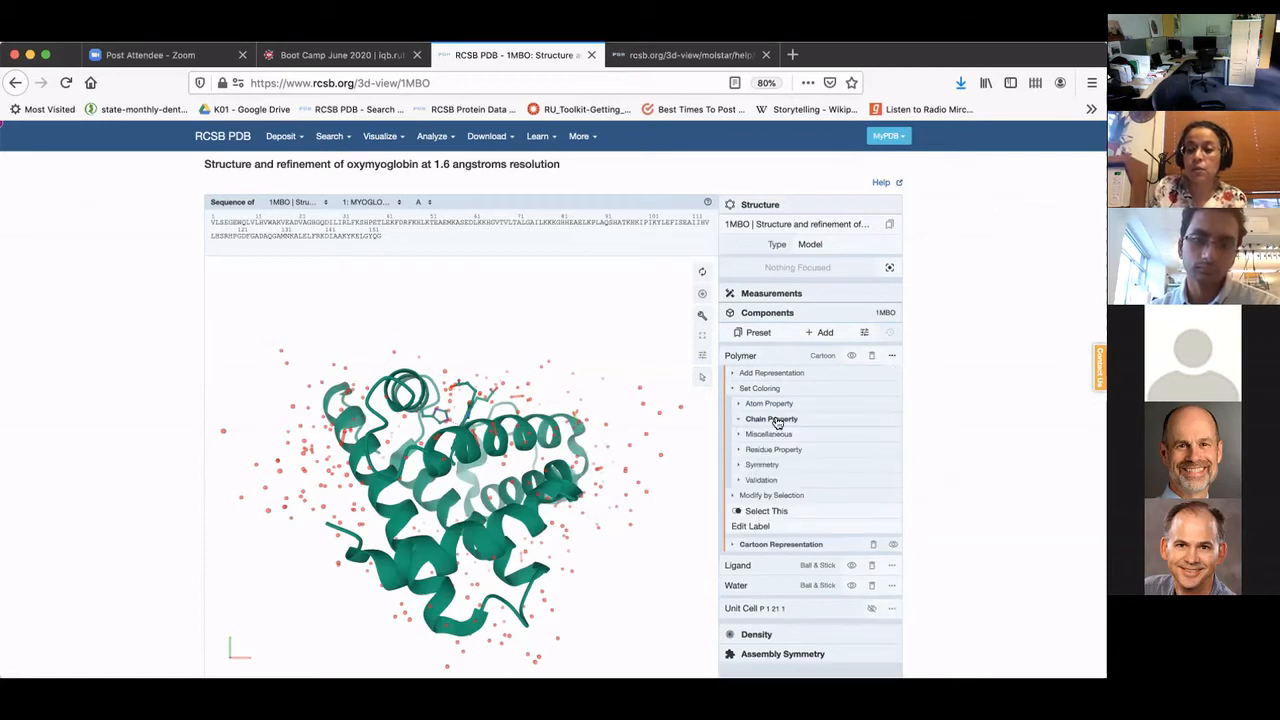
pyautogui.click(776, 450)
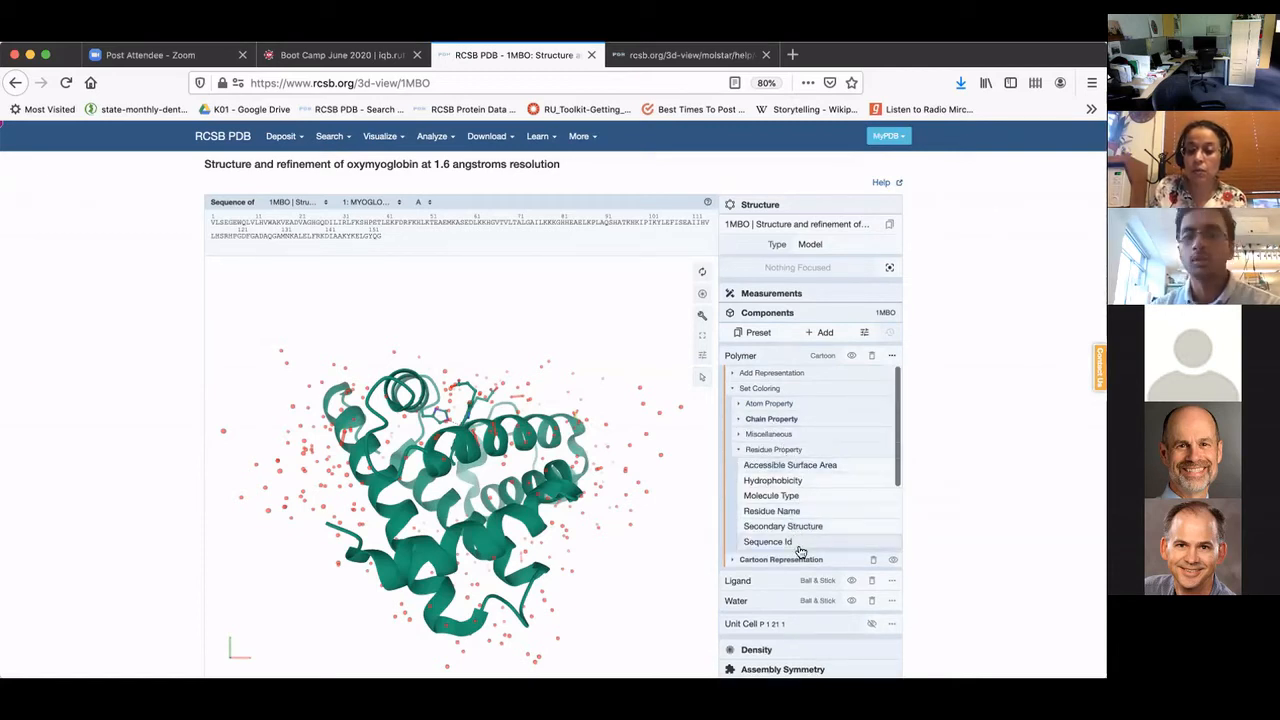
pyautogui.click(768, 542)
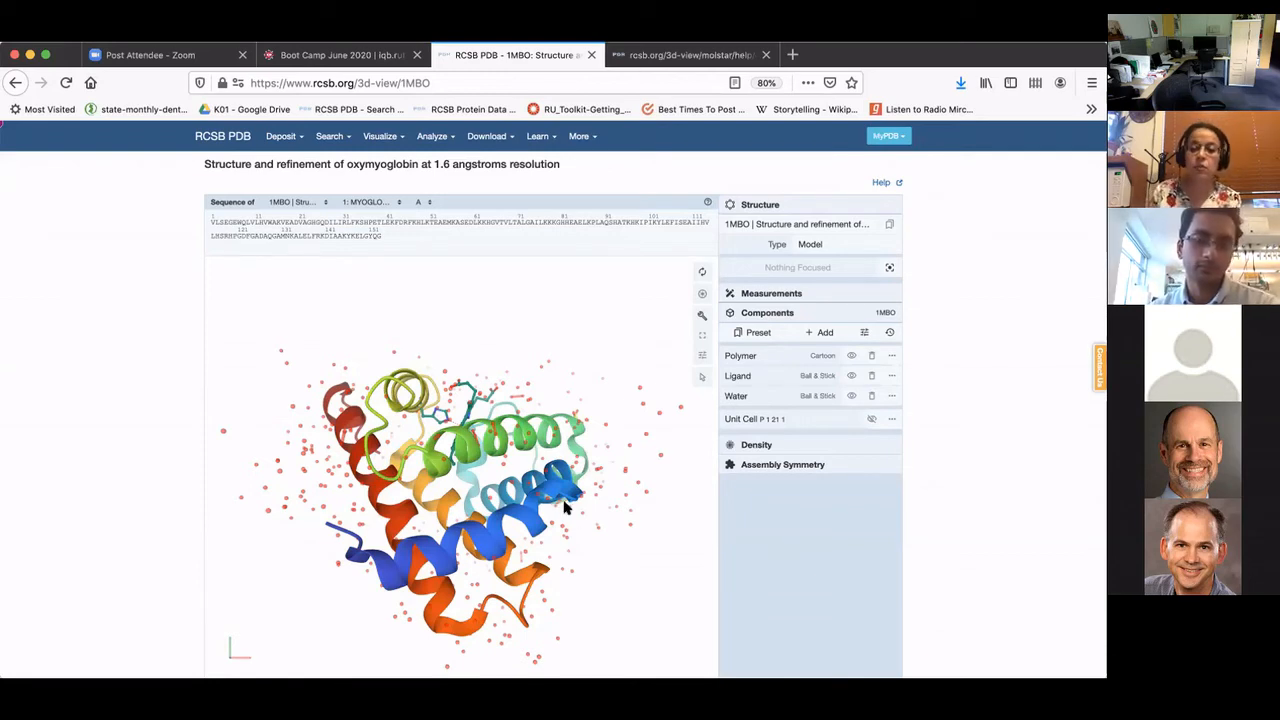
# Focus on the heme ligand HEM 155 in the protein's pocket and examine its interactions with the surrounding residues.
pyautogui.moveTo(618, 329); pyautogui.dragTo(520, 512)
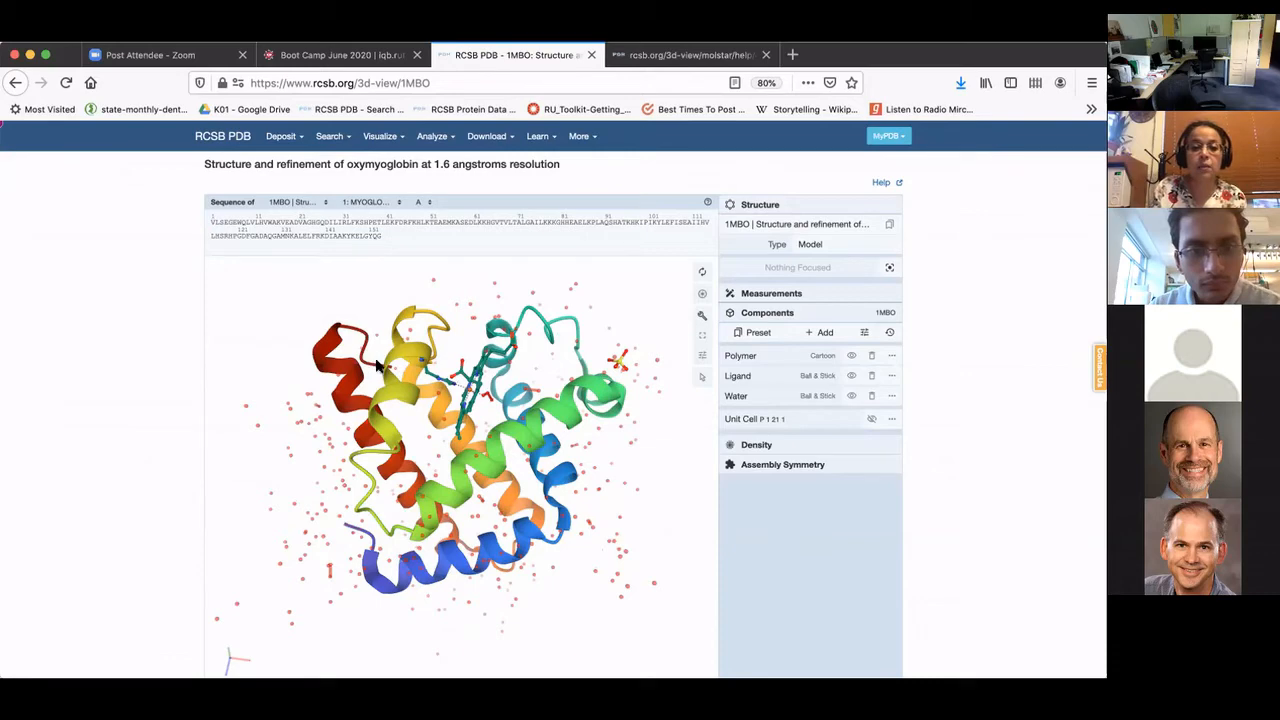
pyautogui.moveTo(613, 527); pyautogui.dragTo(370, 452)
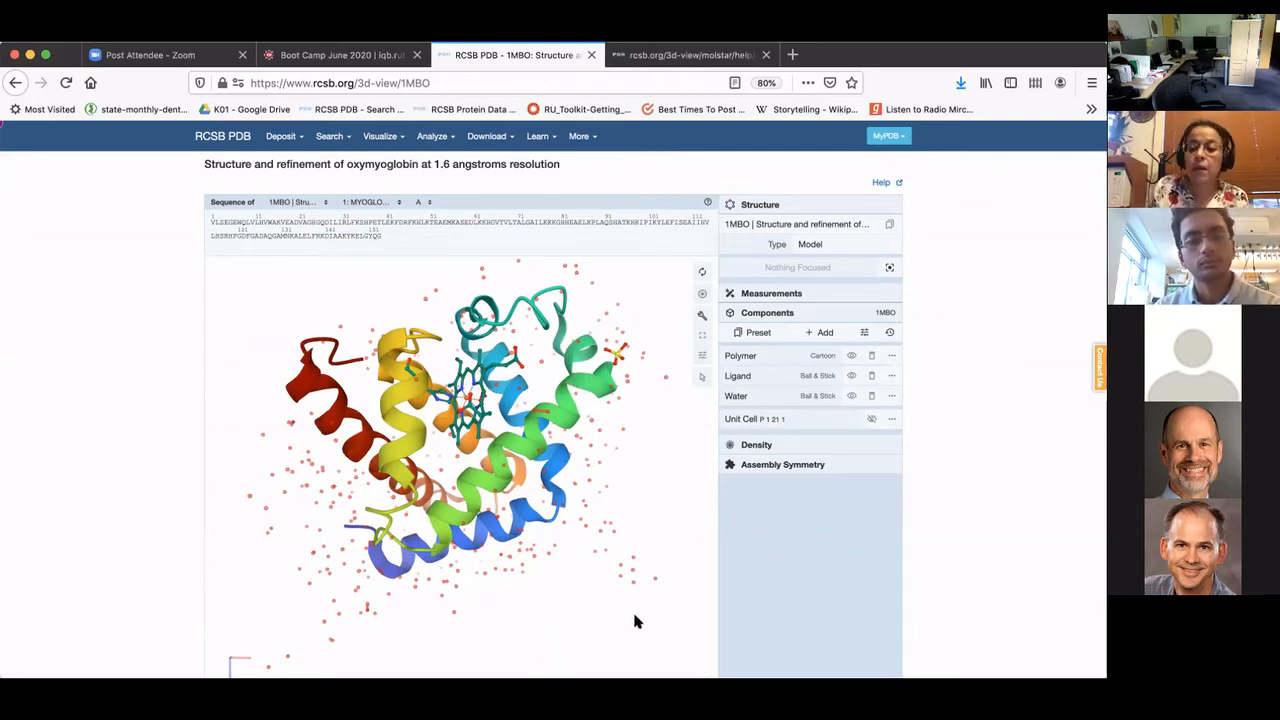
pyautogui.scroll(-3, 634, 617)
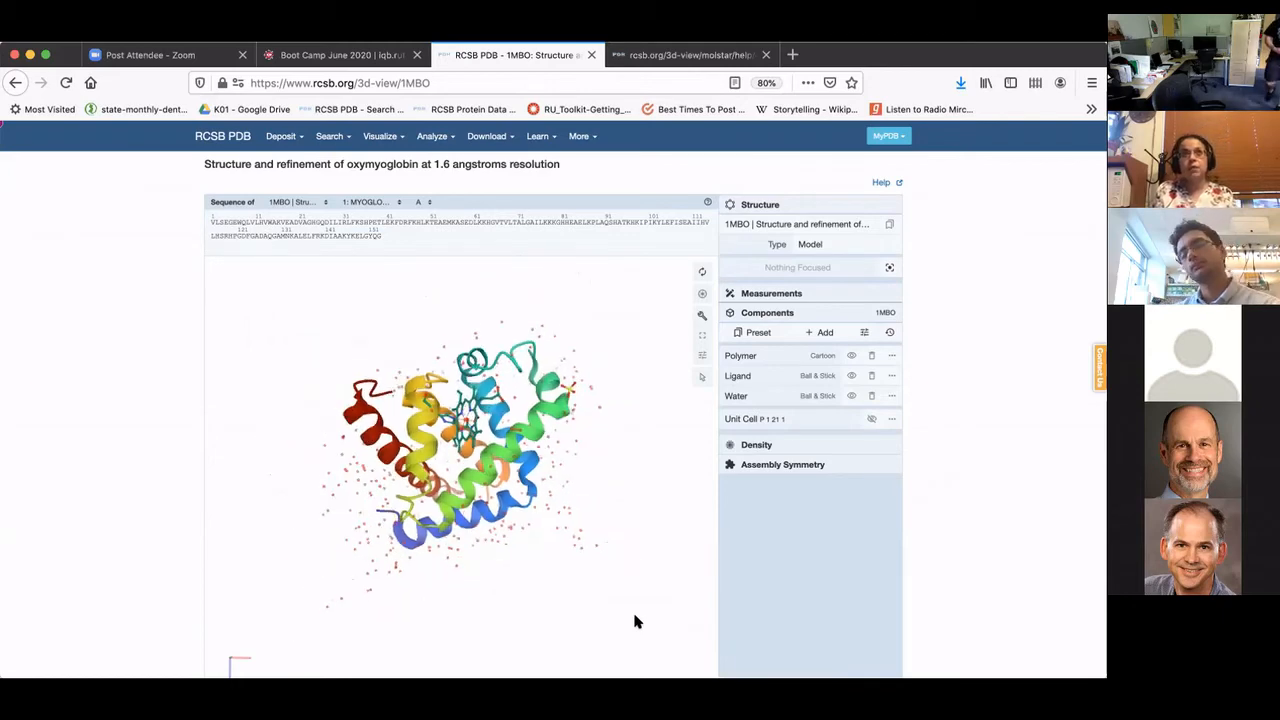
pyautogui.moveTo(632, 520); pyautogui.dragTo(580, 597)
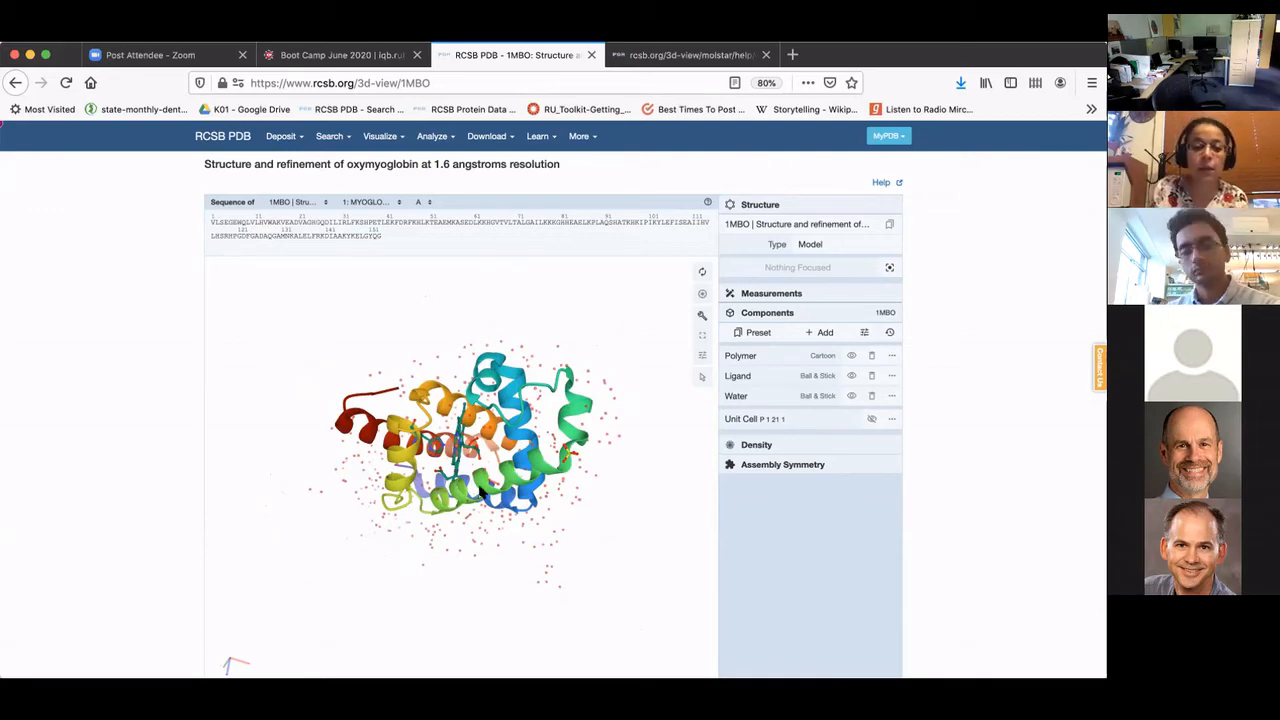
pyautogui.click(456, 459)
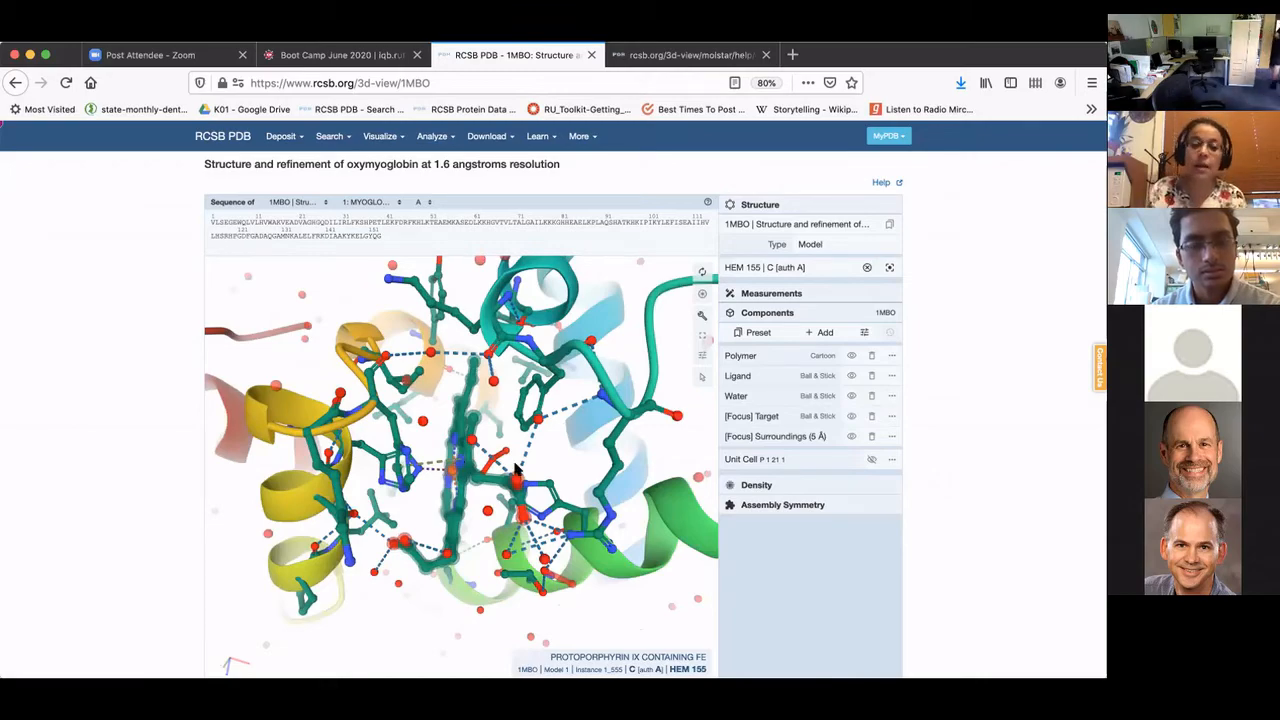
pyautogui.moveTo(579, 451); pyautogui.dragTo(553, 365)
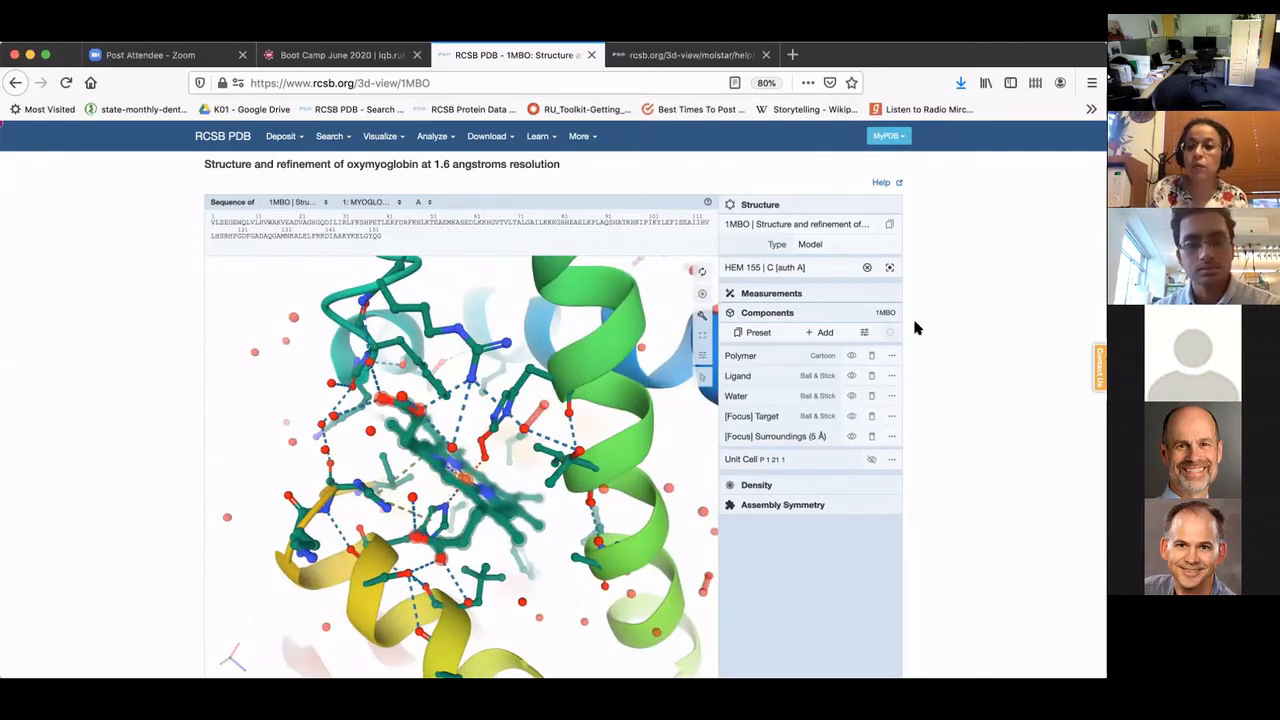
pyautogui.scroll(-1, 37, 364)
pyautogui.scroll(1, 37, 364)
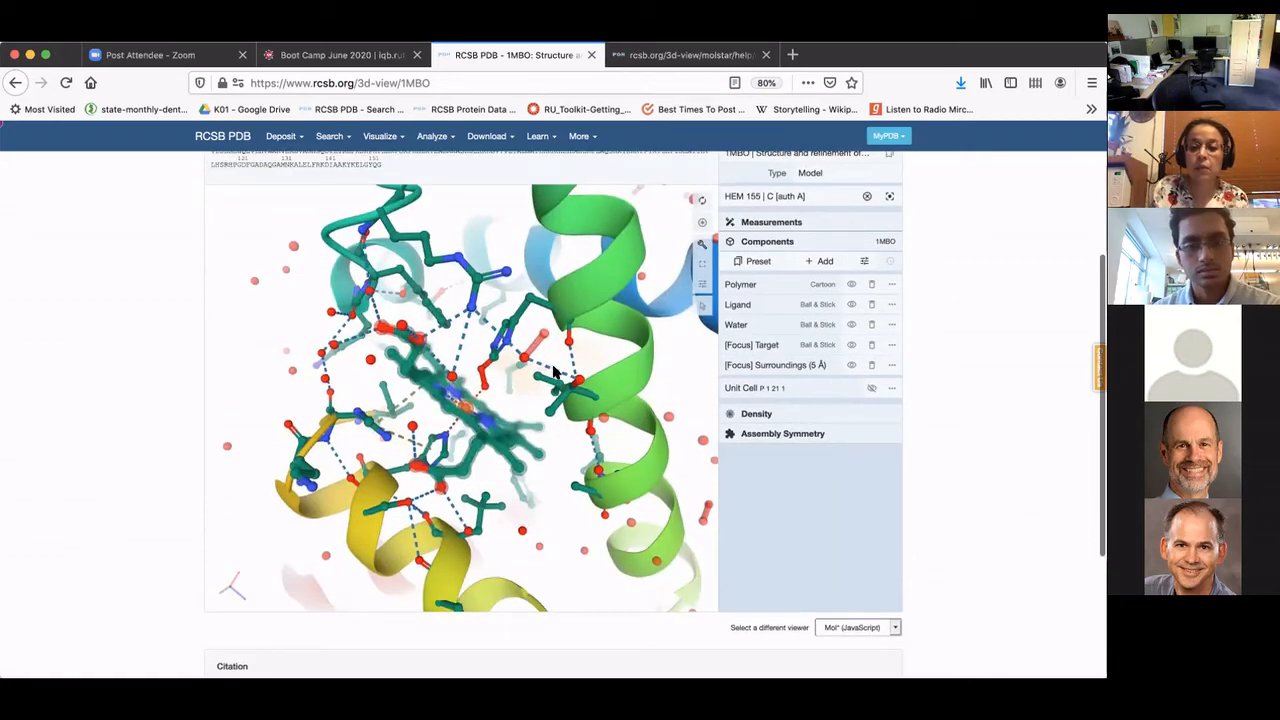
# Refocus on the heme HEM 155, examine its iron's coordination with oxygen and HIS 93, and return to the whole structure.
pyautogui.moveTo(546, 365)
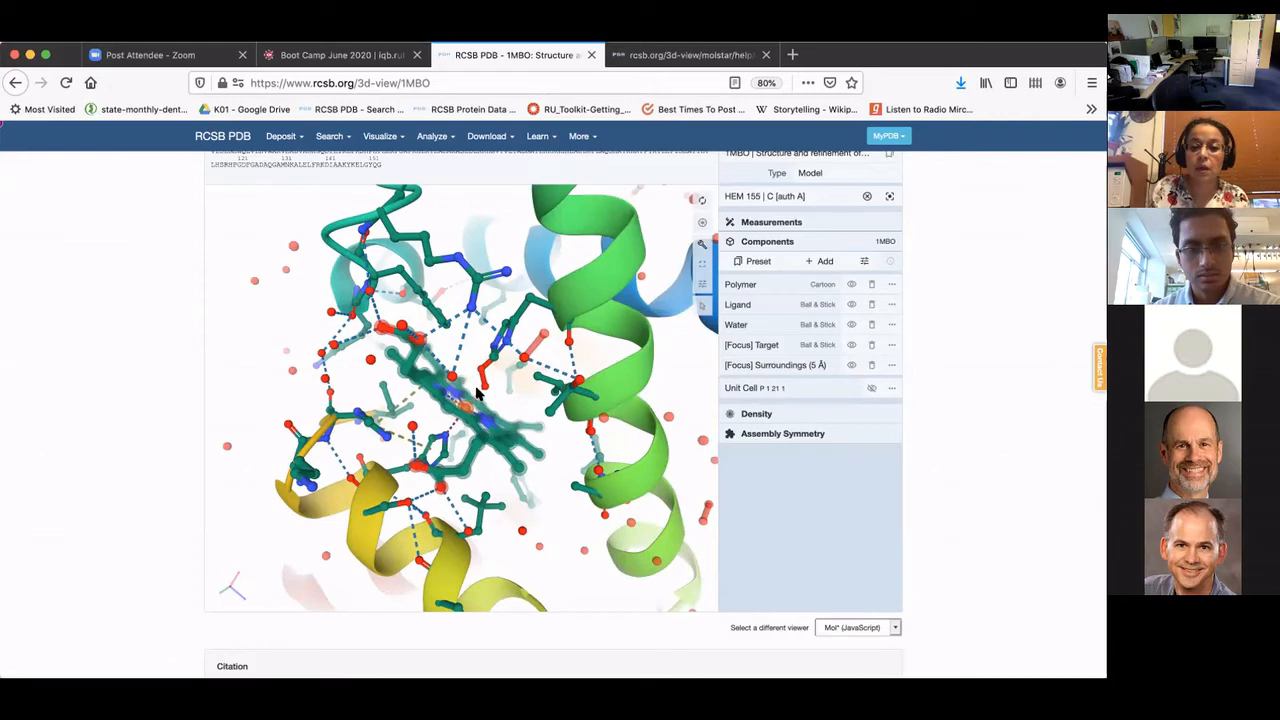
pyautogui.click(414, 458)
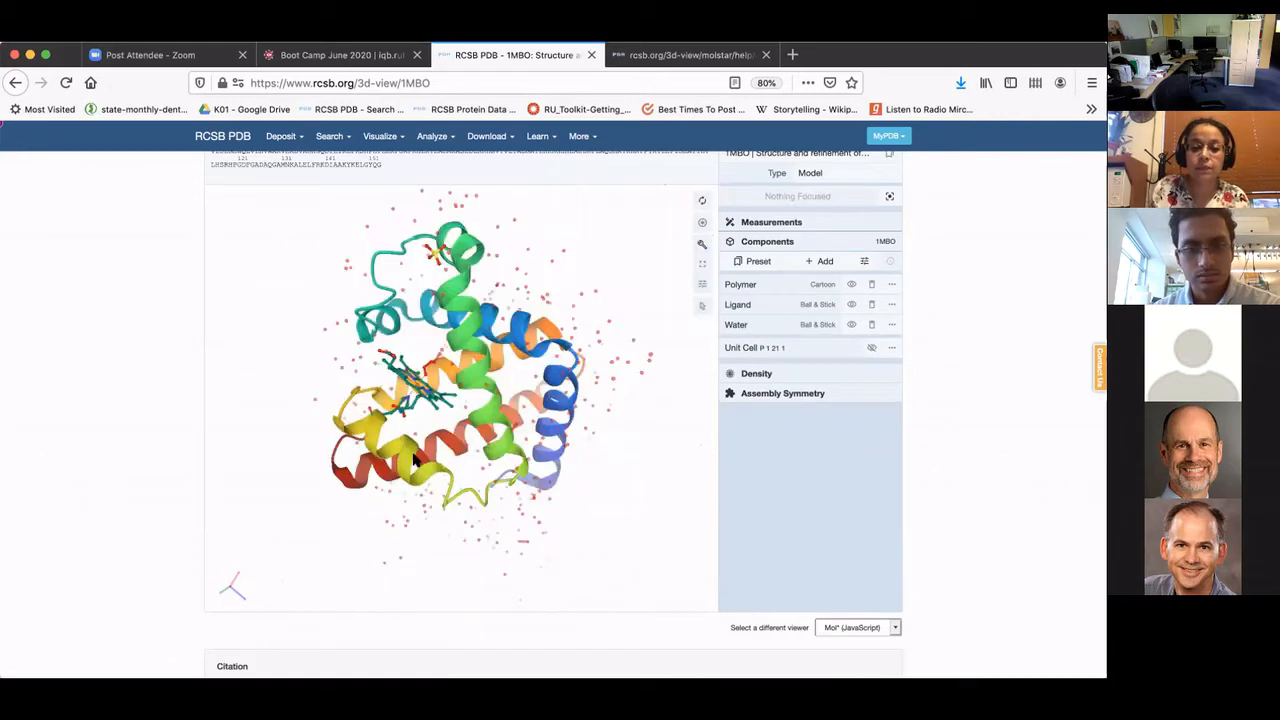
pyautogui.click(432, 404)
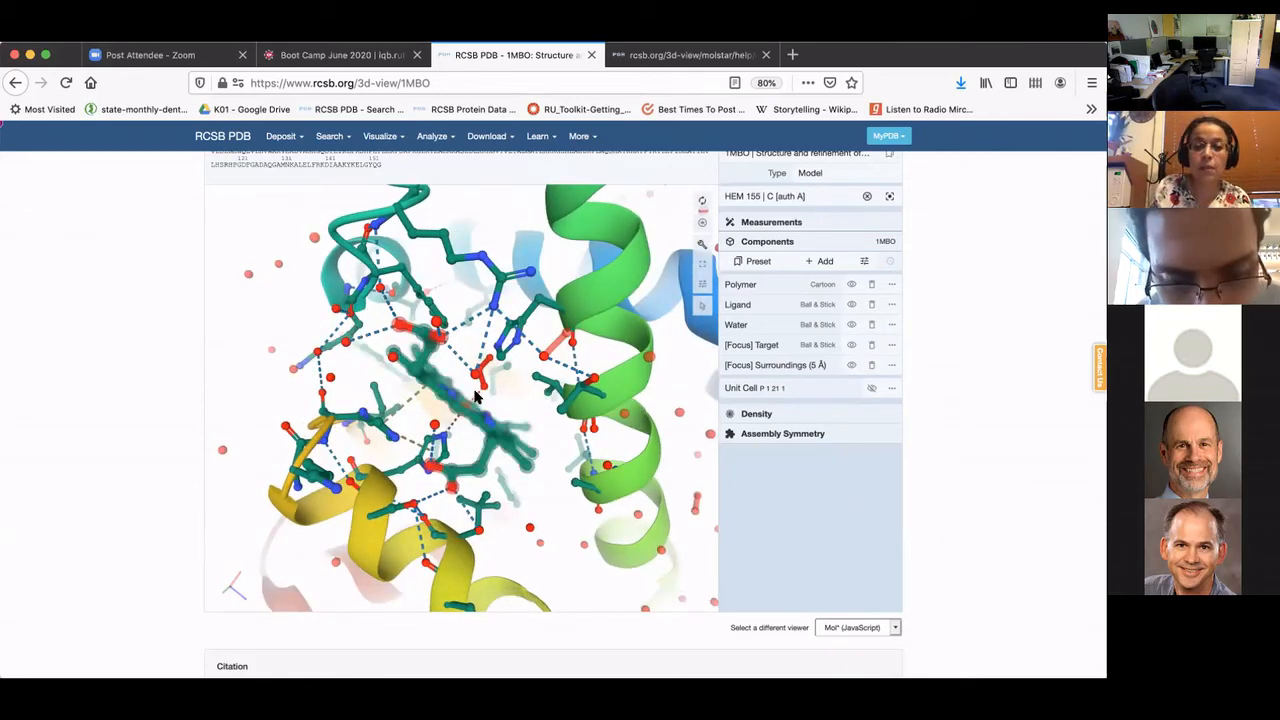
pyautogui.scroll(5, 476, 397)
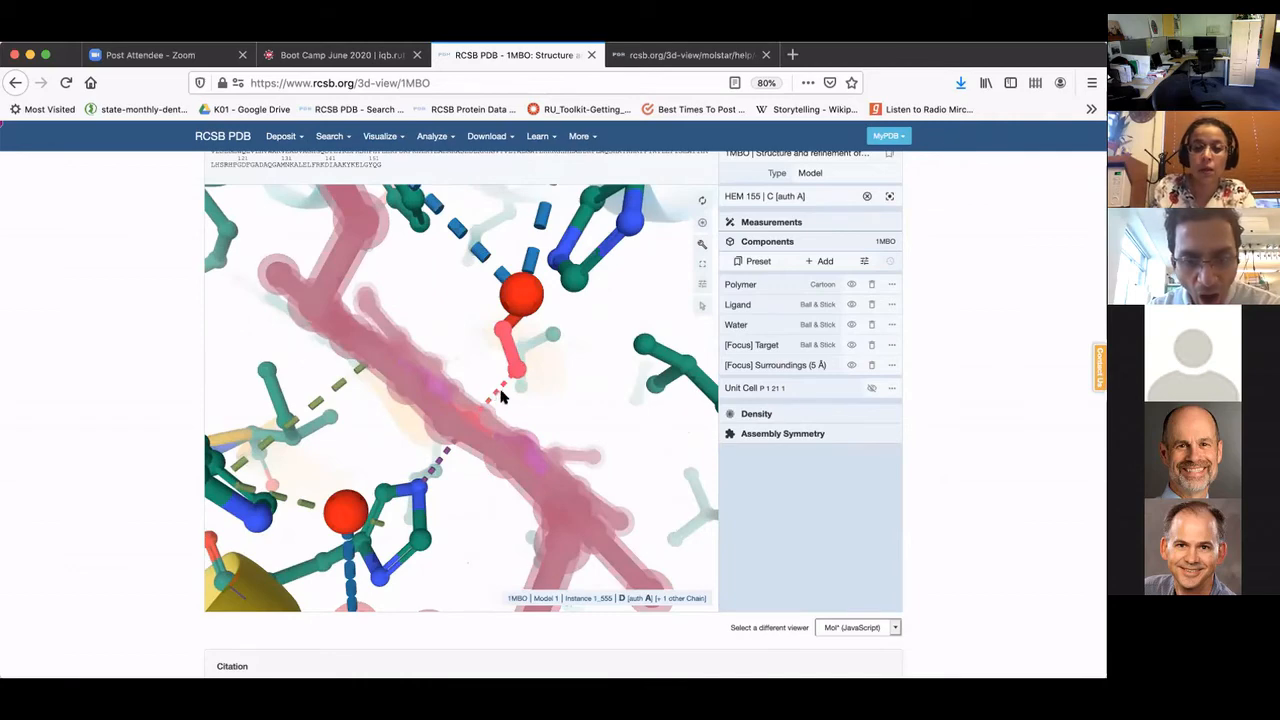
pyautogui.moveTo(609, 358)
pyautogui.mouseDown()
pyautogui.moveTo(607, 261)
pyautogui.moveTo(514, 430)
pyautogui.moveTo(594, 357)
pyautogui.mouseUp()
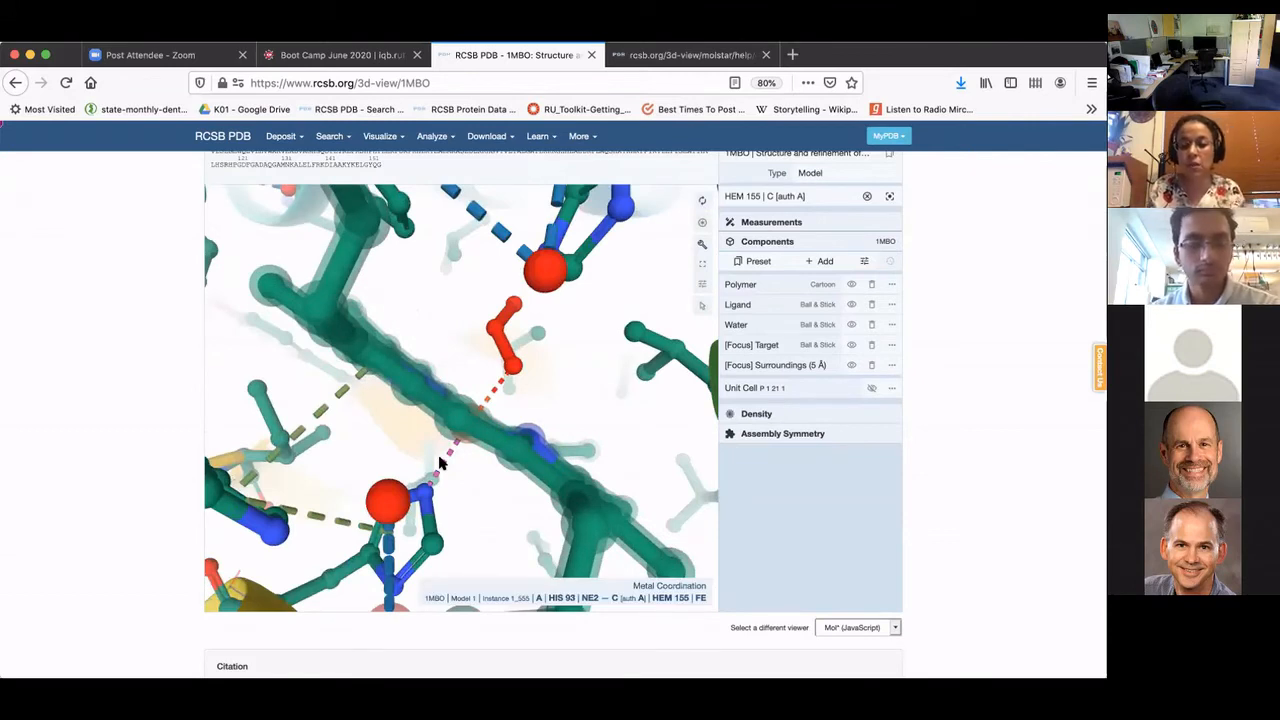
pyautogui.moveTo(589, 388); pyautogui.dragTo(504, 406)
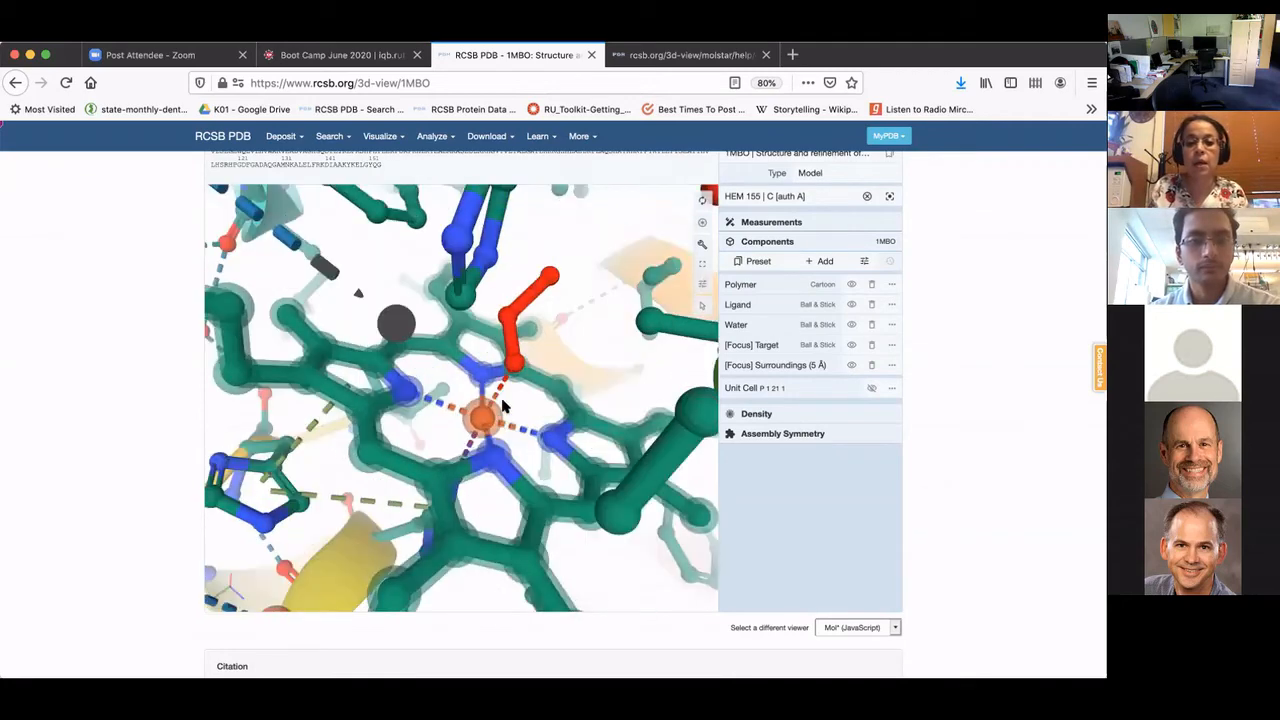
pyautogui.click(567, 350)
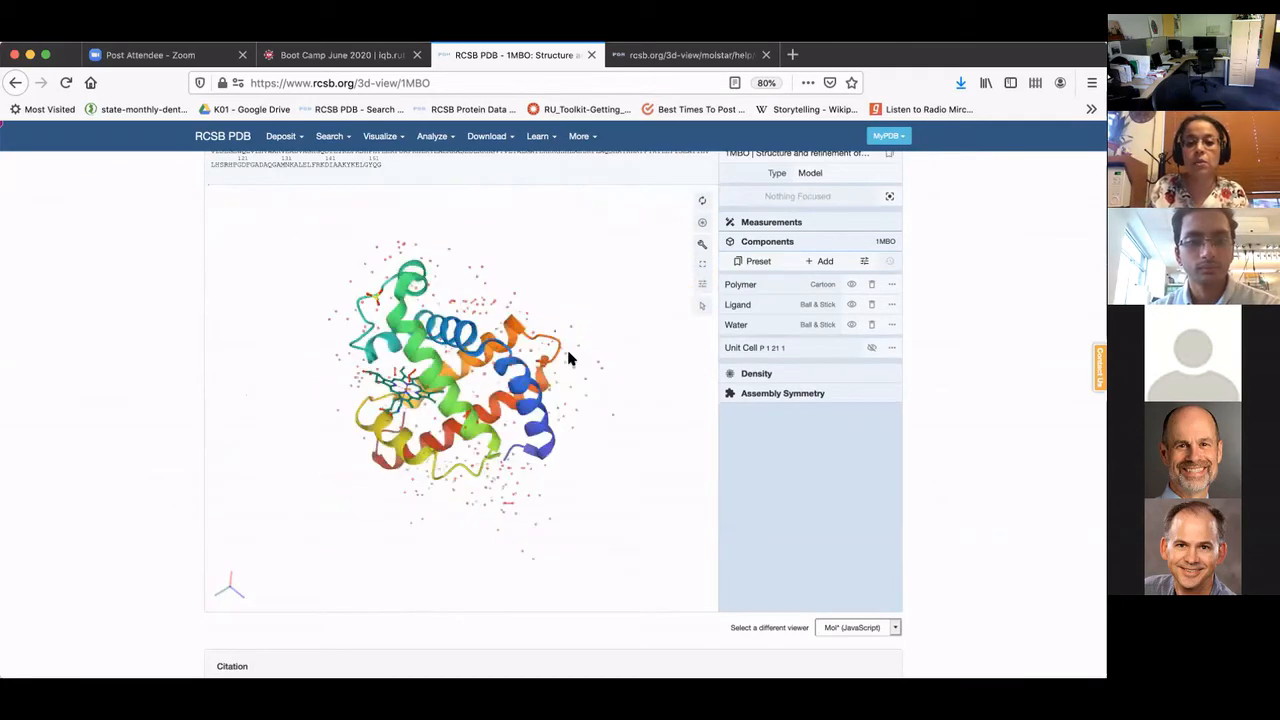
pyautogui.moveTo(380, 503); pyautogui.dragTo(630, 483)
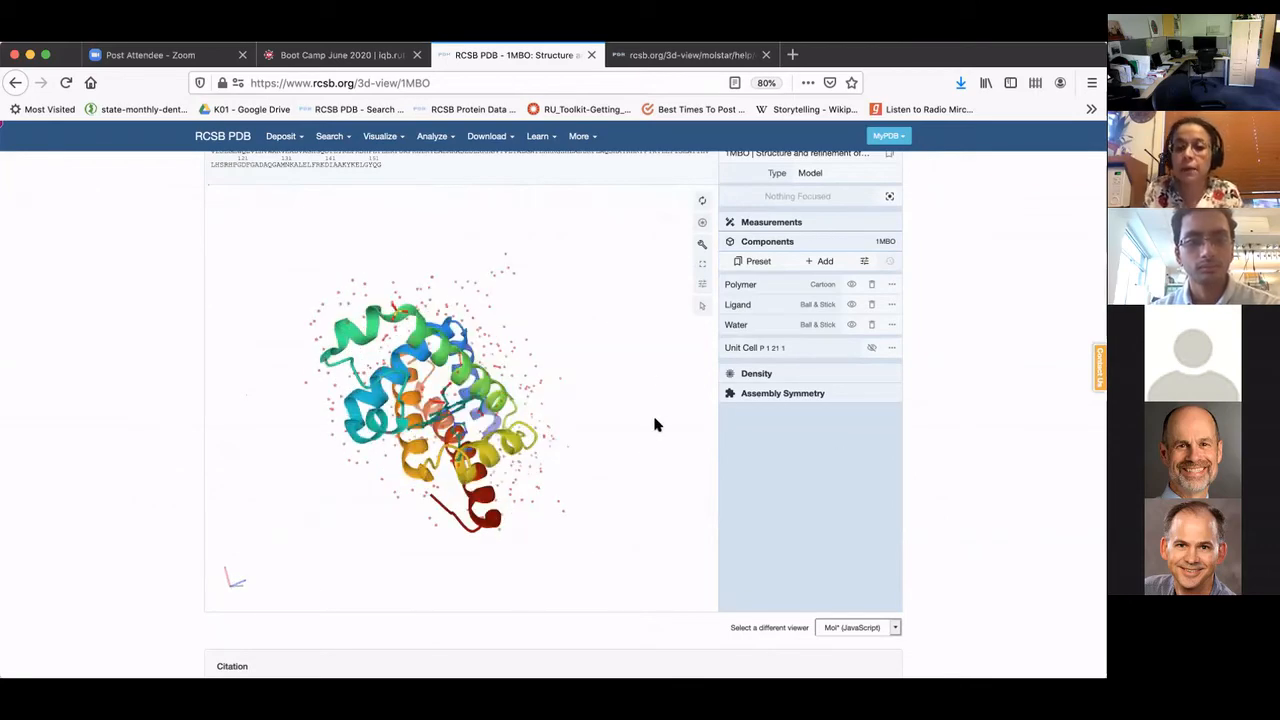
# Turn on the display of ionic and hydrophobic non-covalent interactions in the components' settings.
pyautogui.click(866, 262)
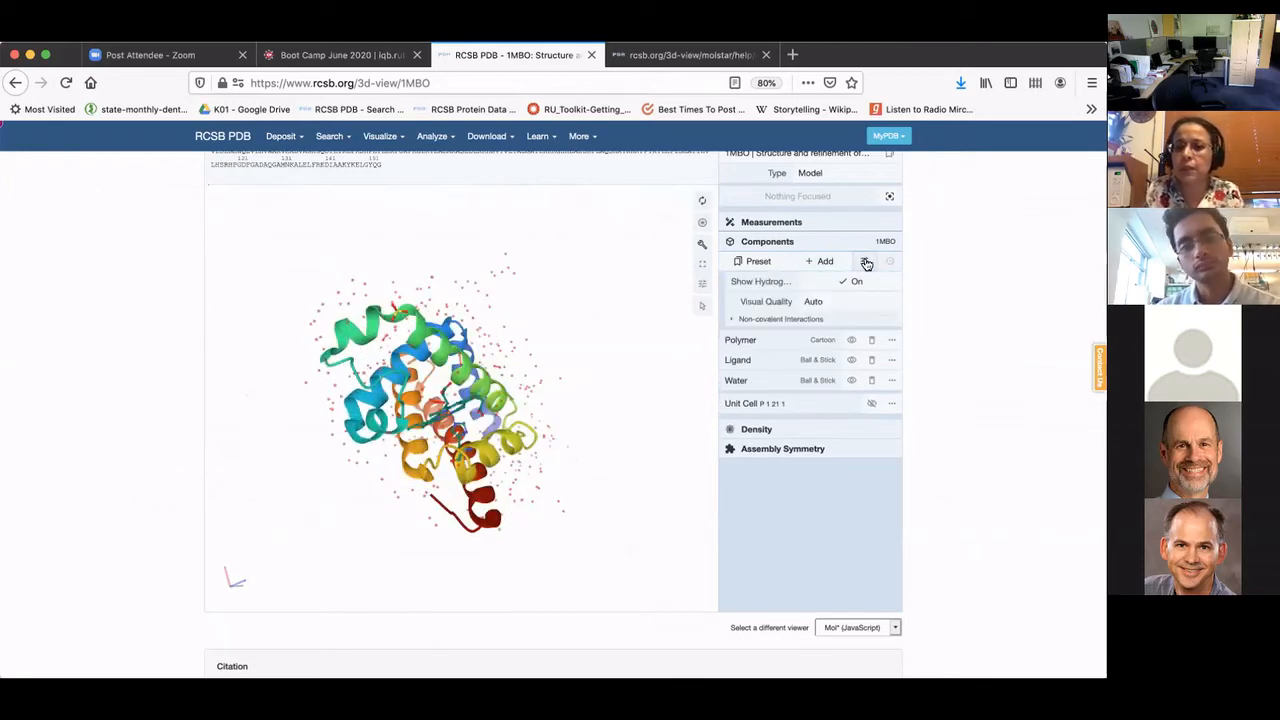
pyautogui.click(788, 319)
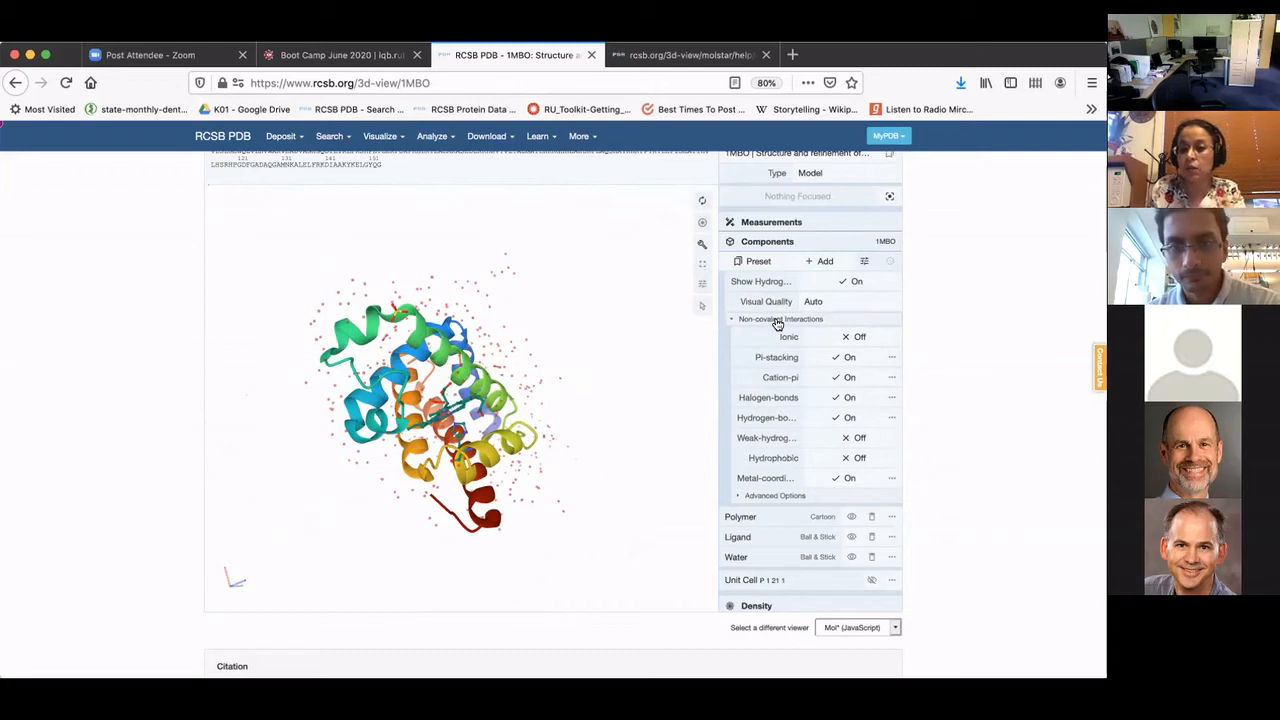
pyautogui.click(863, 340)
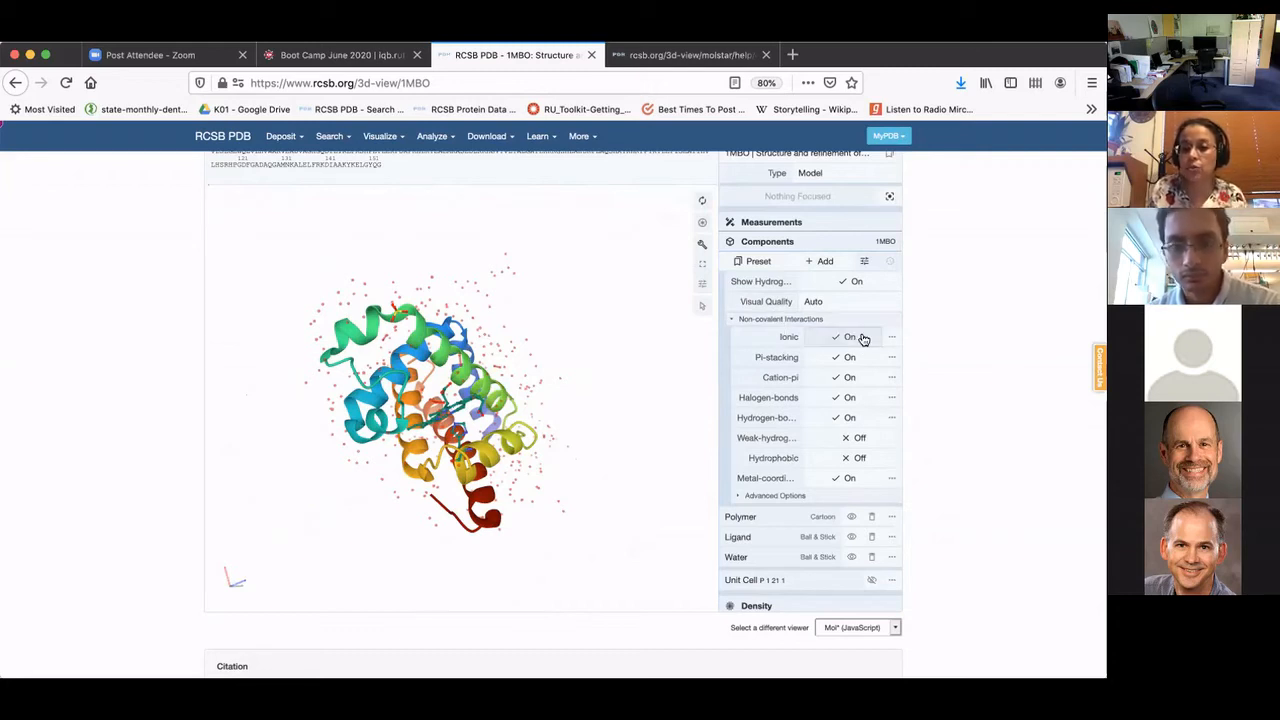
pyautogui.click(857, 459)
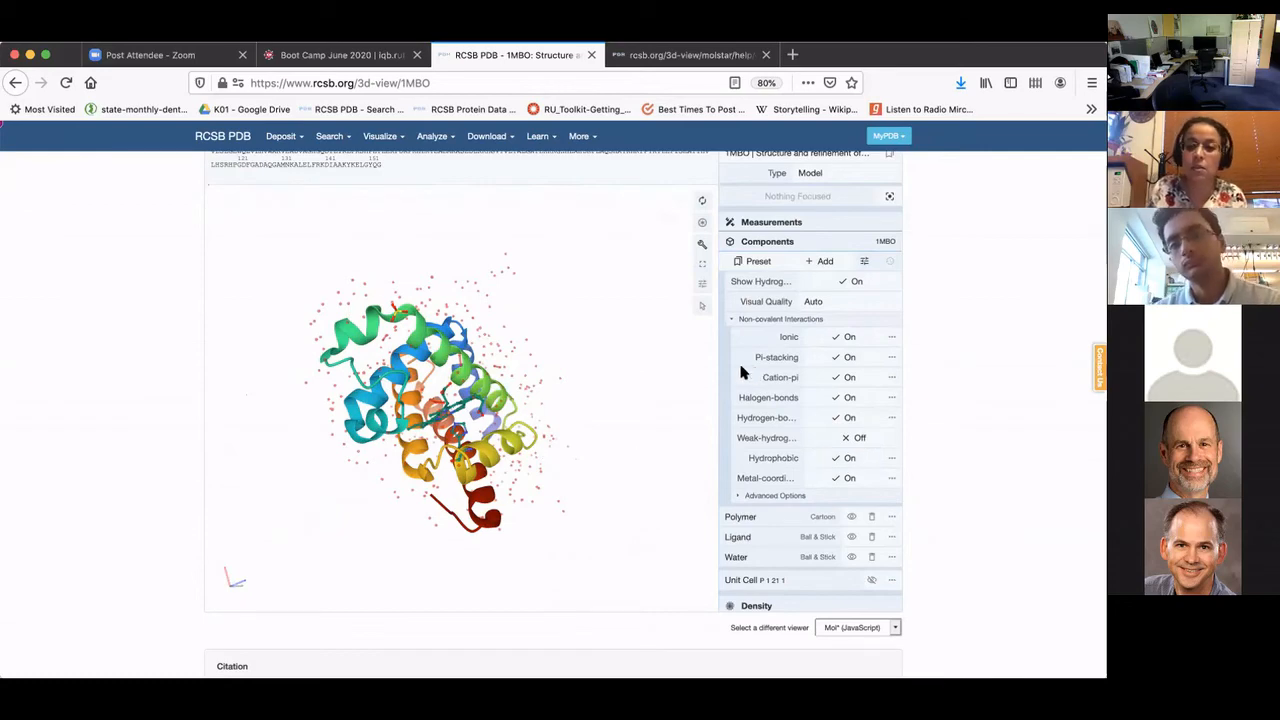
# Focus on the heme HEM 155, examine its ionic and hydrophobic interactions from several angles, and return to the whole structure.
pyautogui.click(430, 425)
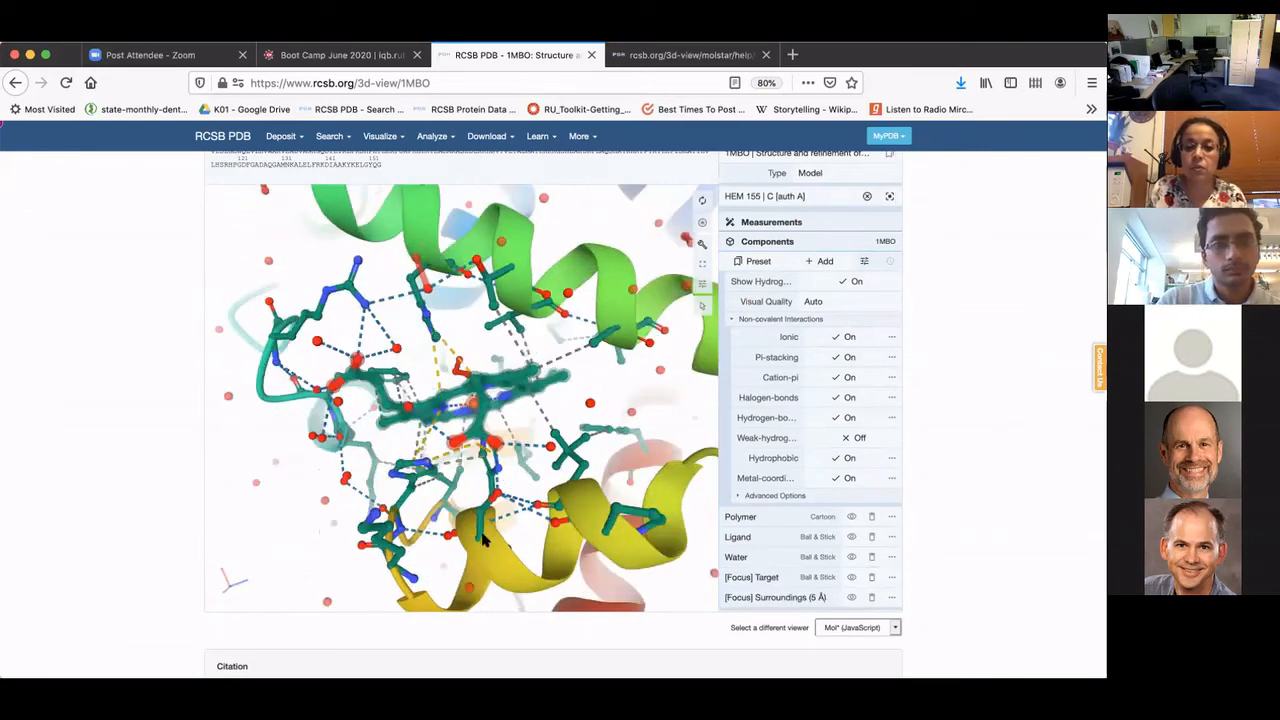
pyautogui.moveTo(484, 539); pyautogui.dragTo(514, 367)
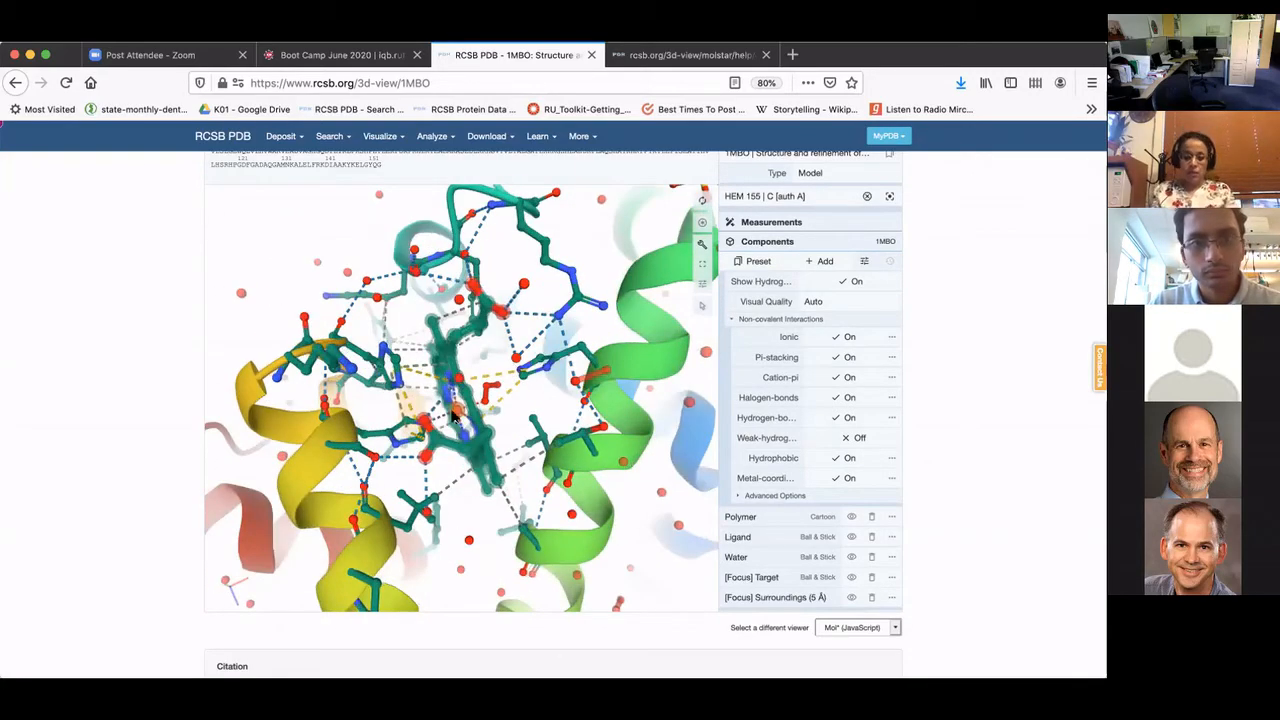
pyautogui.click(246, 235)
pyautogui.moveTo(633, 410); pyautogui.dragTo(583, 423)
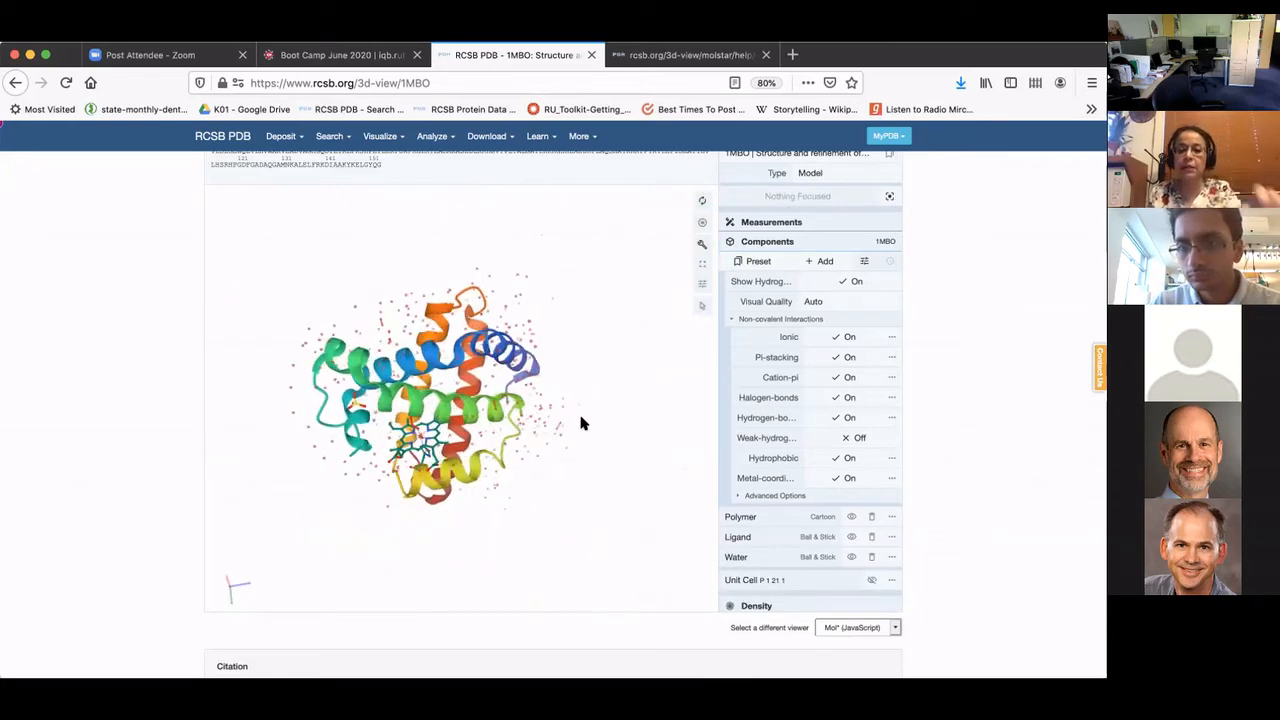
pyautogui.moveTo(452, 482); pyautogui.dragTo(428, 430)
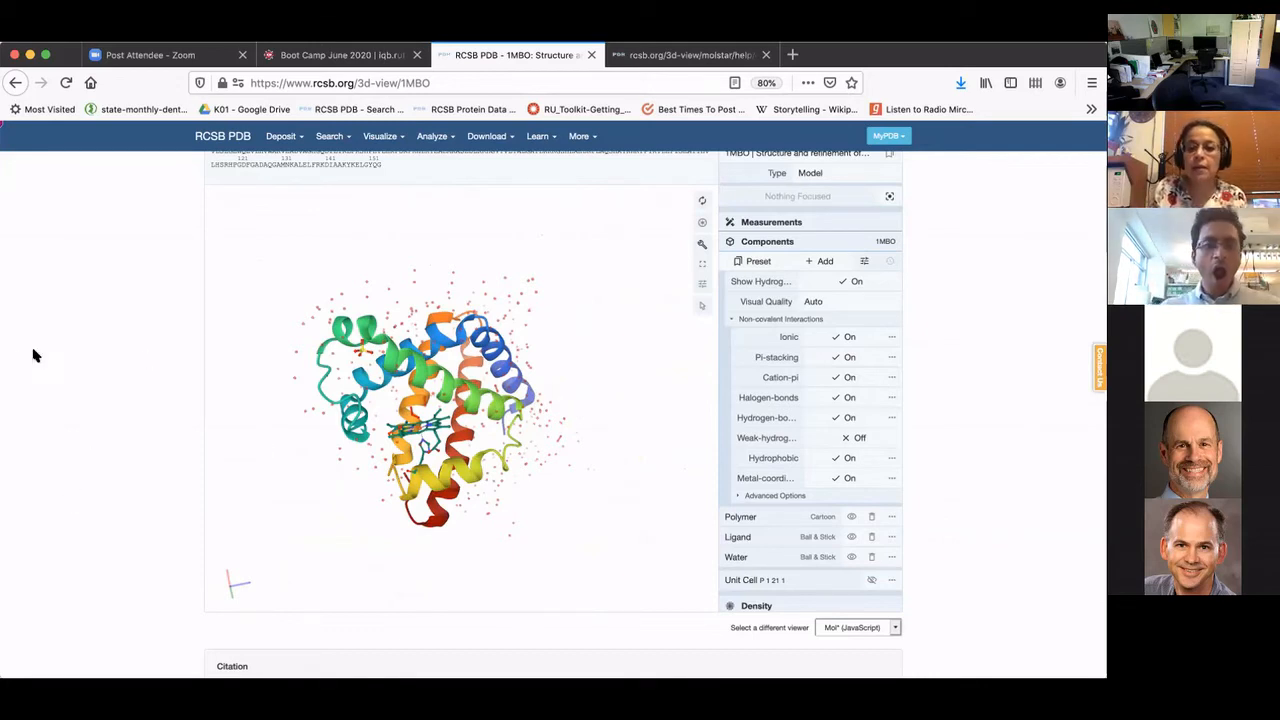
# Focus on residue ASP 60 from the myoglobin sequence, examine its surroundings, and return to the whole structure.
pyautogui.scroll(2, 83, 370)
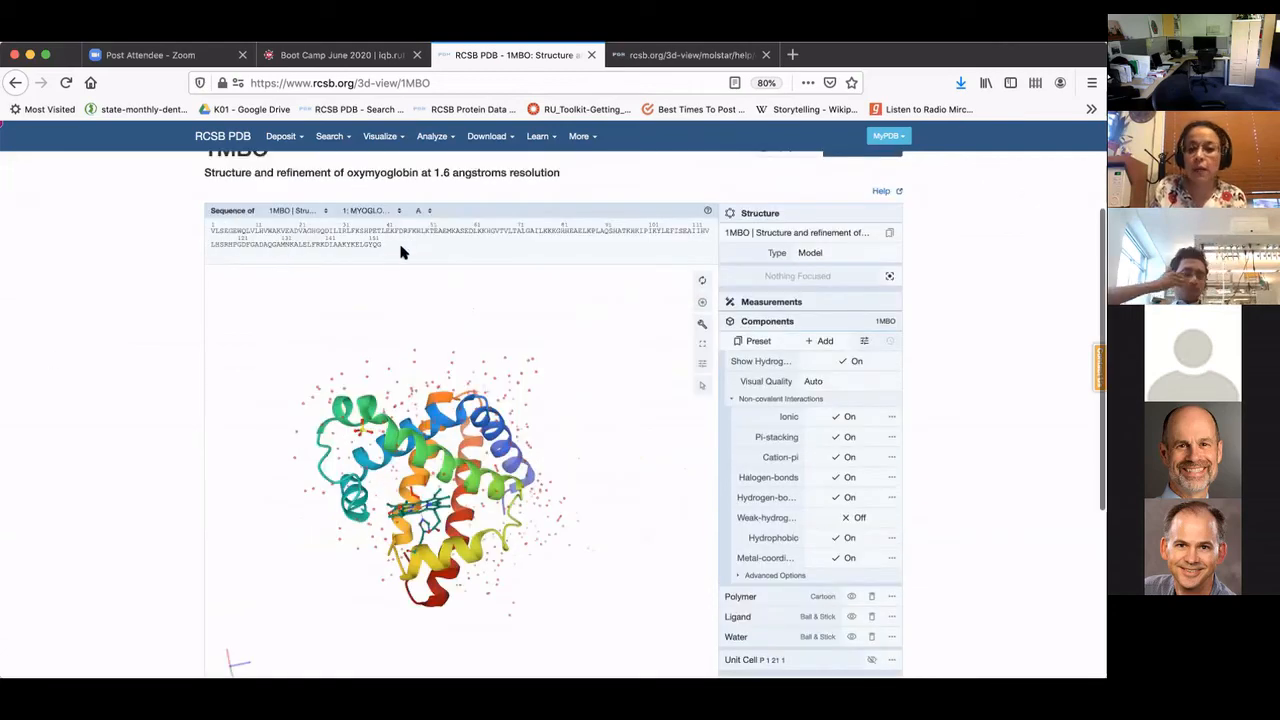
pyautogui.click(471, 232)
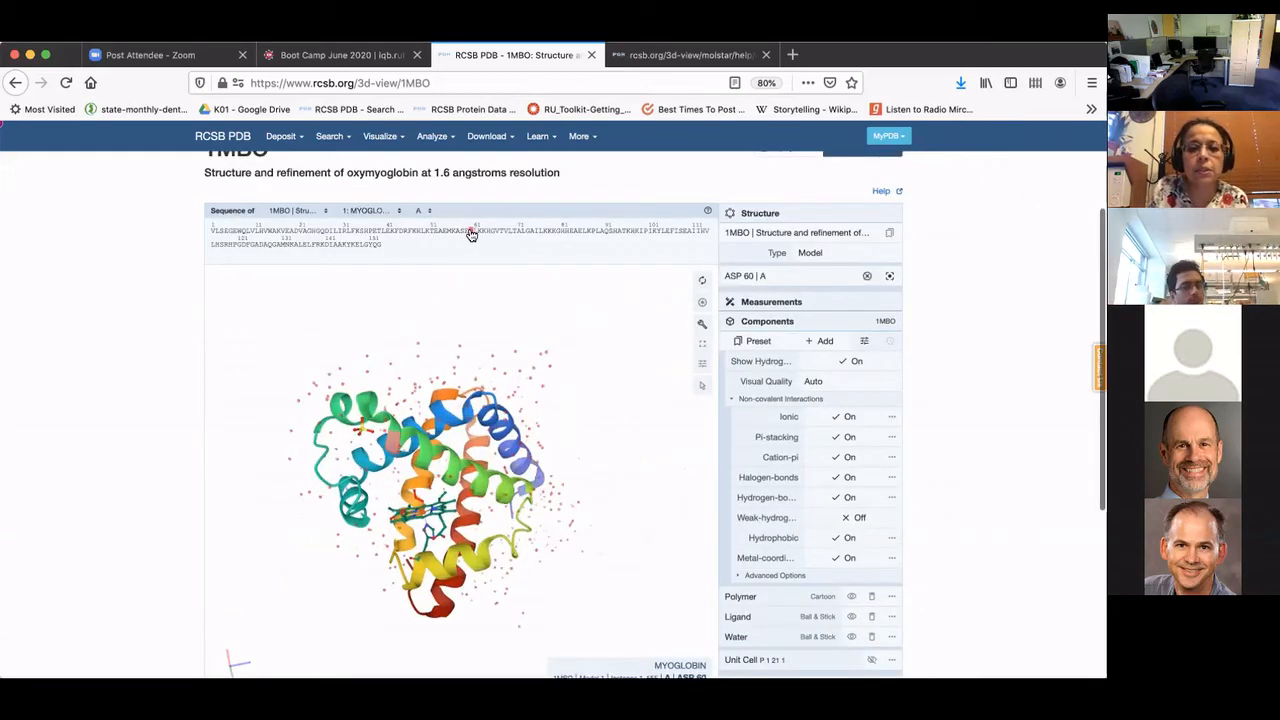
pyautogui.moveTo(375, 457); pyautogui.dragTo(480, 488)
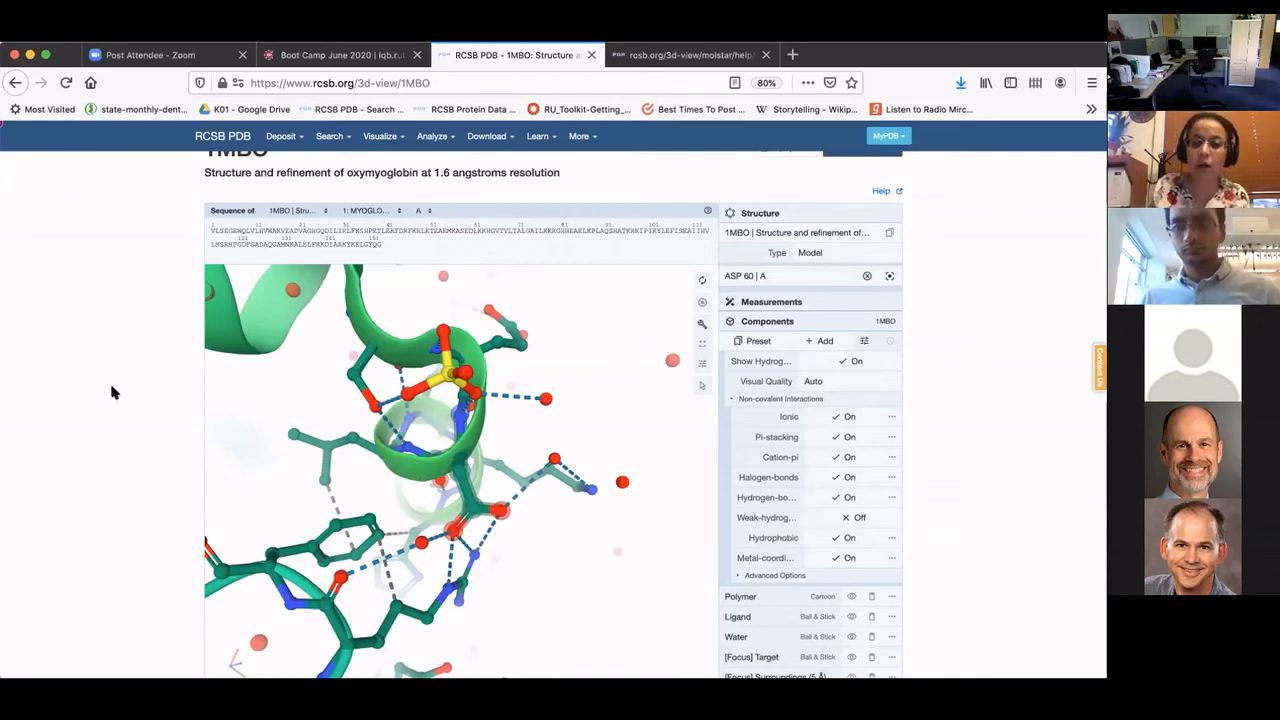
pyautogui.click(264, 483)
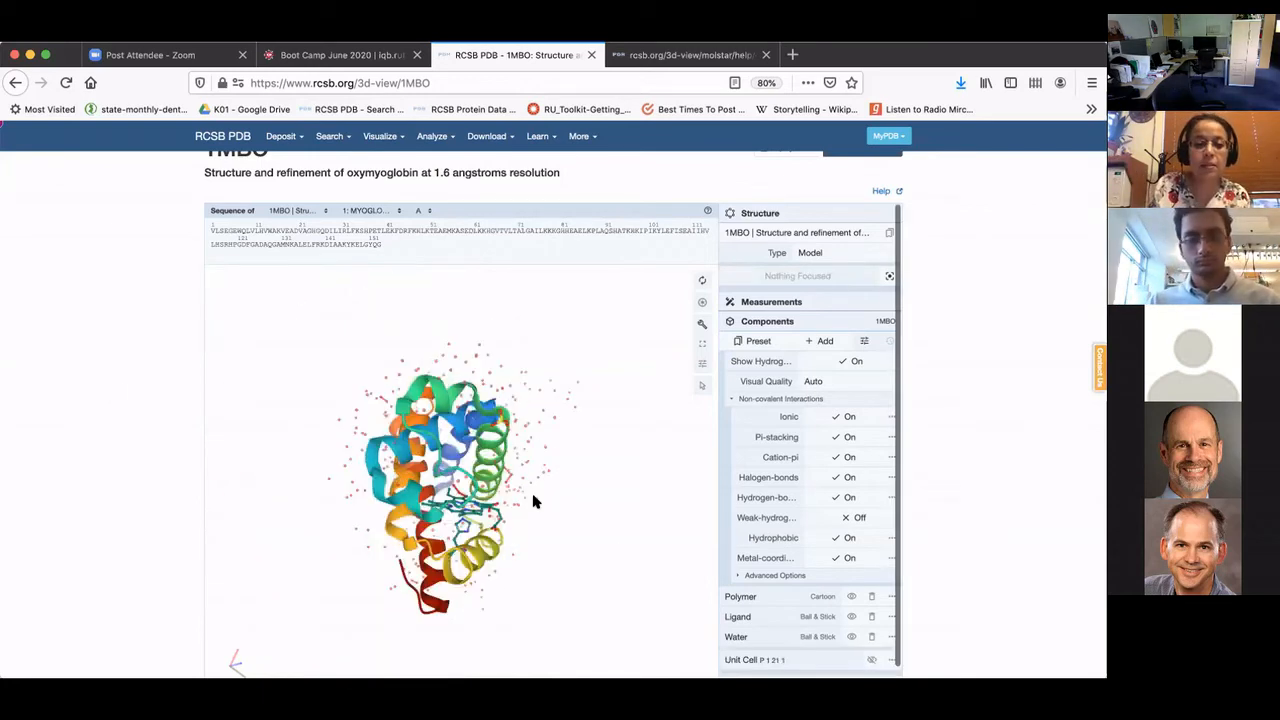
pyautogui.moveTo(623, 534); pyautogui.dragTo(300, 345)
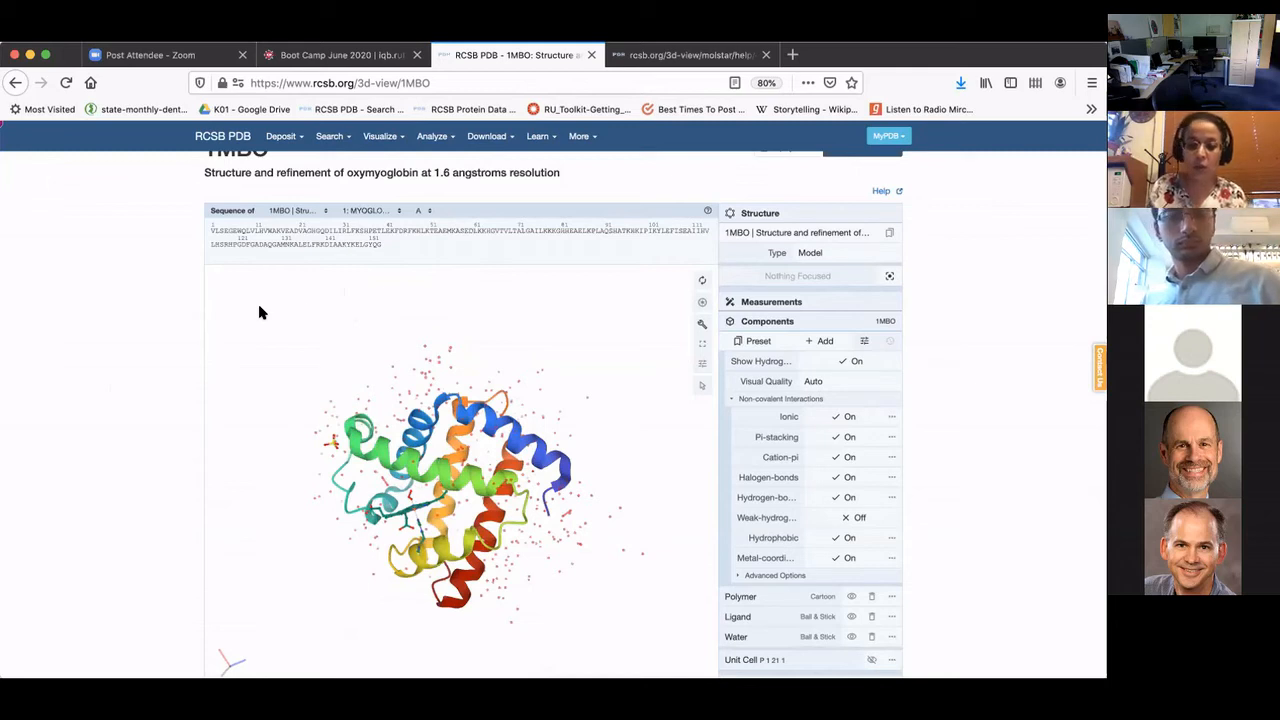
# Enable selection mode with the picking level Residue and select residues 61 to 72 in the myoglobin sequence.
pyautogui.click(702, 387)
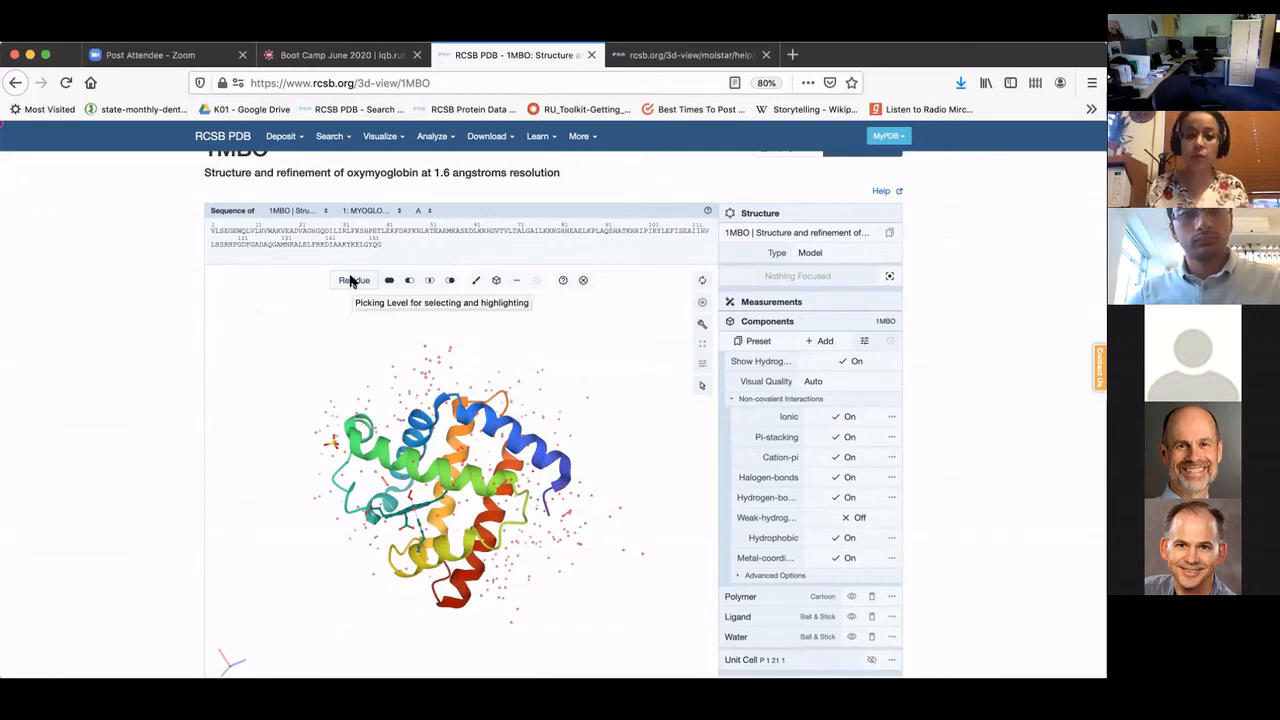
pyautogui.click(352, 281)
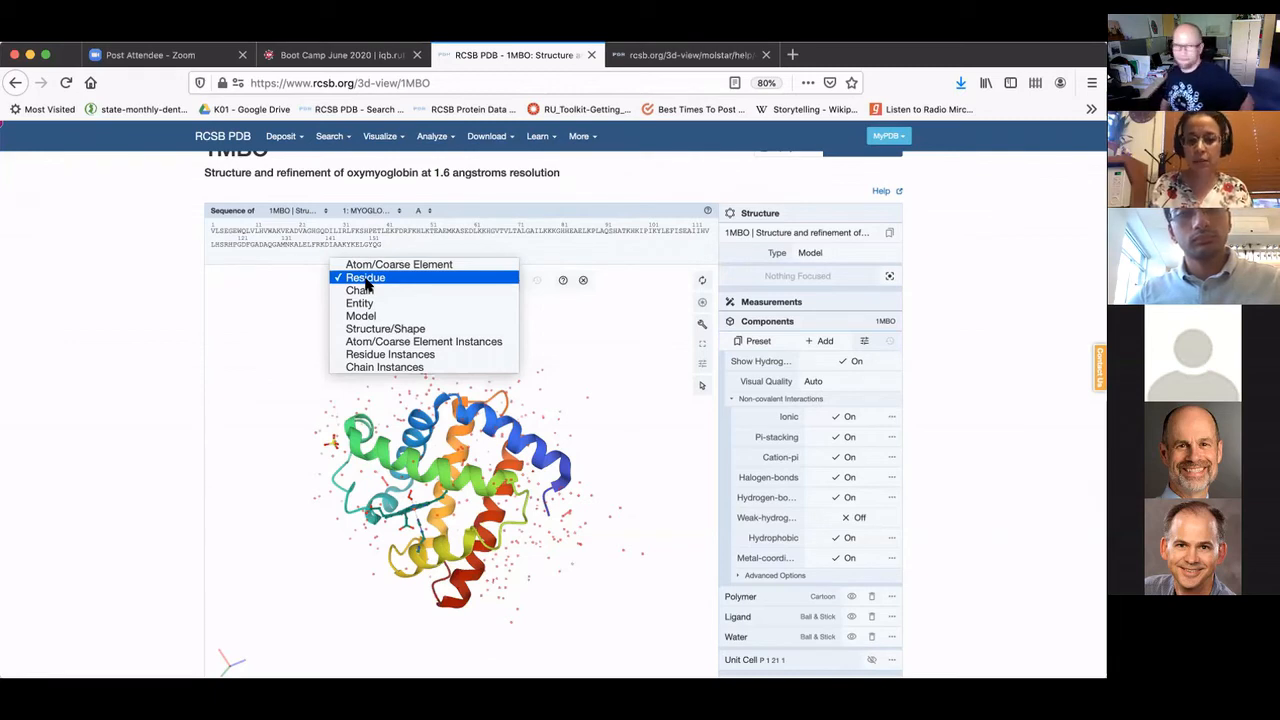
pyautogui.click(264, 494)
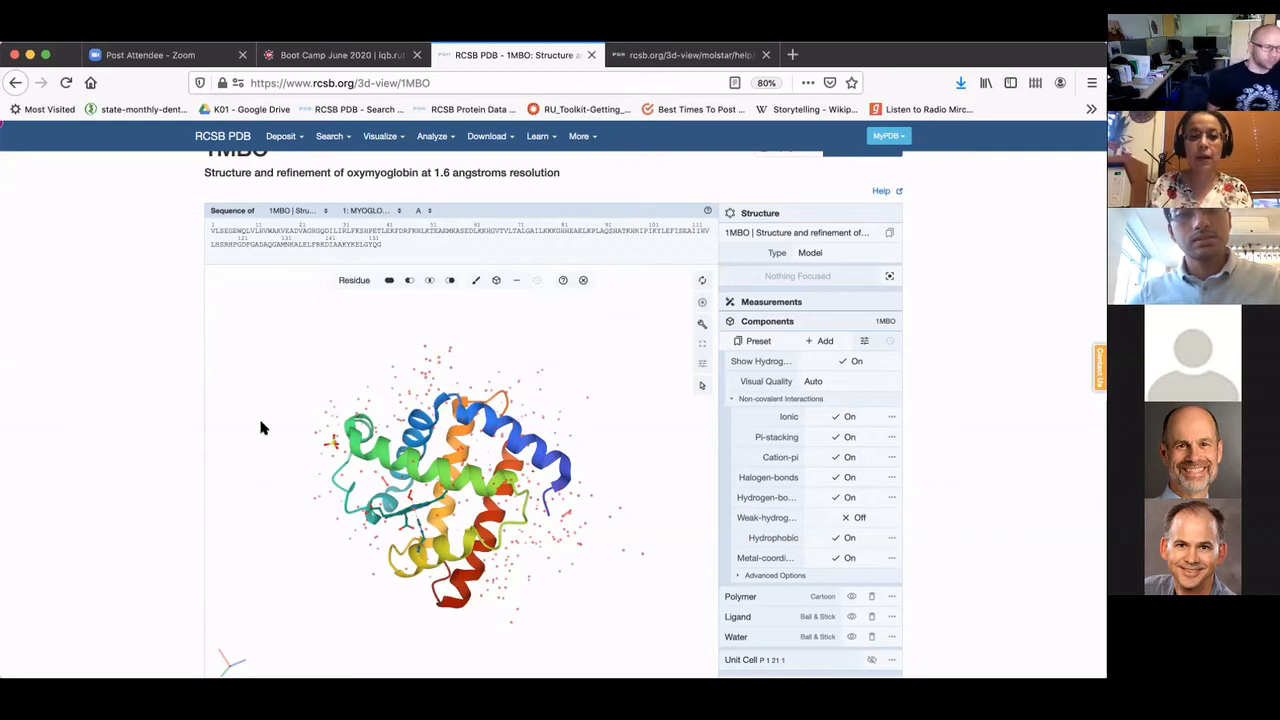
pyautogui.moveTo(476, 231); pyautogui.dragTo(521, 233)
pyautogui.moveTo(630, 397); pyautogui.dragTo(597, 436)
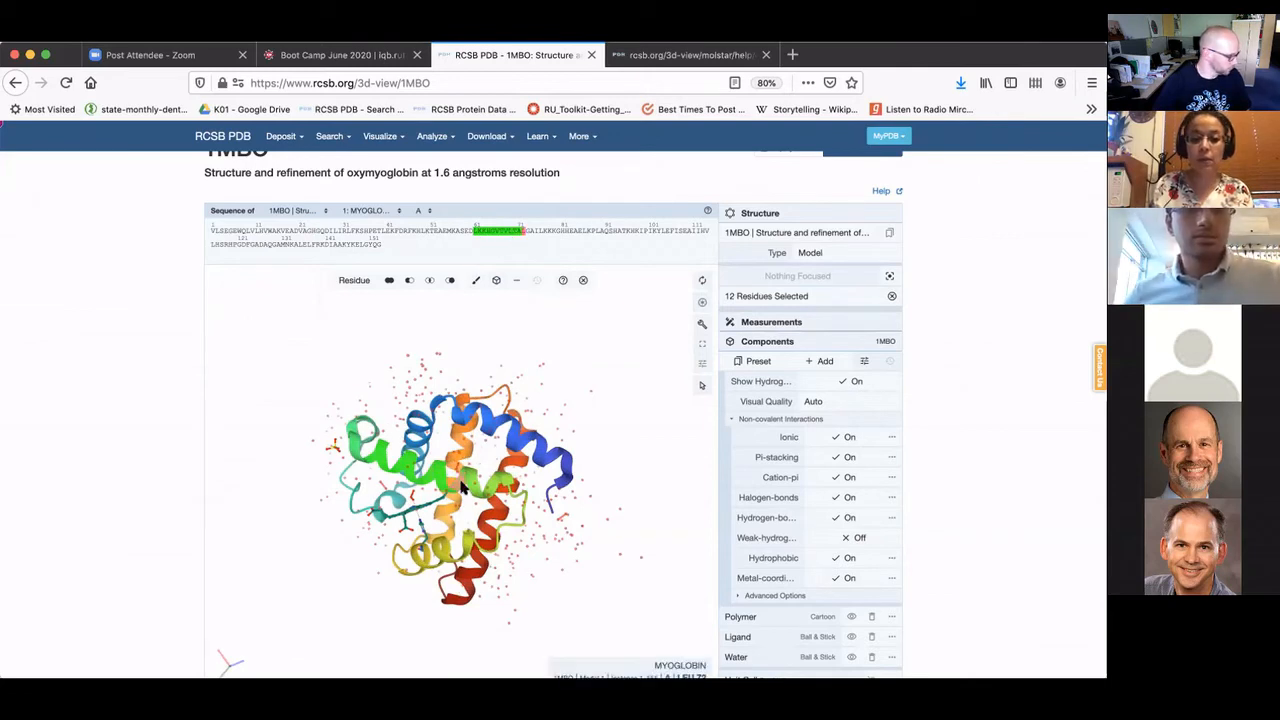
# Subtract the selected residues from the displayed representations and undo that subtraction.
pyautogui.click(517, 283)
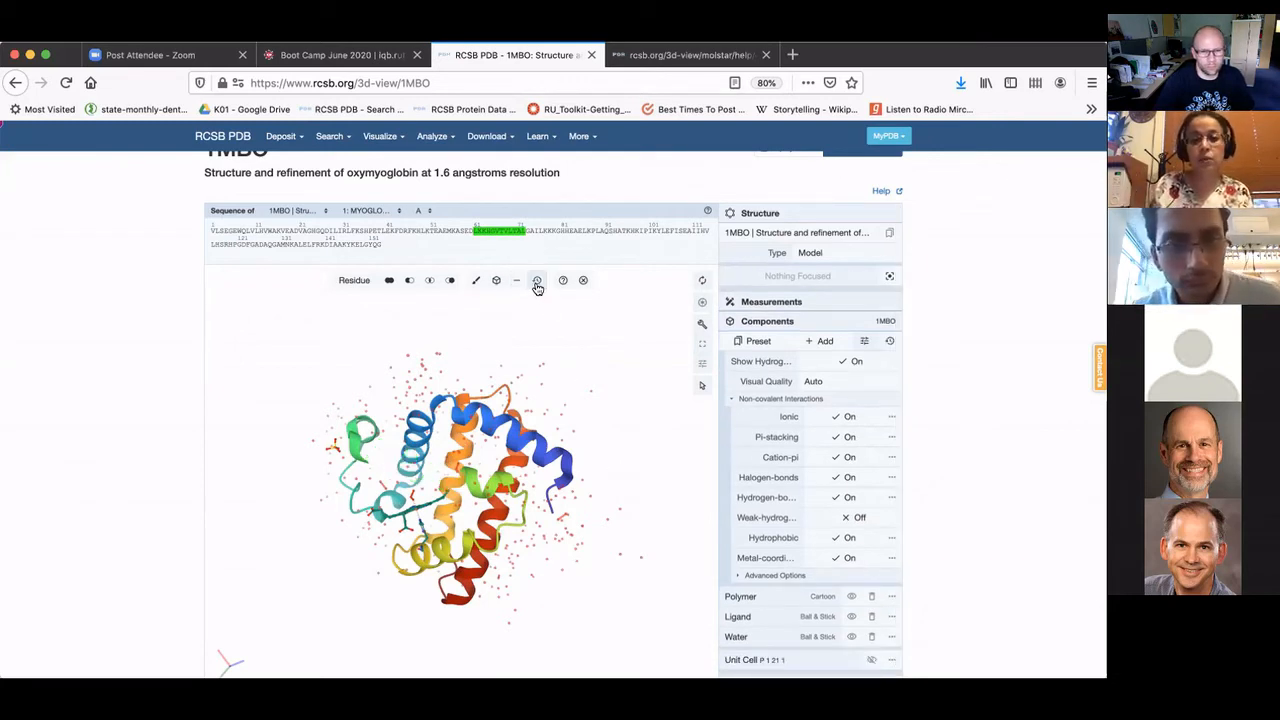
pyautogui.click(537, 281)
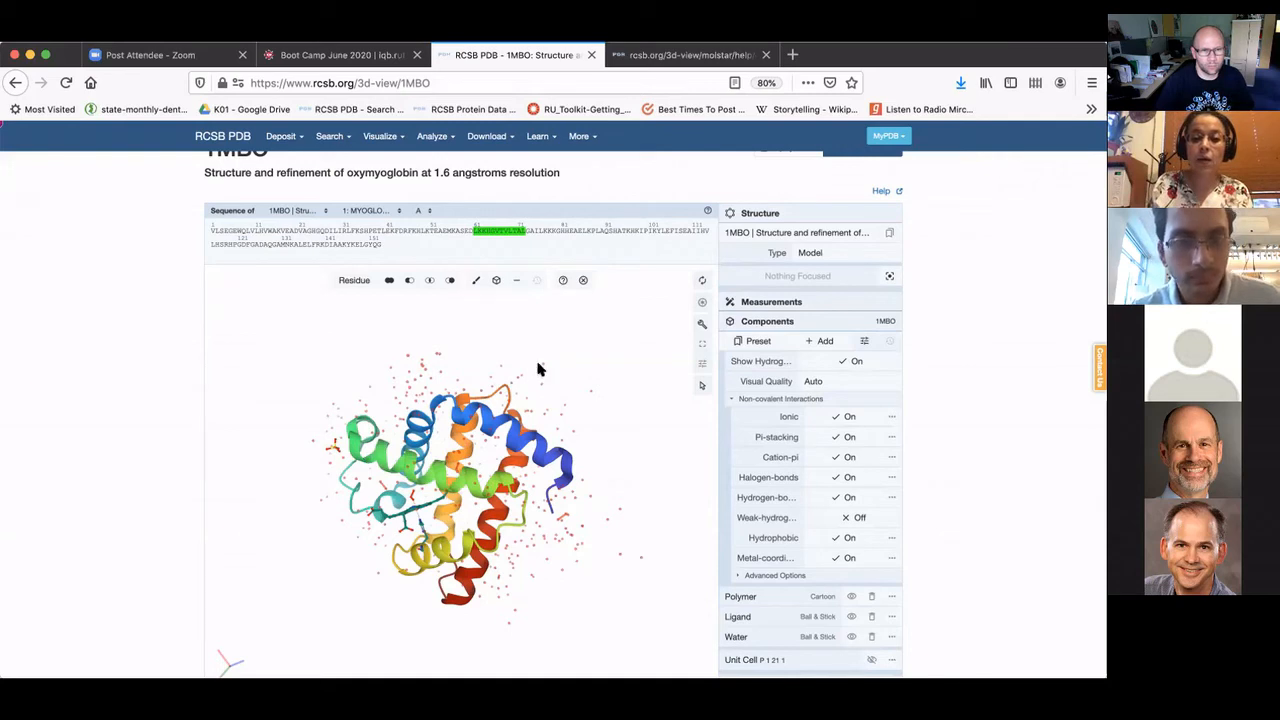
# Try to color residues 61 to 72 magenta (RGB 250, 40, 255) by applying a color theme to the current selection.
pyautogui.click(477, 281)
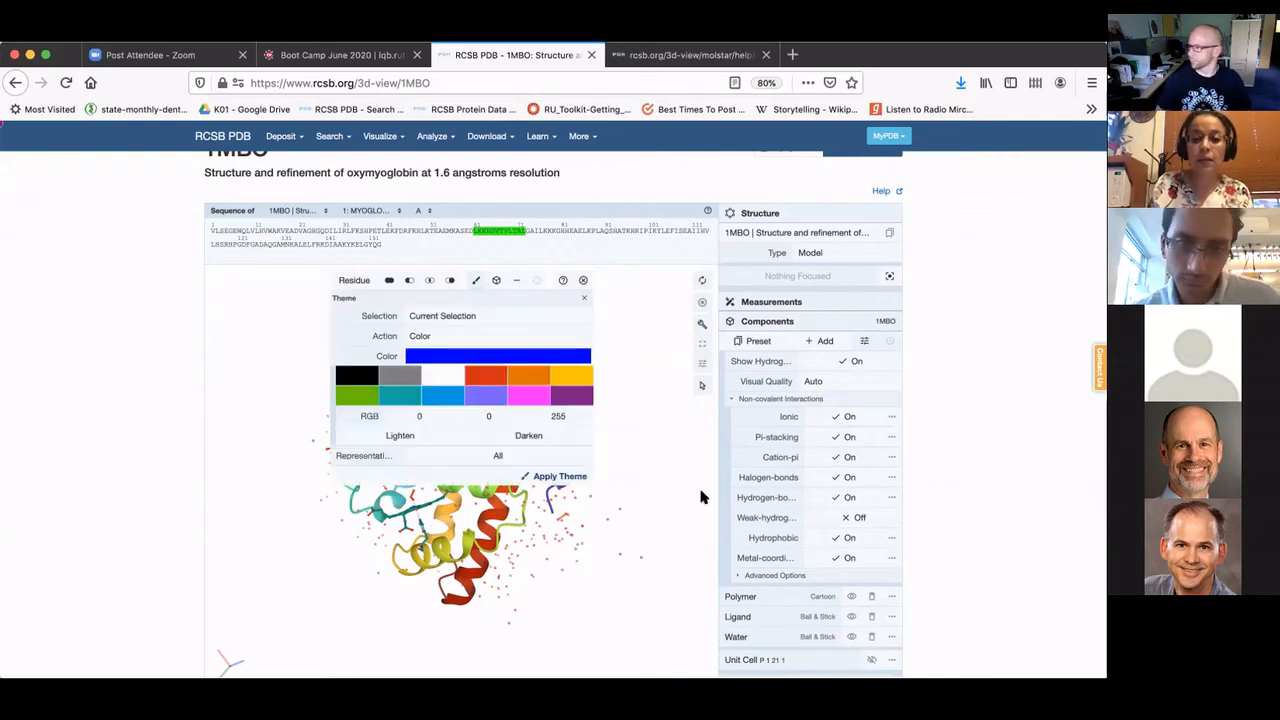
pyautogui.click(528, 396)
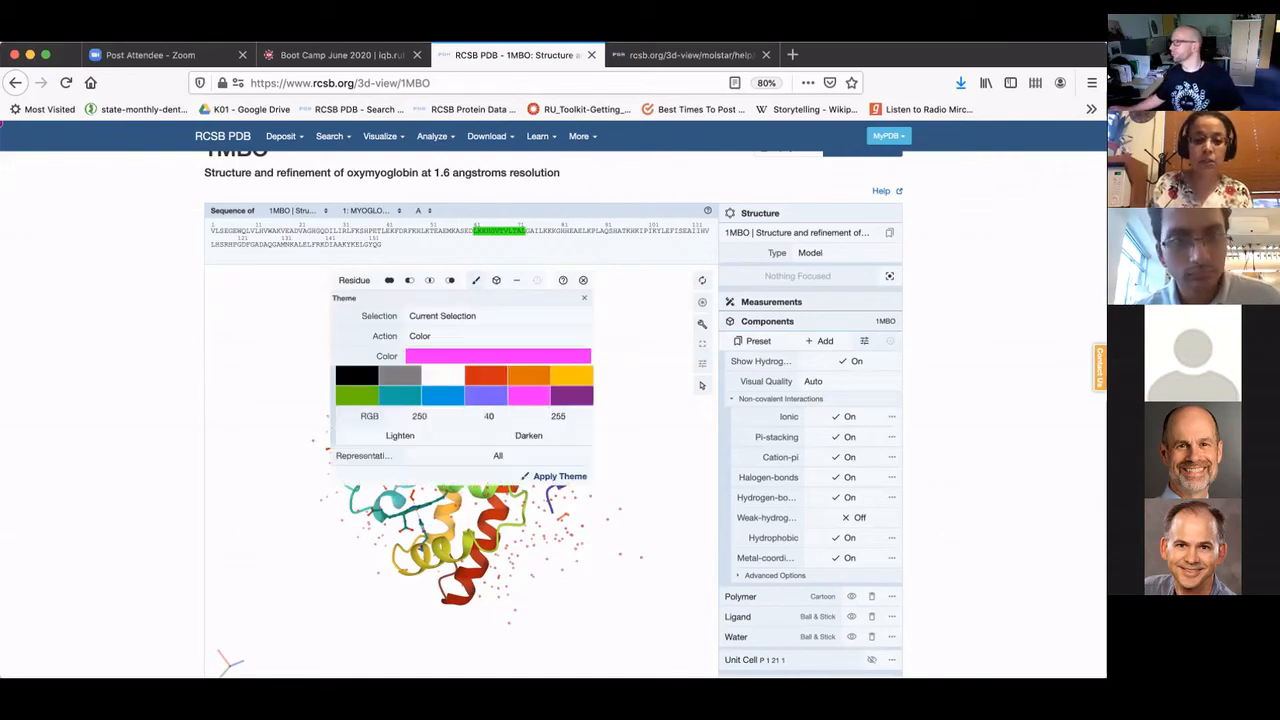
pyautogui.click(557, 478)
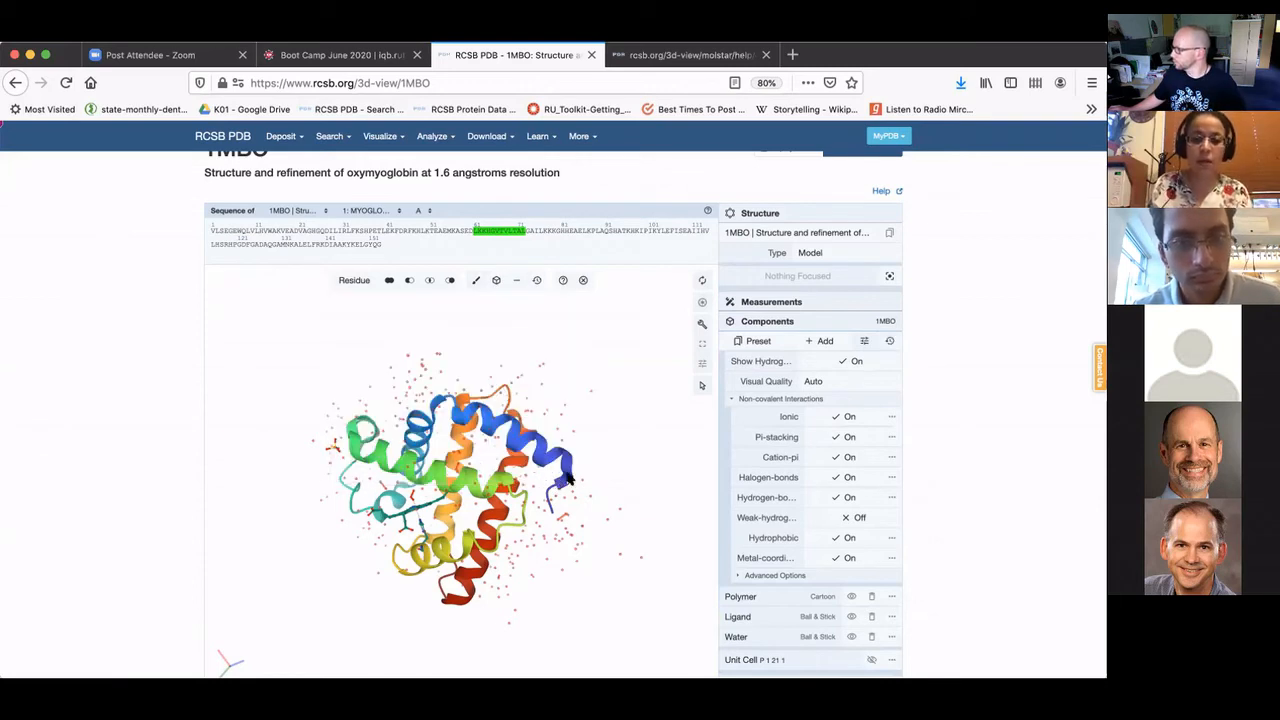
pyautogui.click(476, 281)
pyautogui.click(530, 397)
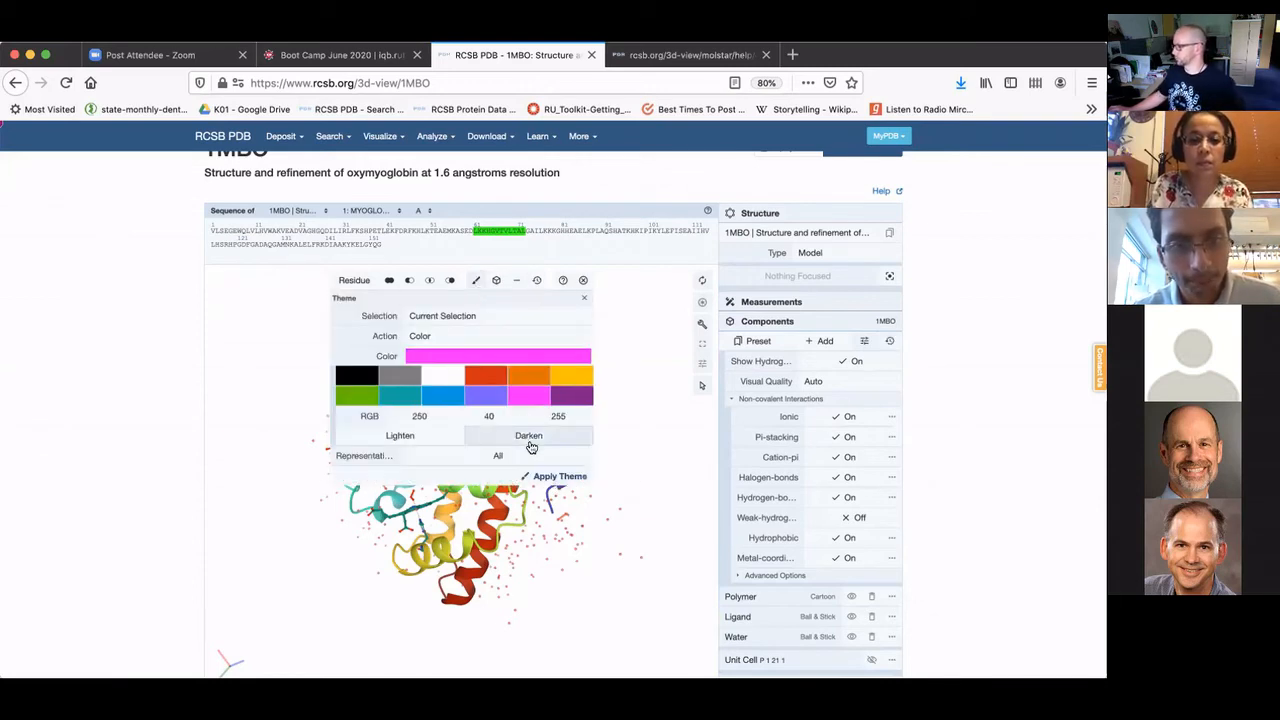
pyautogui.click(560, 476)
pyautogui.moveTo(578, 468); pyautogui.dragTo(648, 534)
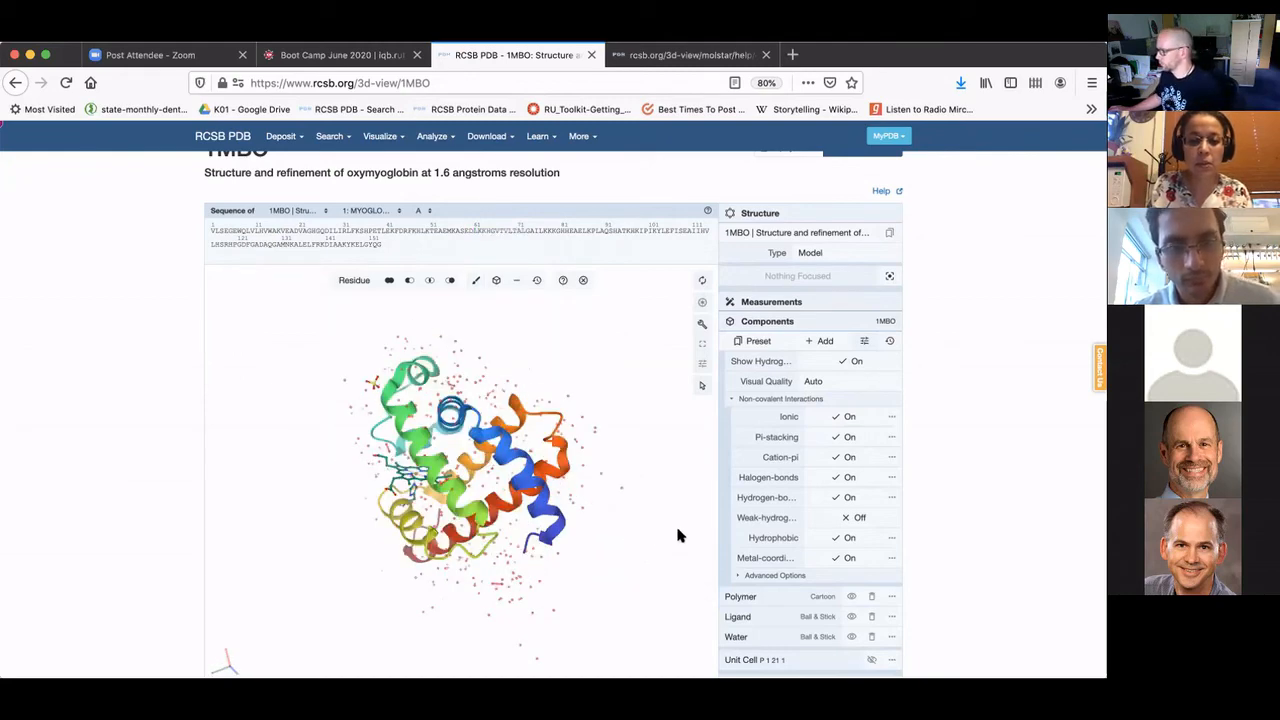
pyautogui.moveTo(597, 349); pyautogui.dragTo(470, 484)
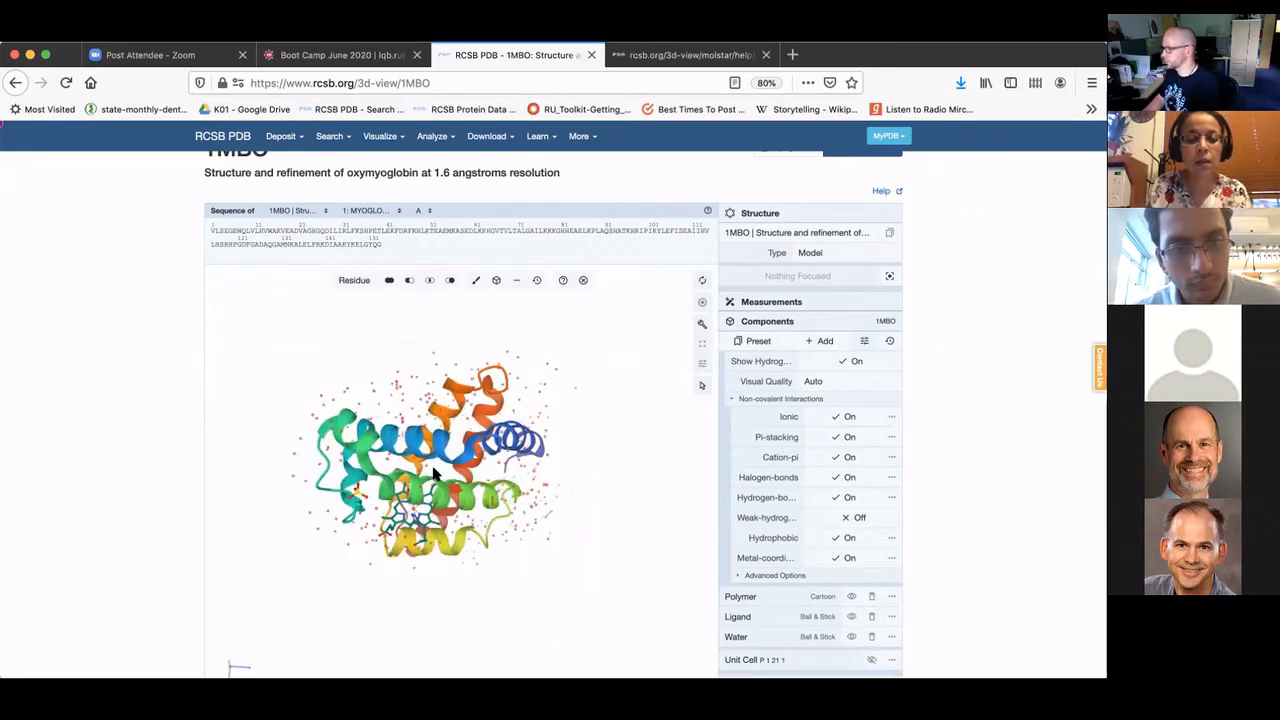
pyautogui.moveTo(585, 514); pyautogui.dragTo(507, 365)
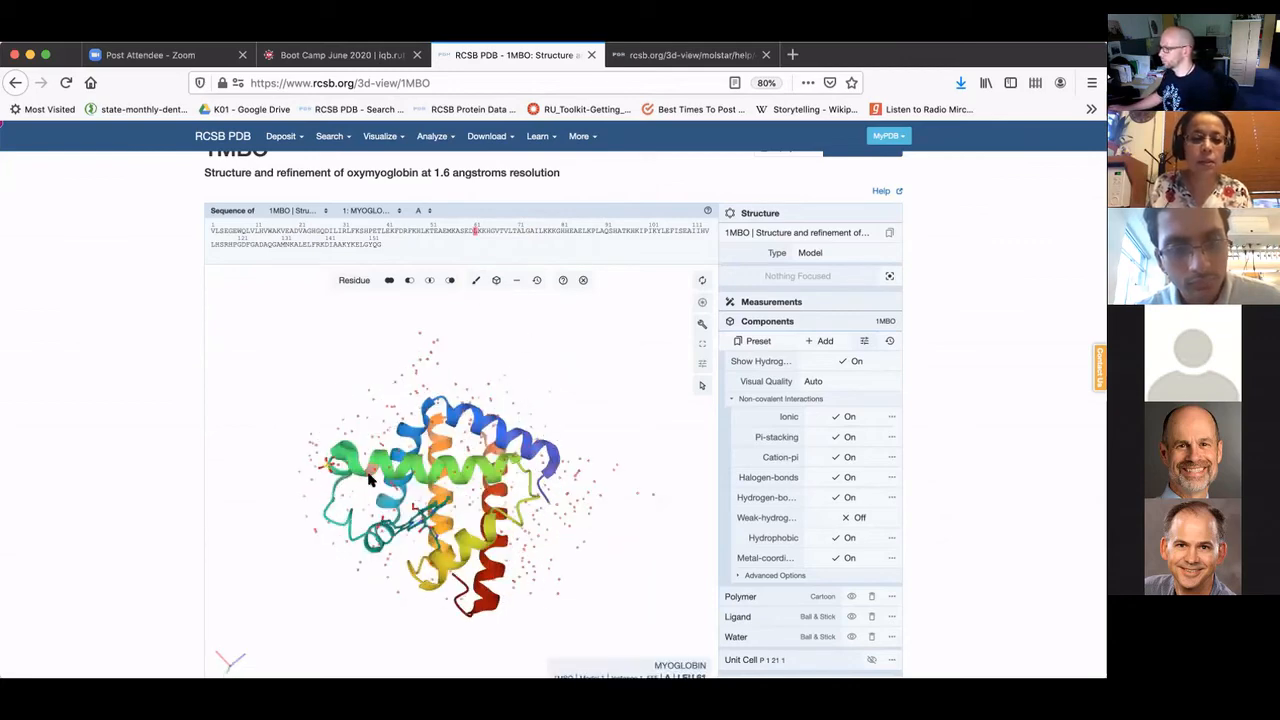
# Select residues 62 to 72 in the myoglobin sequence, color them magenta in all representations, and clear the selection.
pyautogui.moveTo(479, 234); pyautogui.dragTo(524, 234)
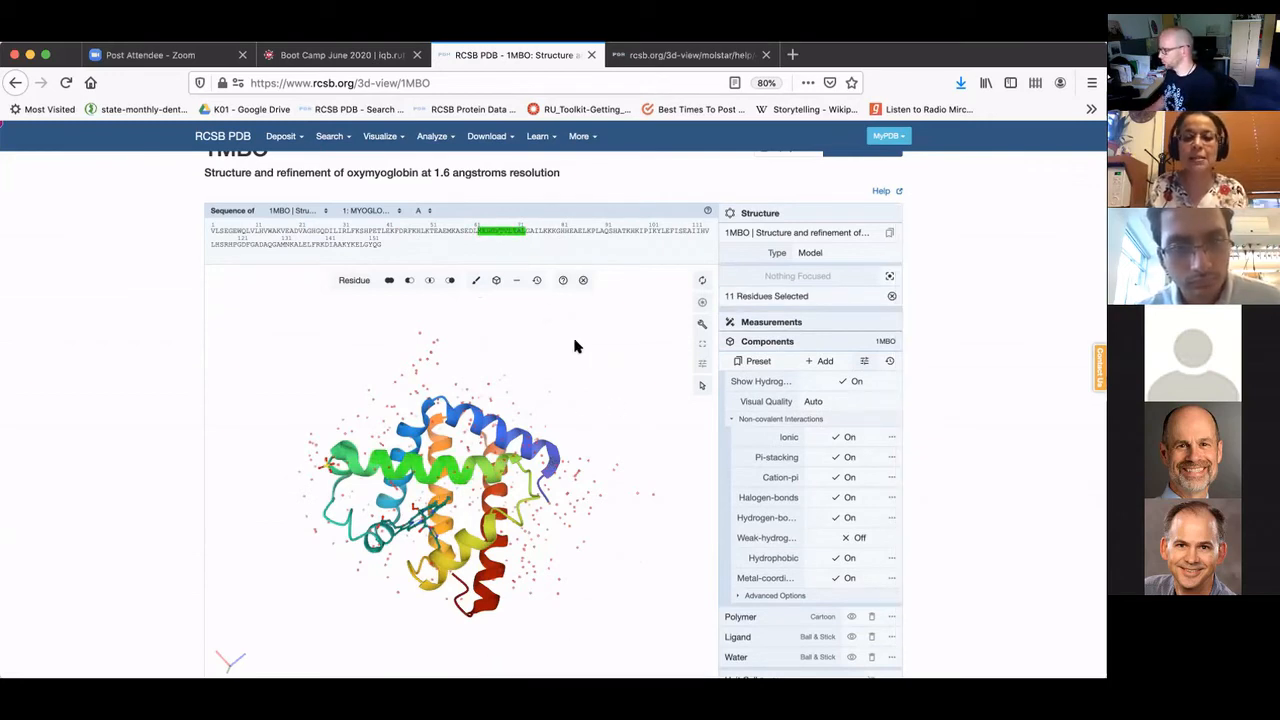
pyautogui.click(496, 281)
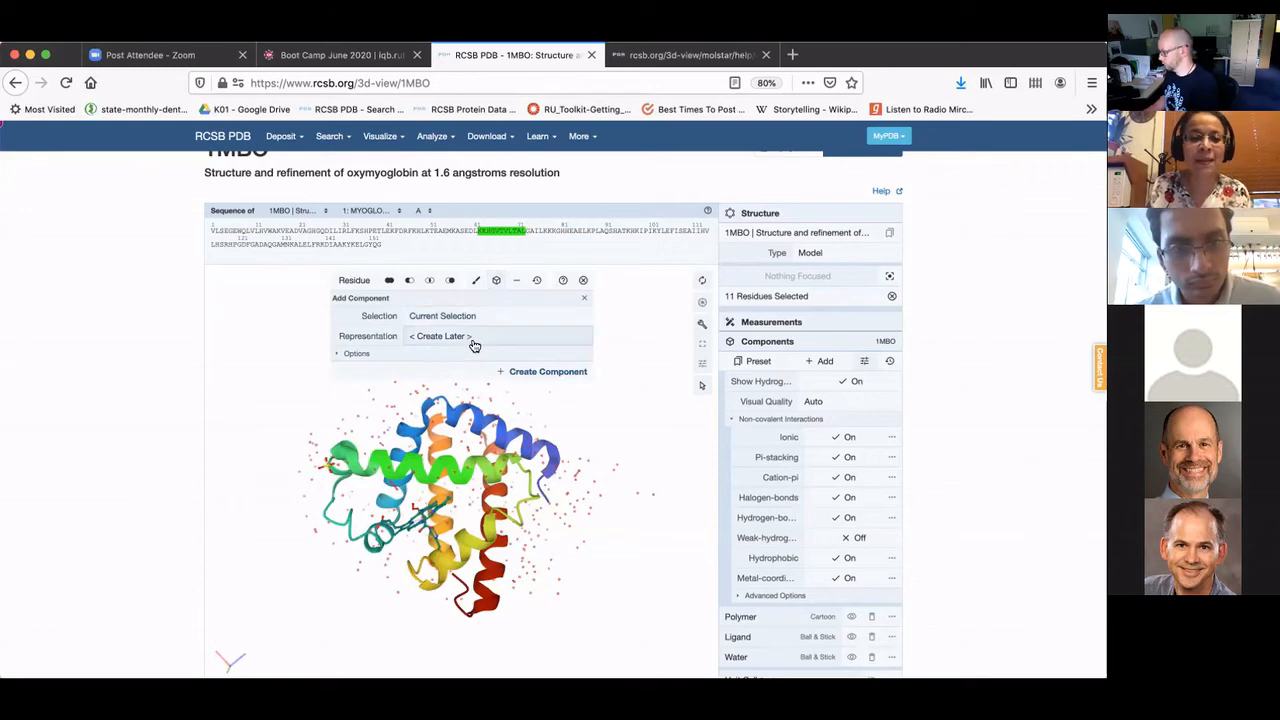
pyautogui.click(476, 281)
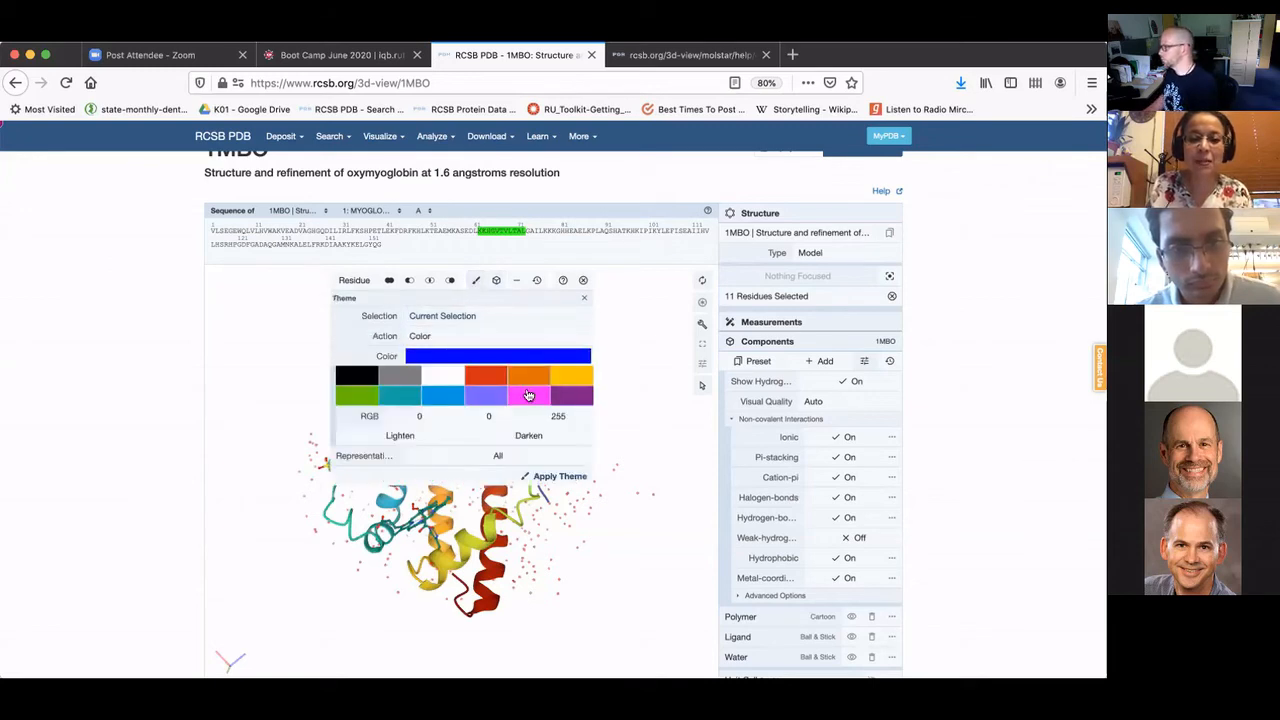
pyautogui.click(529, 395)
pyautogui.click(562, 478)
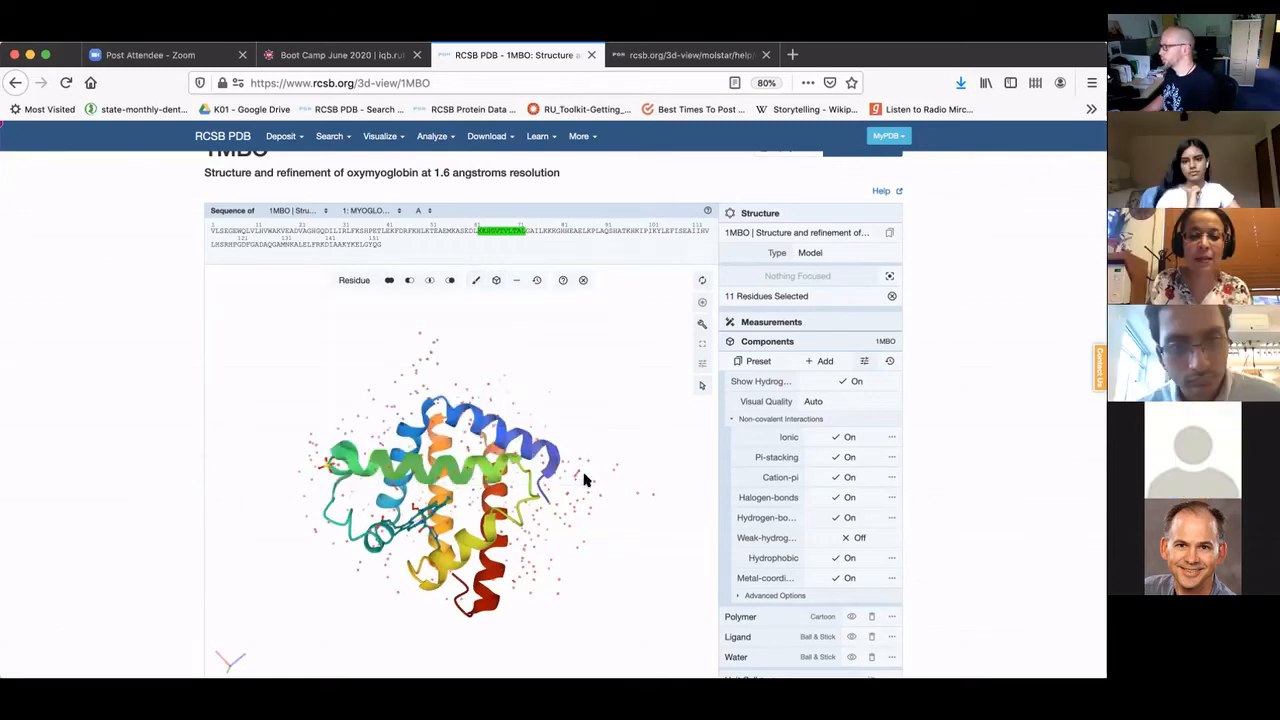
pyautogui.click(586, 480)
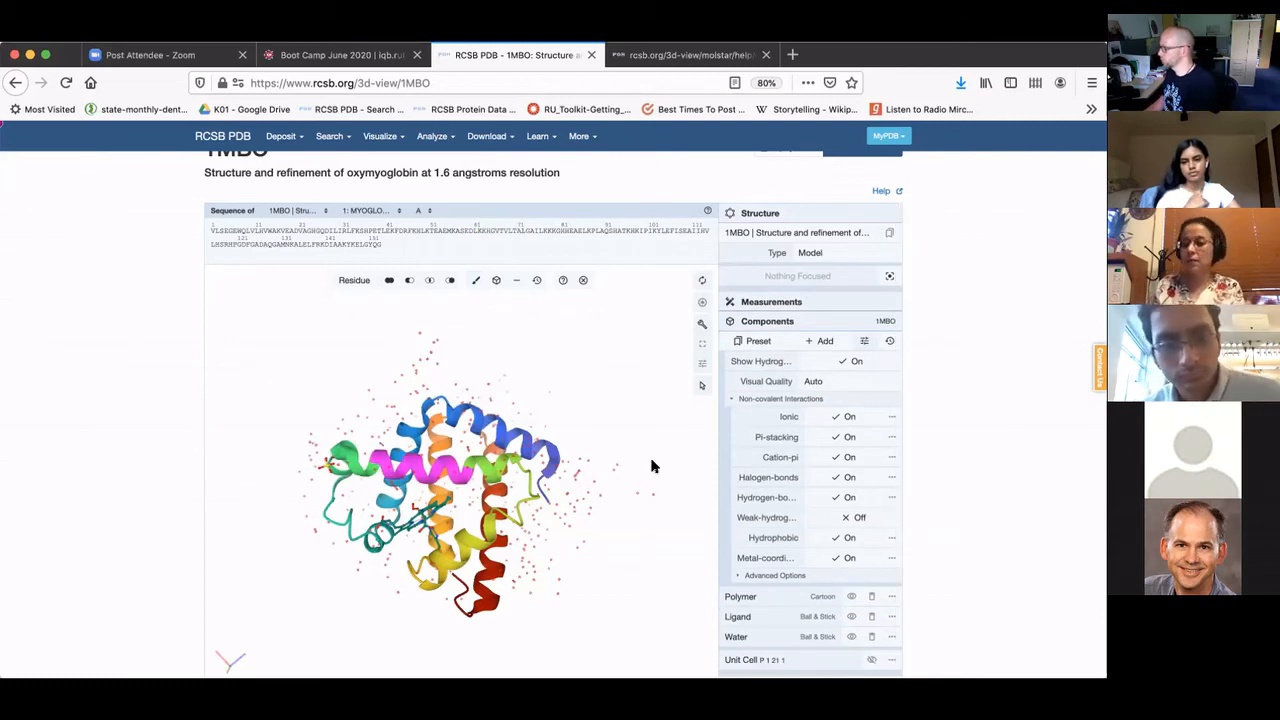
# Select residues GLN 8 and HIS 12 on the blue helix in the 3D structure.
pyautogui.moveTo(612, 528); pyautogui.dragTo(632, 560)
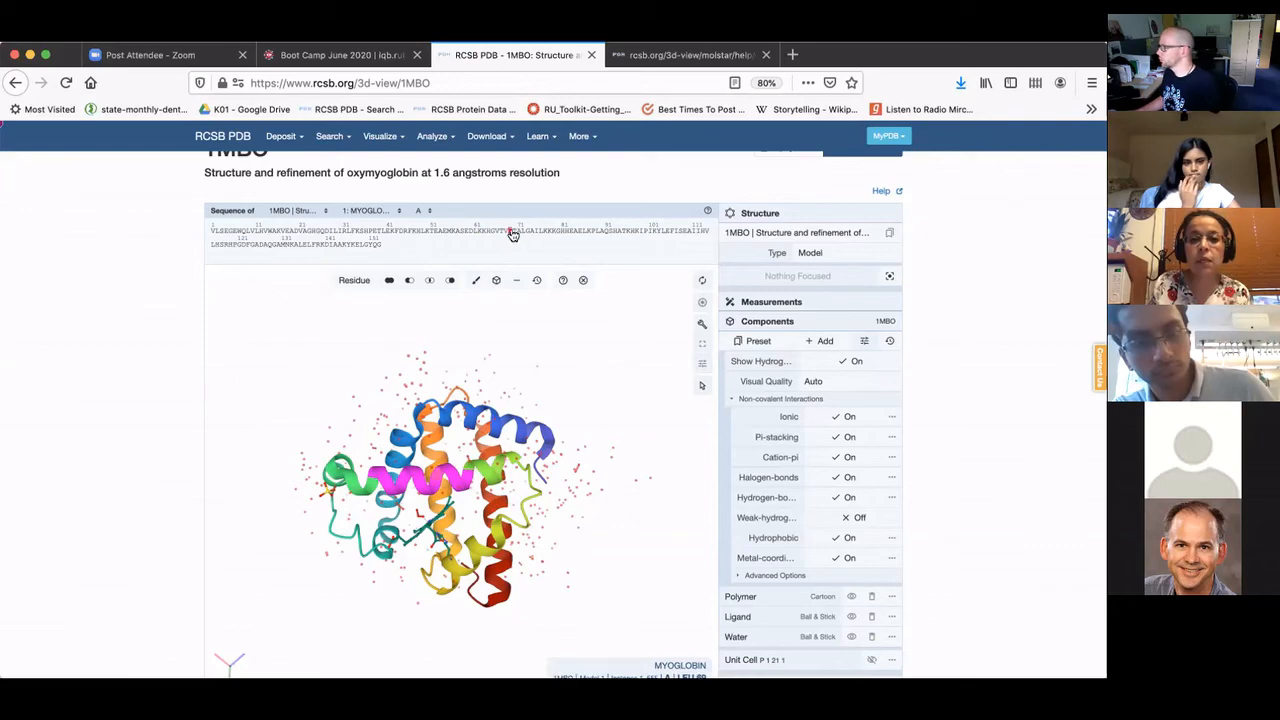
pyautogui.moveTo(556, 535); pyautogui.dragTo(534, 556)
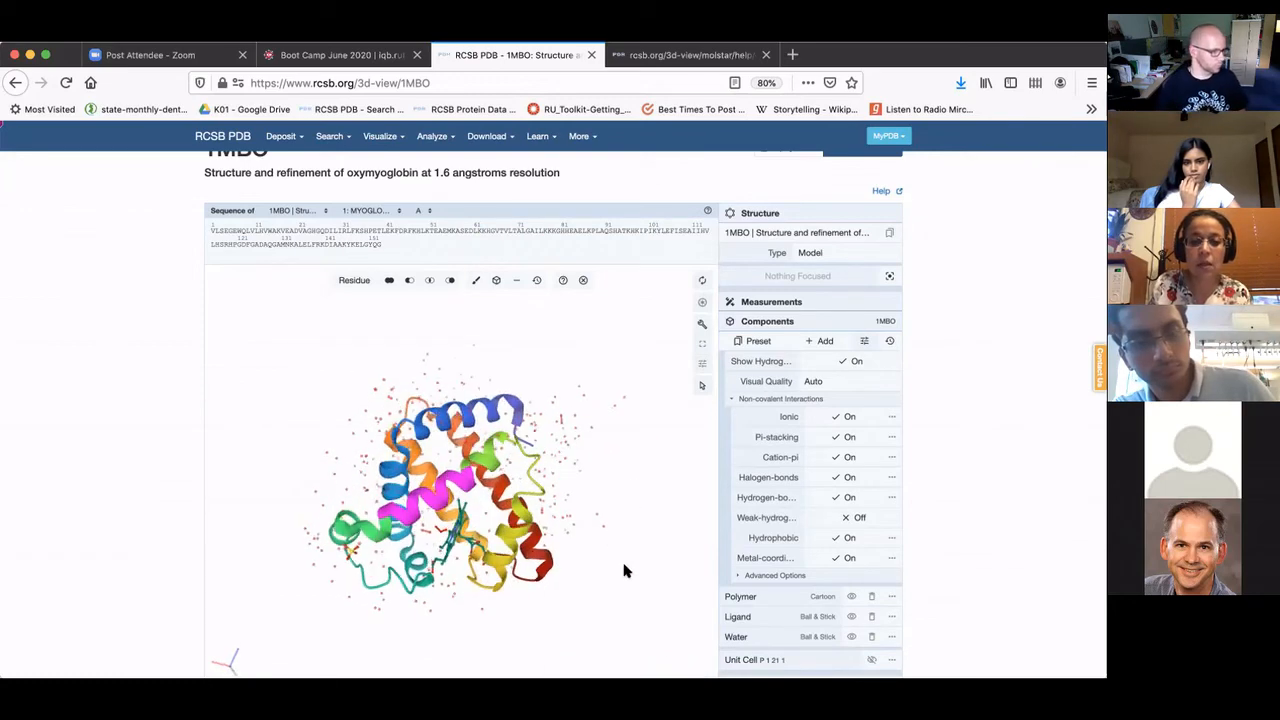
pyautogui.moveTo(540, 510); pyautogui.dragTo(526, 452)
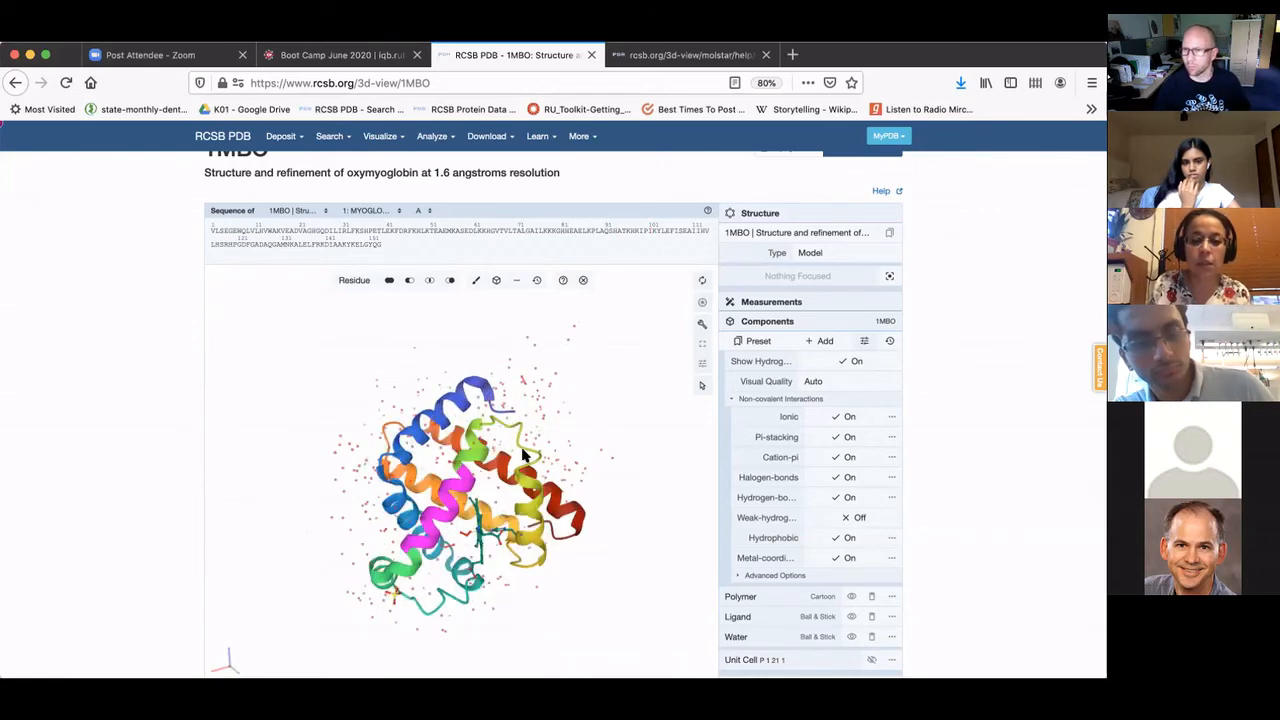
pyautogui.click(454, 400)
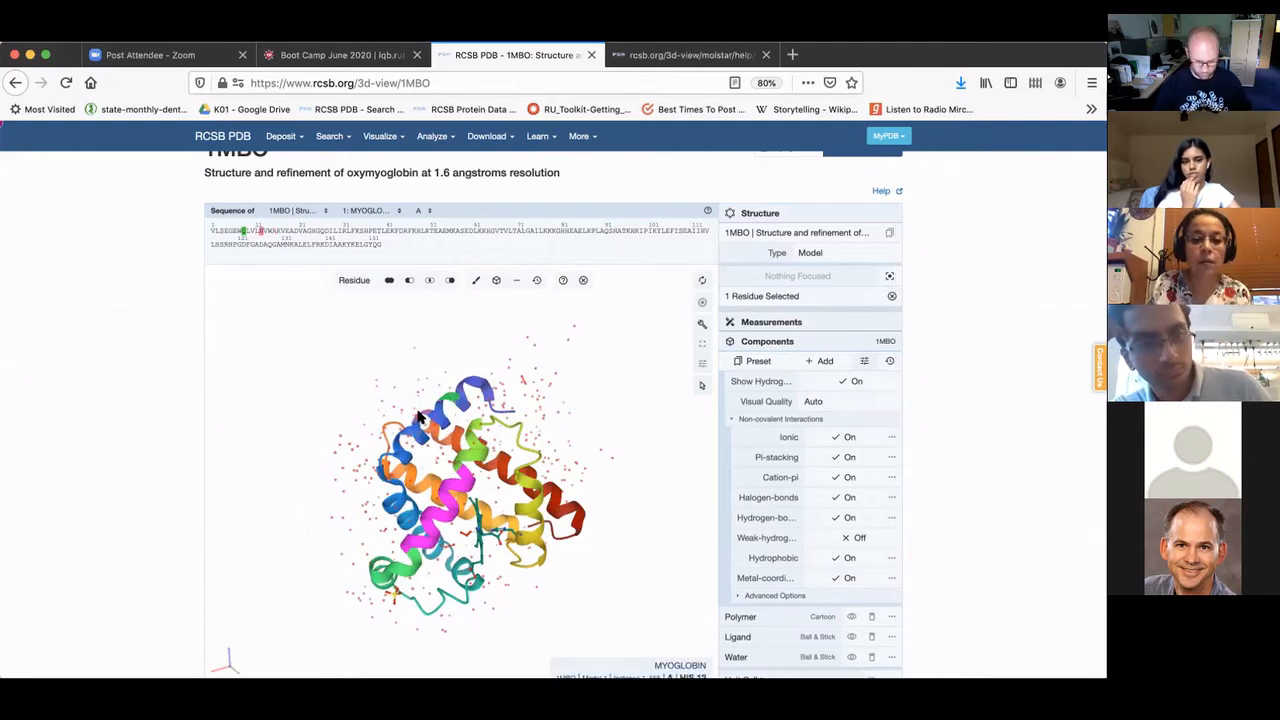
pyautogui.click(420, 416)
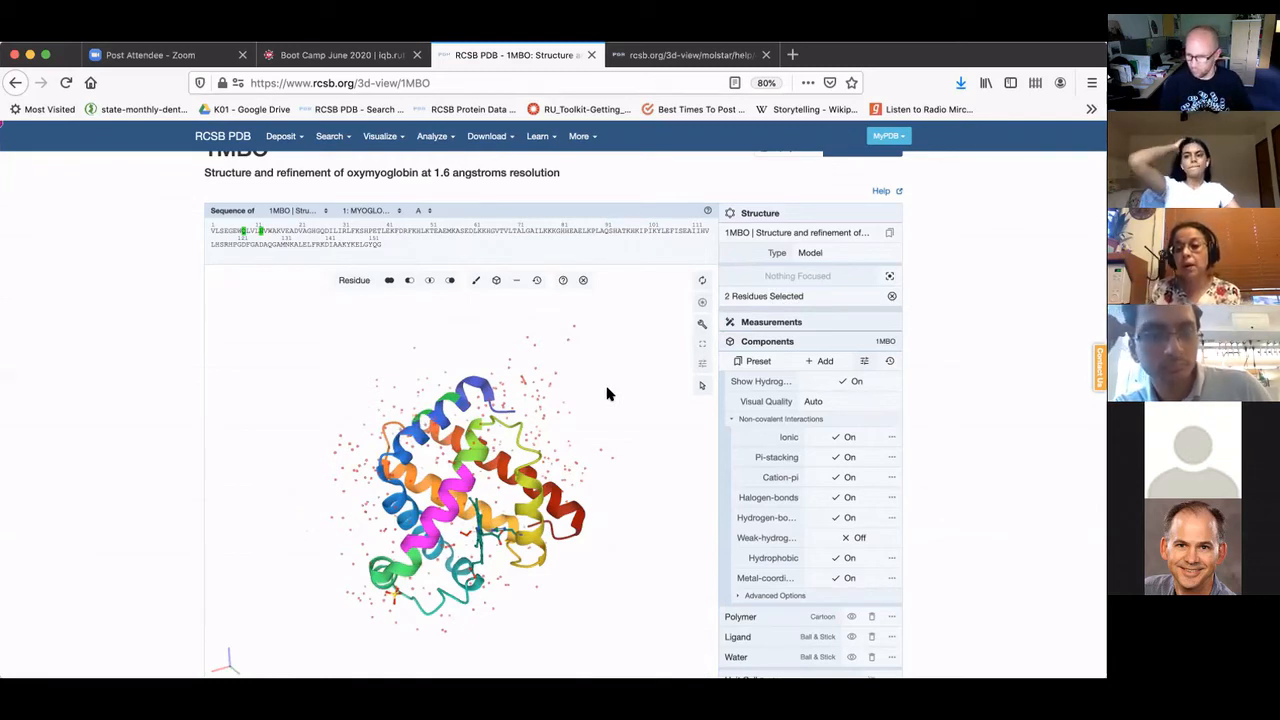
# Create a Ball & Stick component labelled "interesting" from the two selected residues and clear the selection.
pyautogui.click(782, 420)
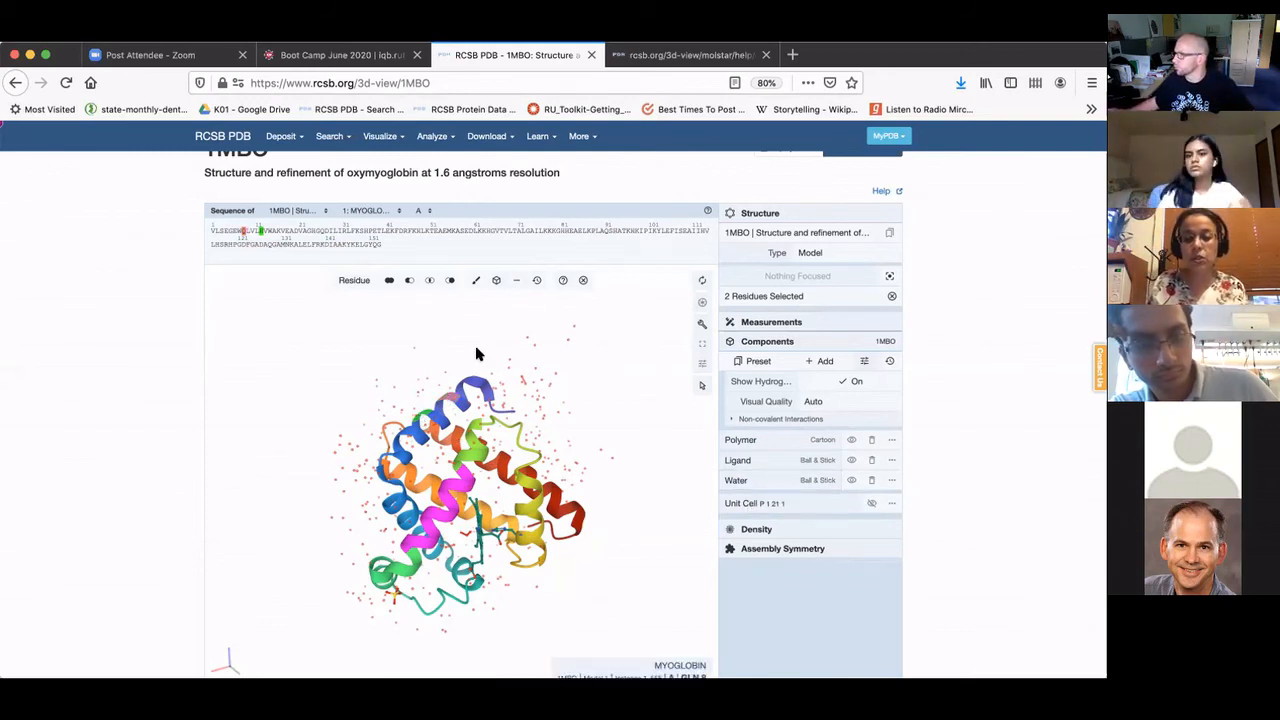
pyautogui.click(495, 281)
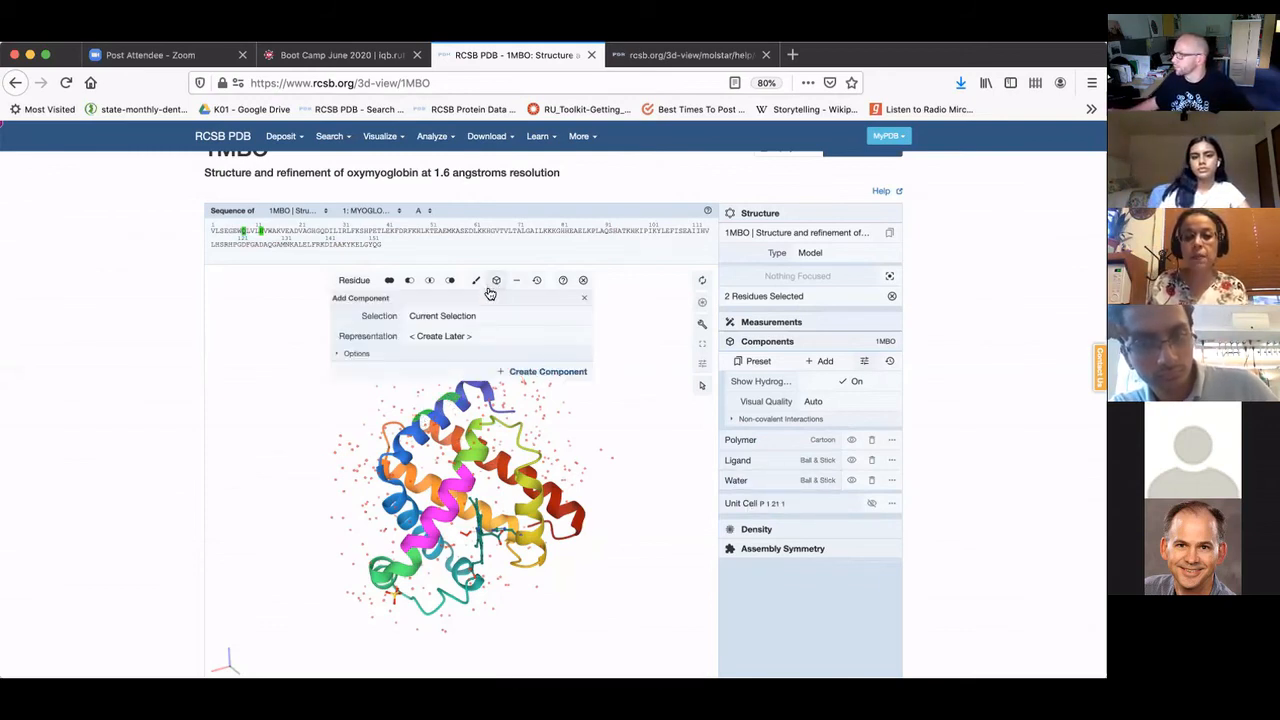
pyautogui.click(468, 337)
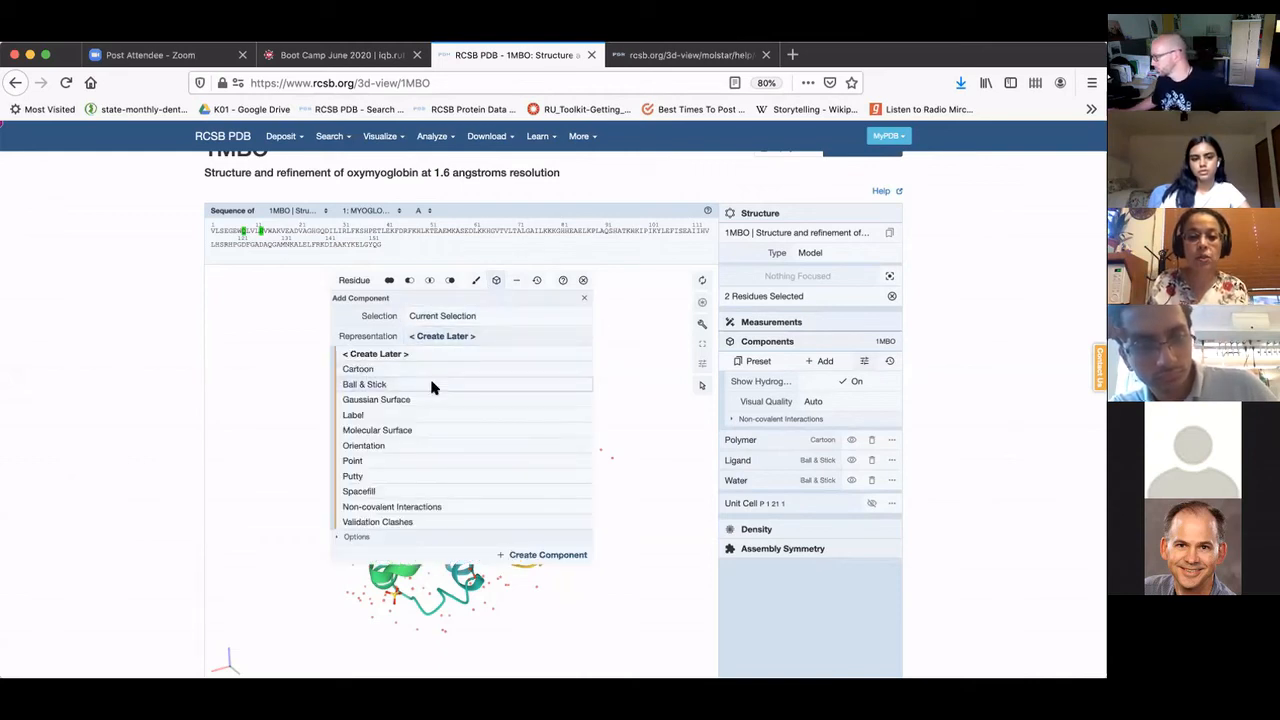
pyautogui.click(432, 385)
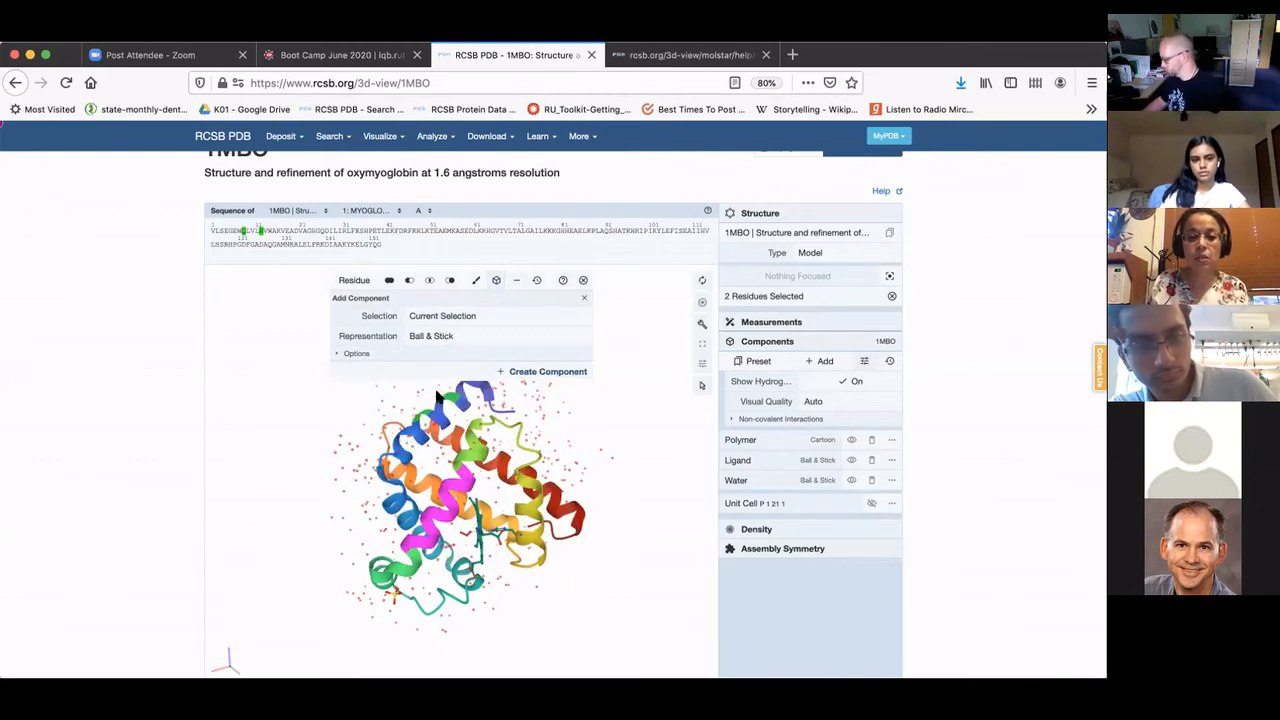
pyautogui.click(370, 357)
pyautogui.click(462, 373)
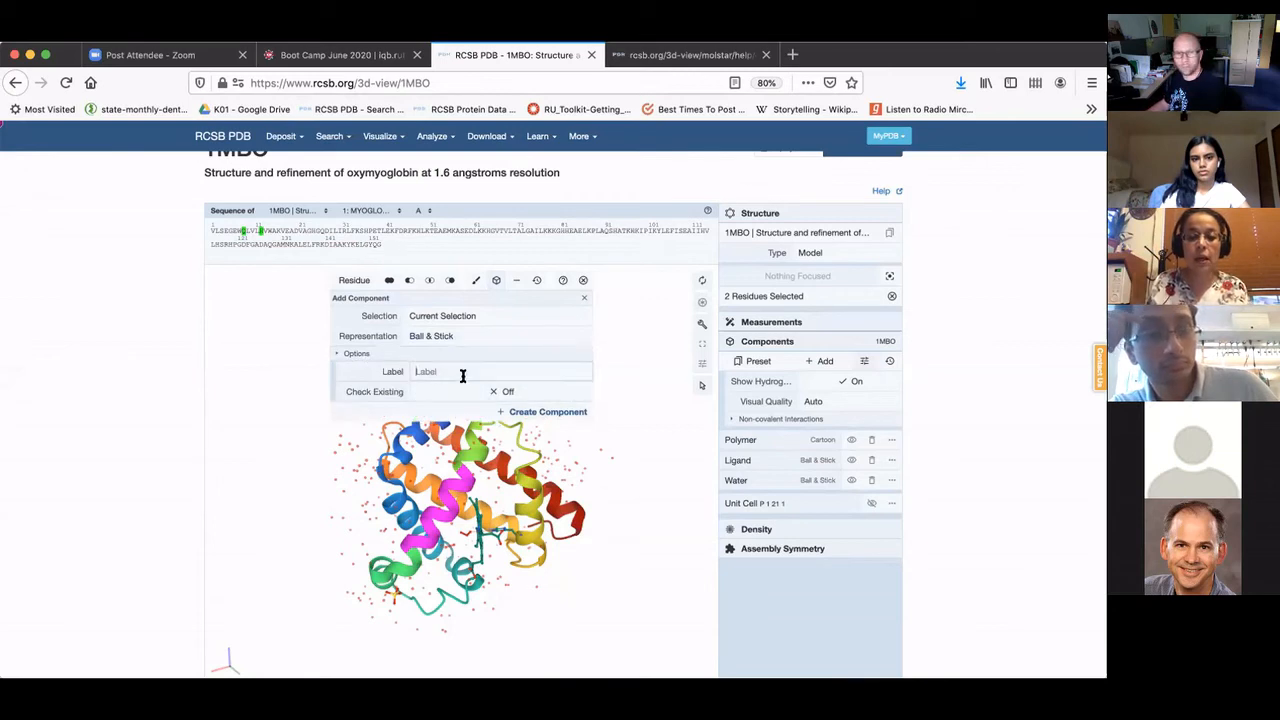
pyautogui.write('interesting')
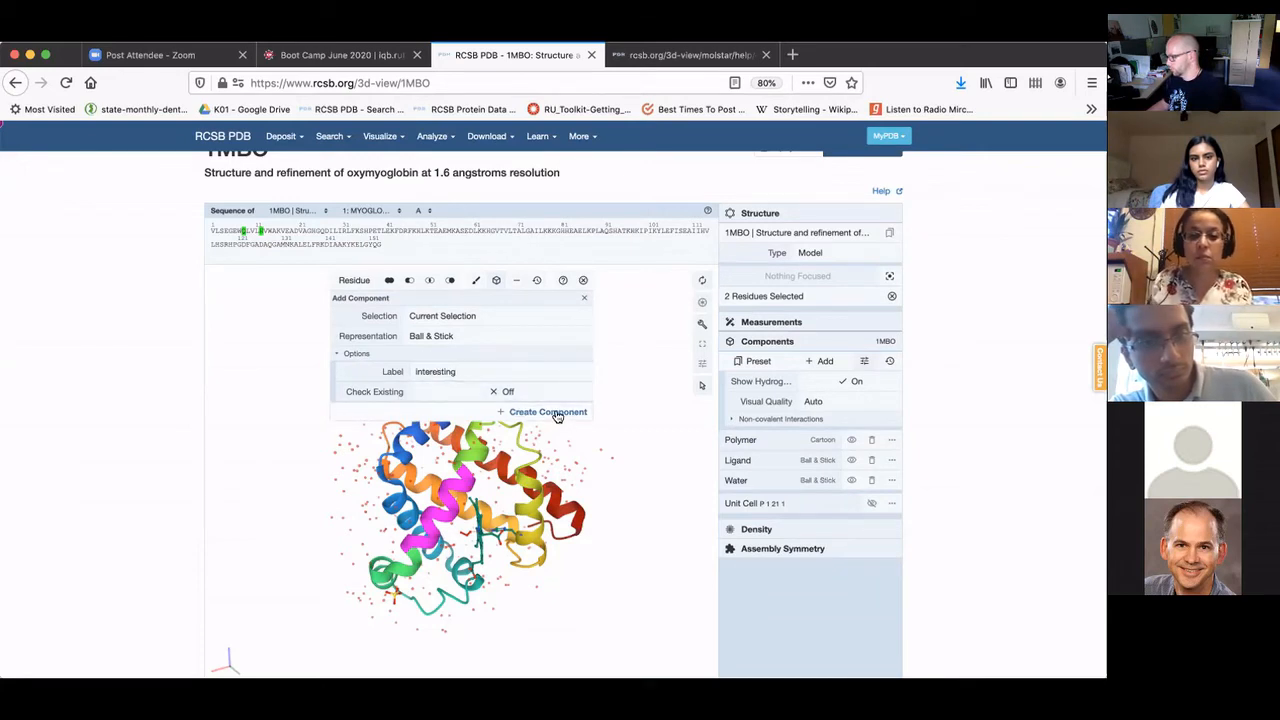
pyautogui.click(555, 413)
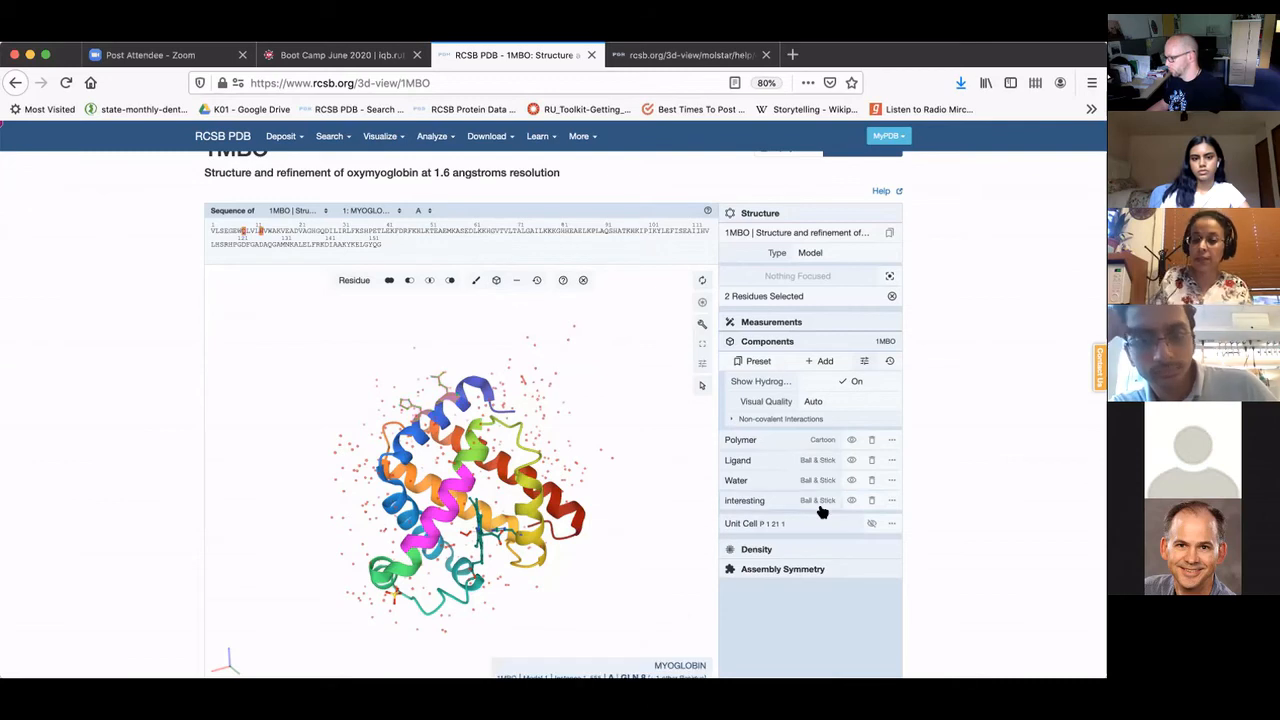
pyautogui.click(606, 411)
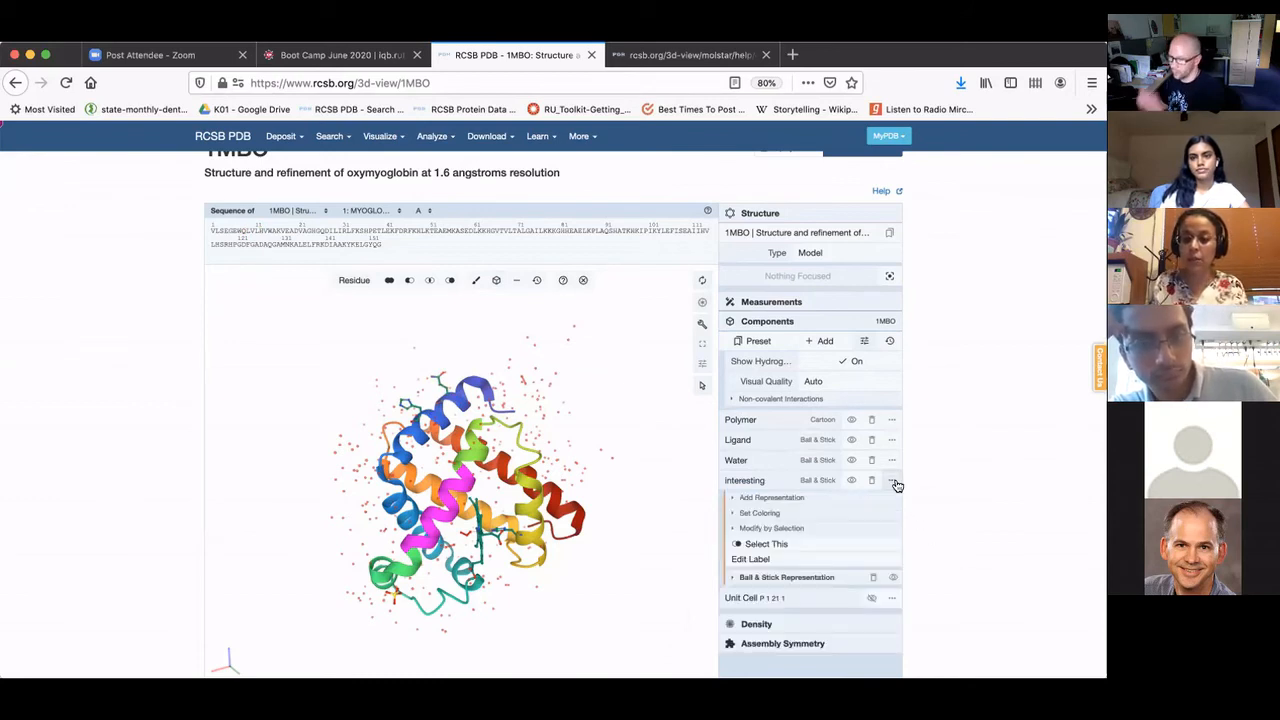
# Add a Molecular Surface representation to the "interesting" component, inspect it, and delete that representation.
pyautogui.click(784, 499)
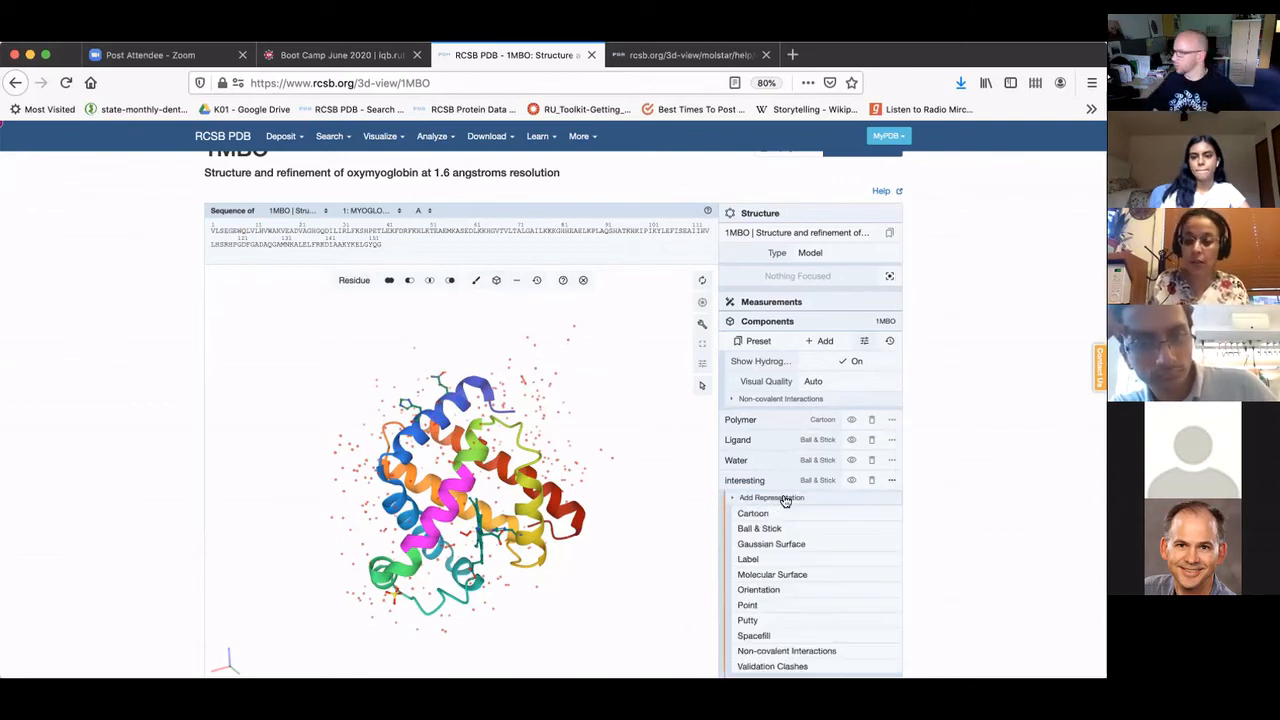
pyautogui.click(772, 574)
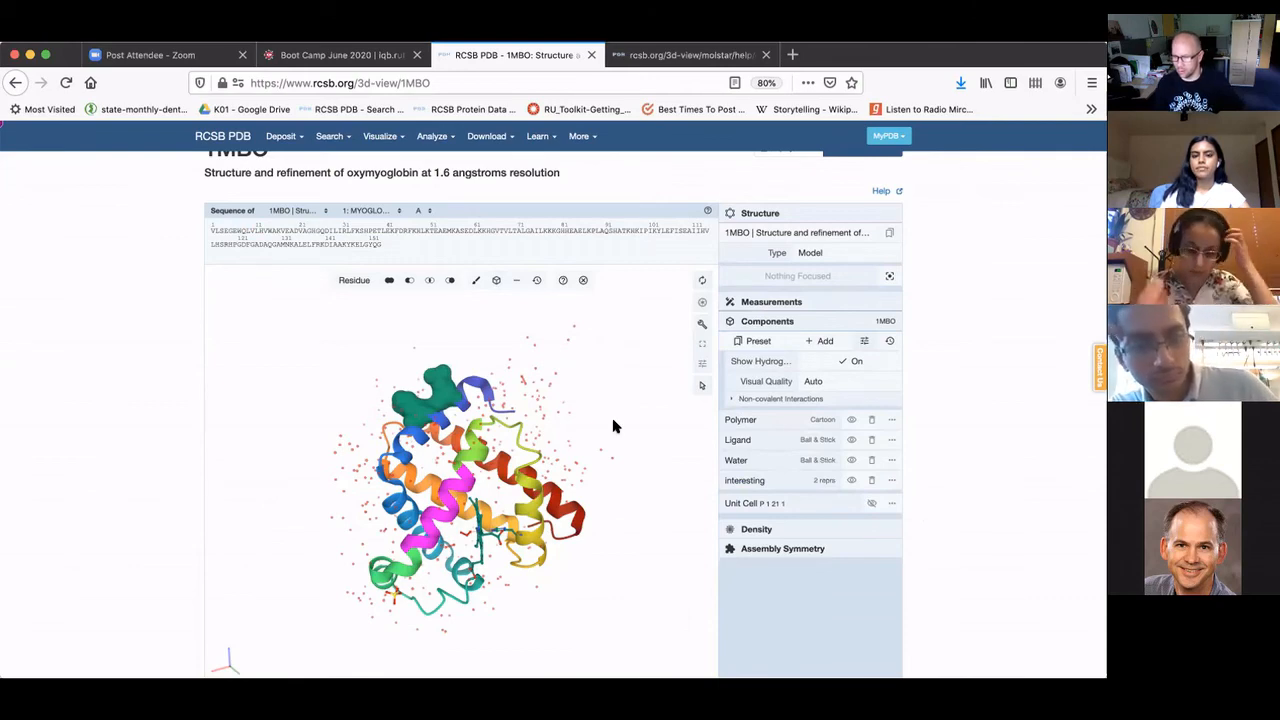
pyautogui.moveTo(623, 434); pyautogui.dragTo(643, 540)
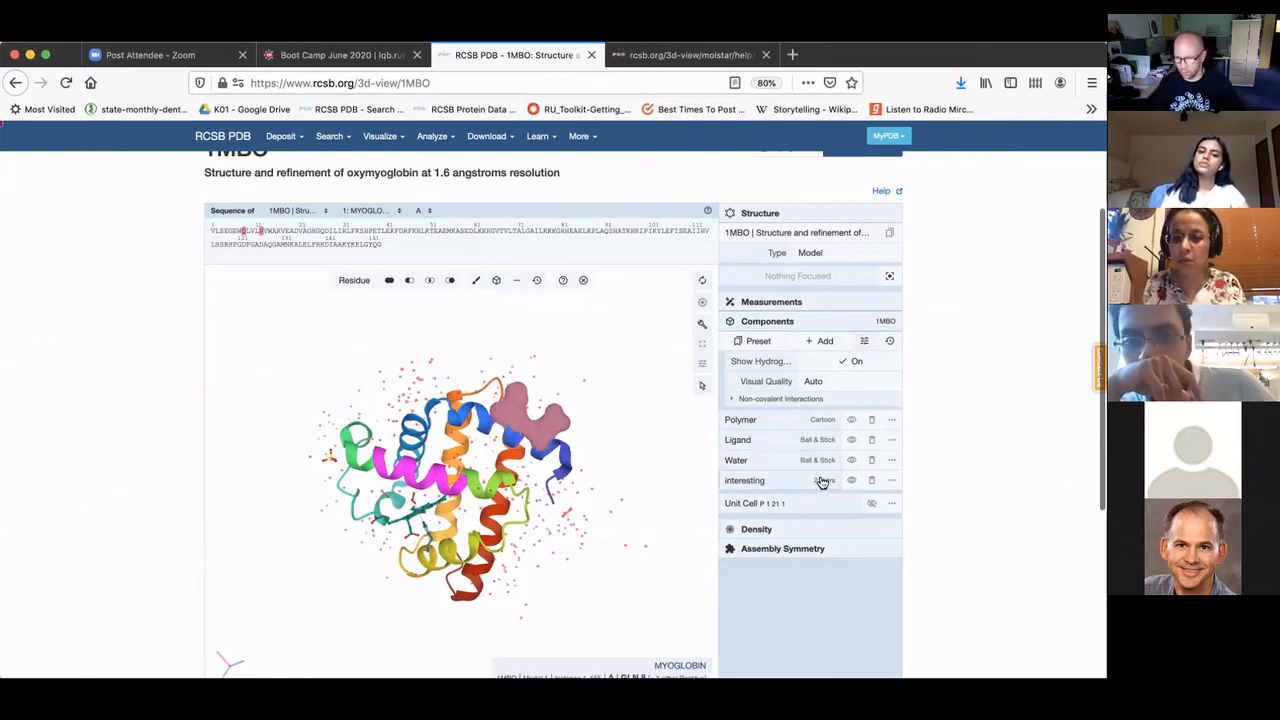
pyautogui.click(891, 481)
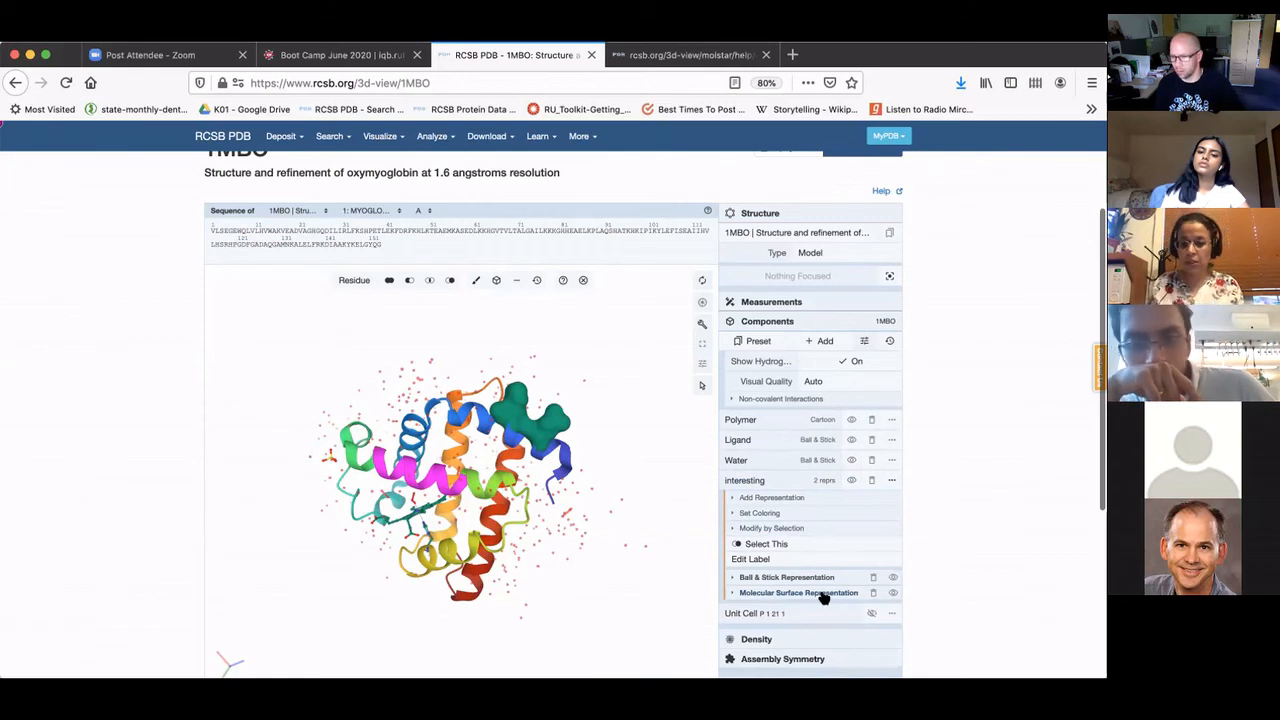
pyautogui.click(871, 593)
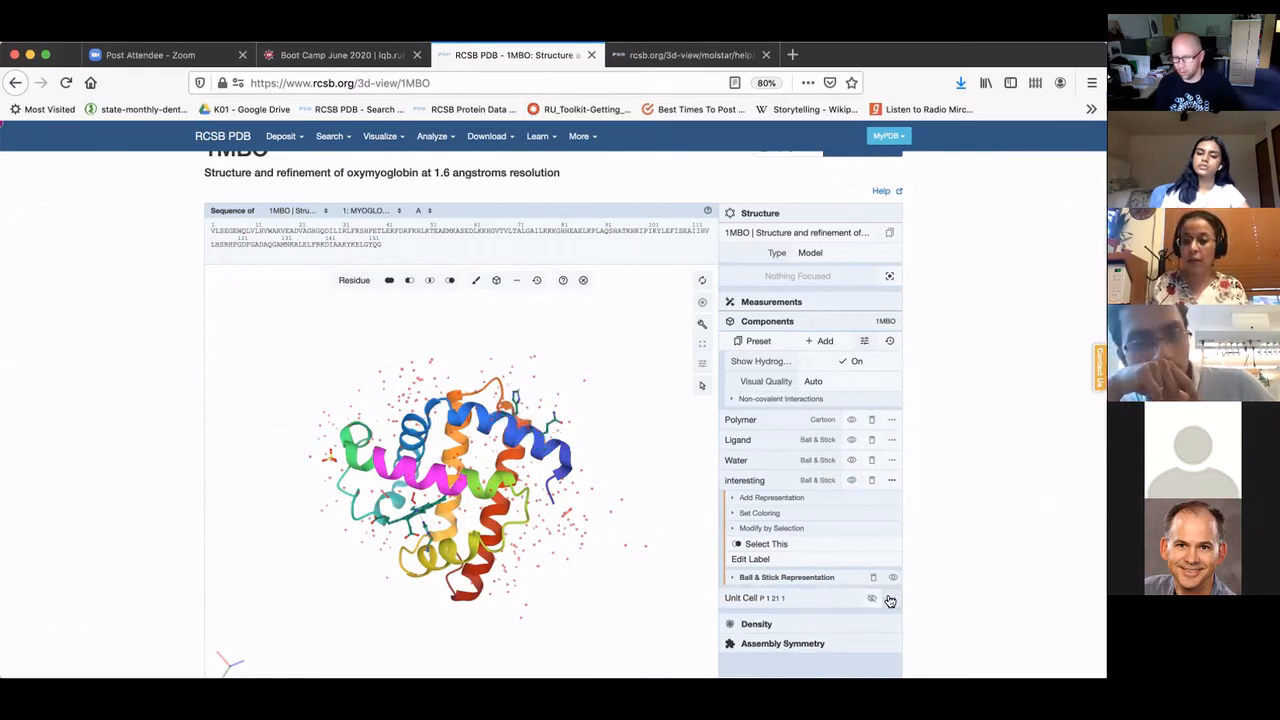
# Set the picking level to Atom/Coarse Element and select atom CE1 of HIS 12 and atom NE2 of GLN 8.
pyautogui.moveTo(586, 414); pyautogui.dragTo(617, 386)
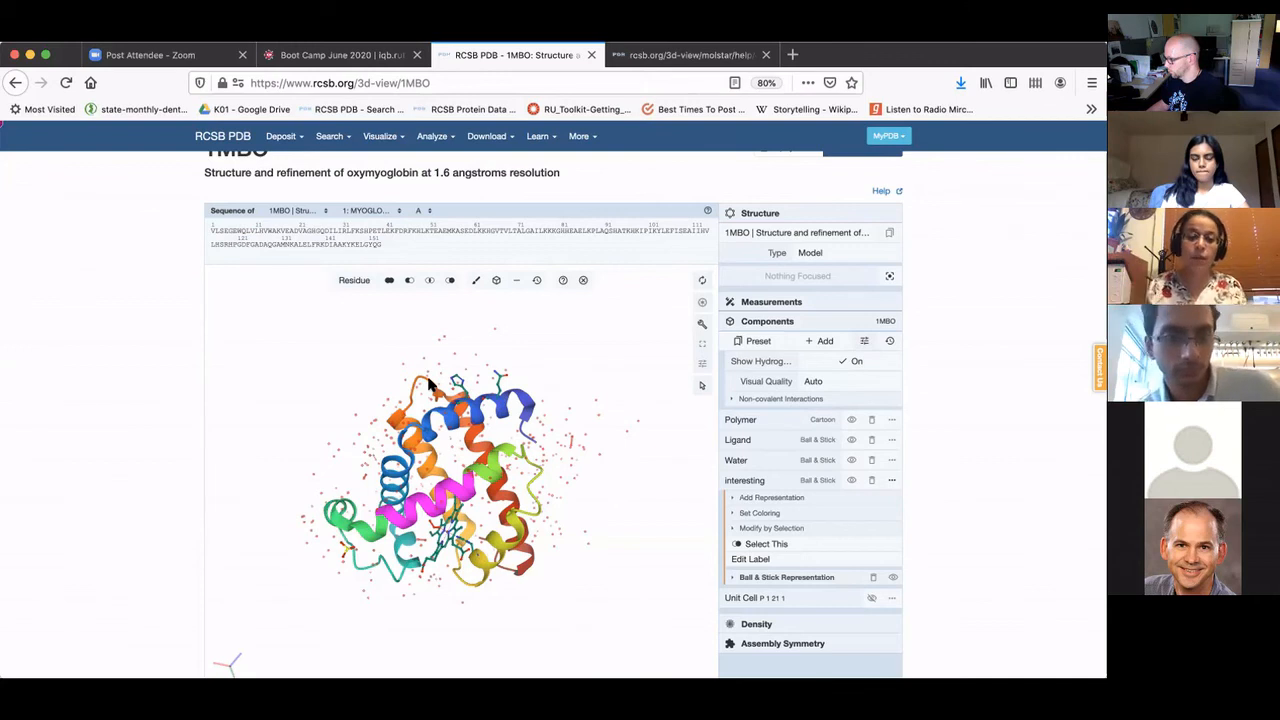
pyautogui.click(354, 280)
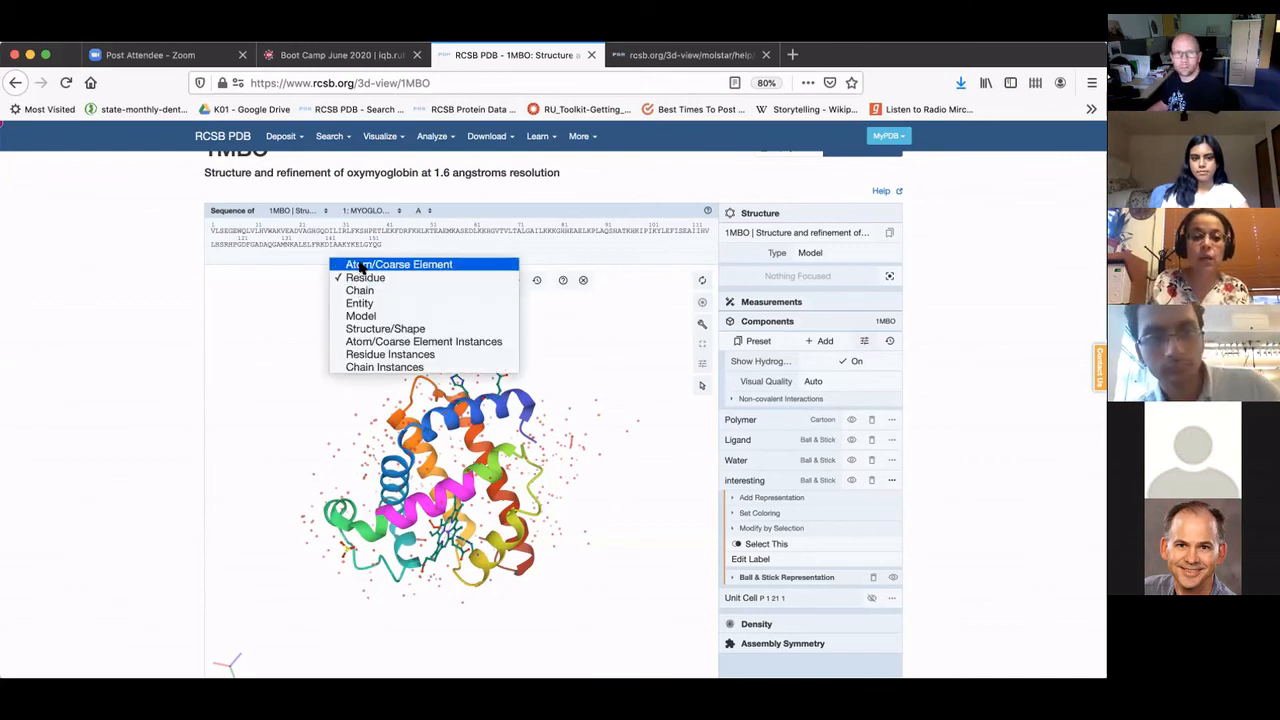
pyautogui.click(362, 266)
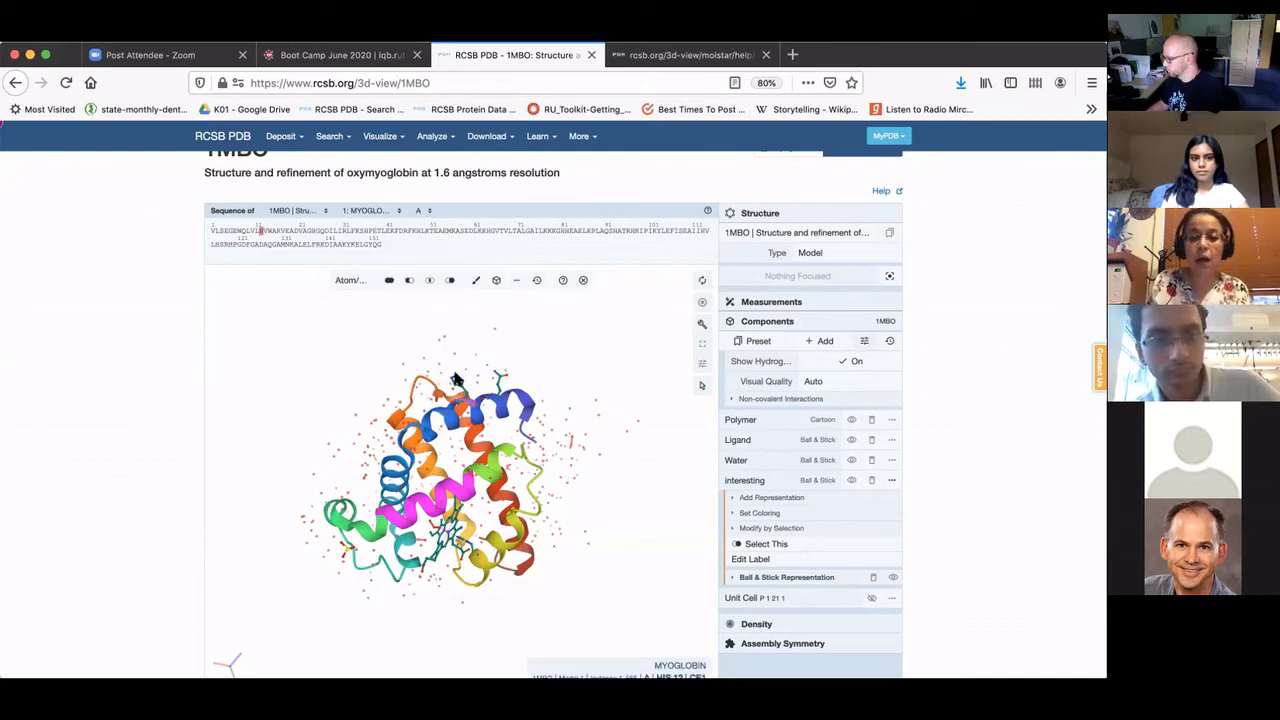
pyautogui.click(455, 380)
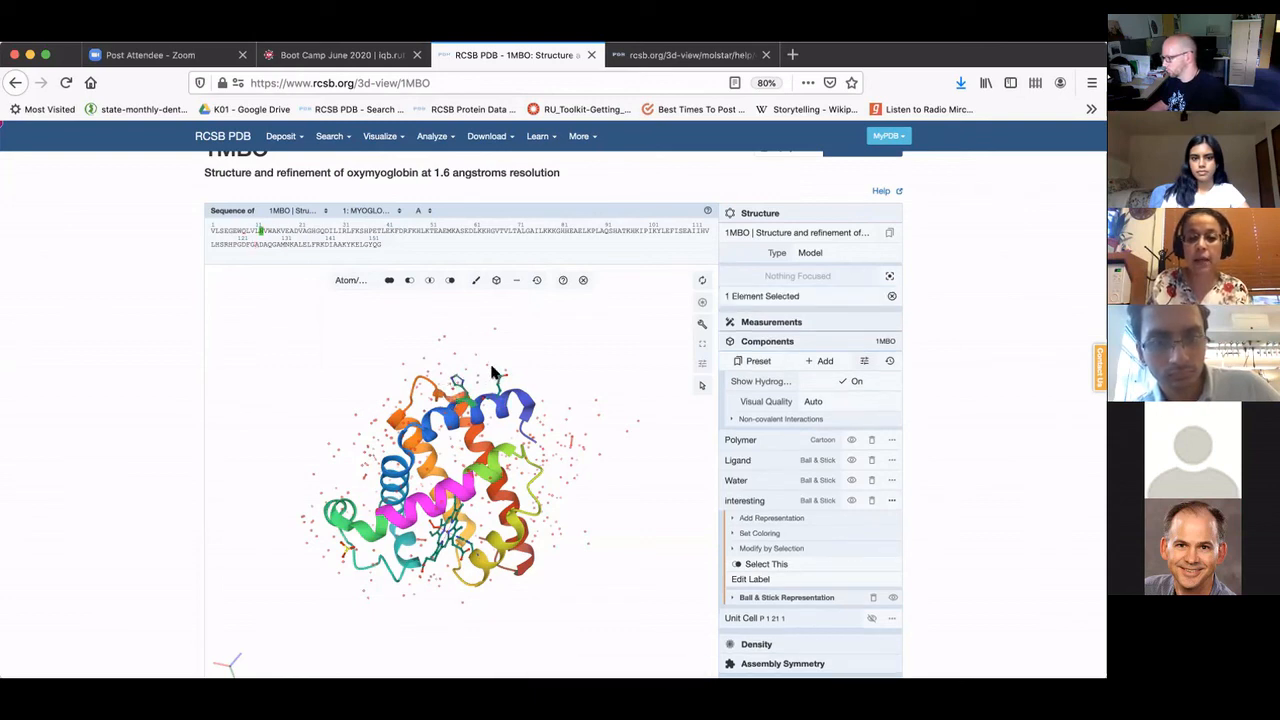
pyautogui.click(493, 374)
pyautogui.click(493, 374)
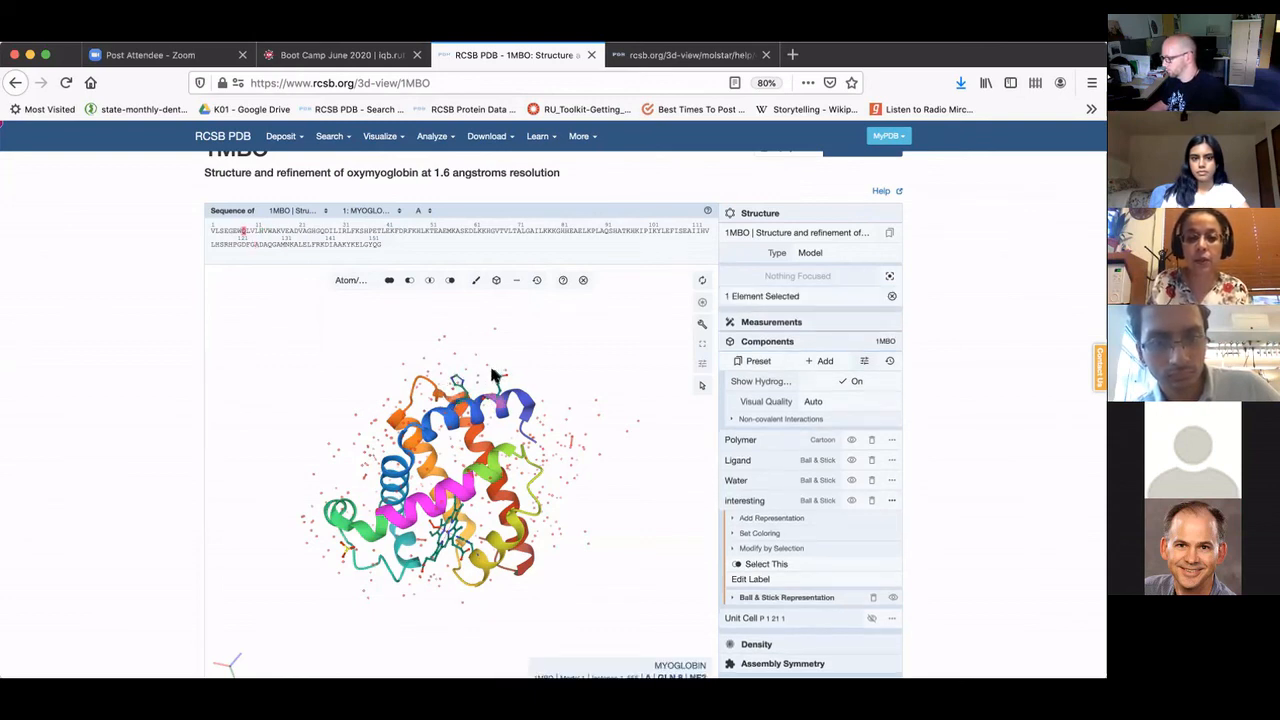
pyautogui.click(458, 385)
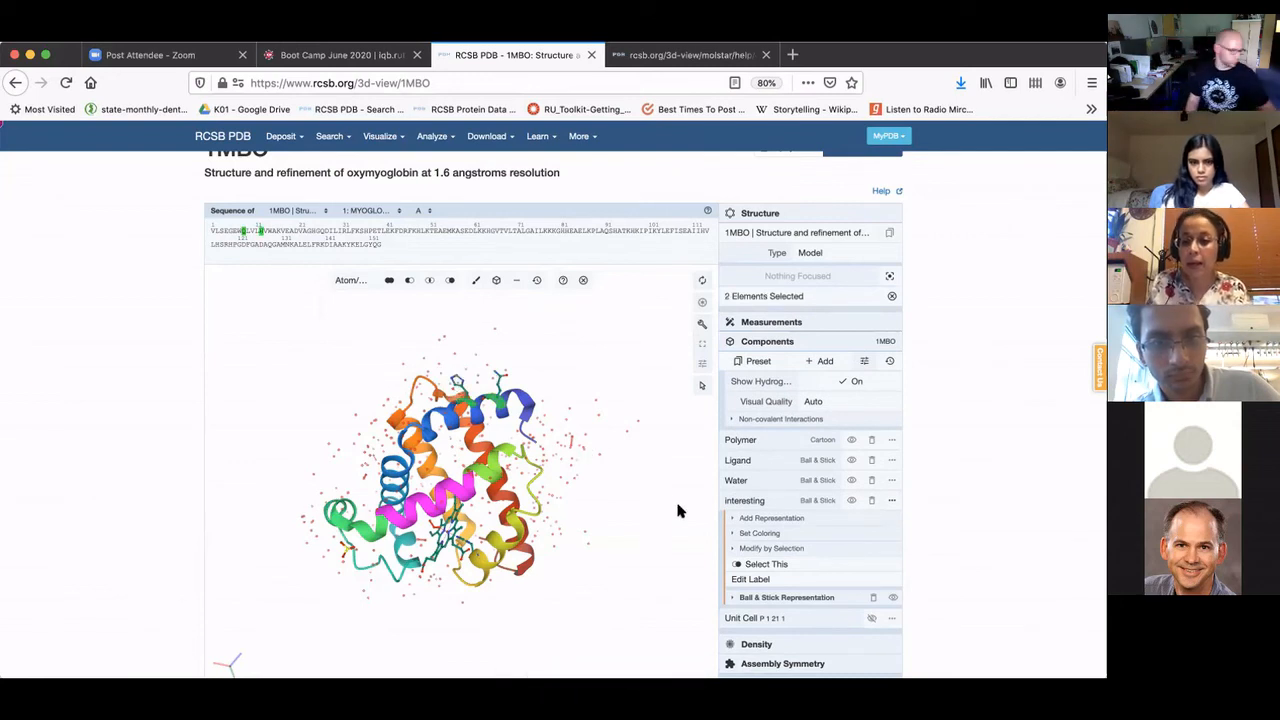
# Add a distance measurement between the two selected atoms, clear the selection, and inspect the measurement line.
pyautogui.click(745, 323)
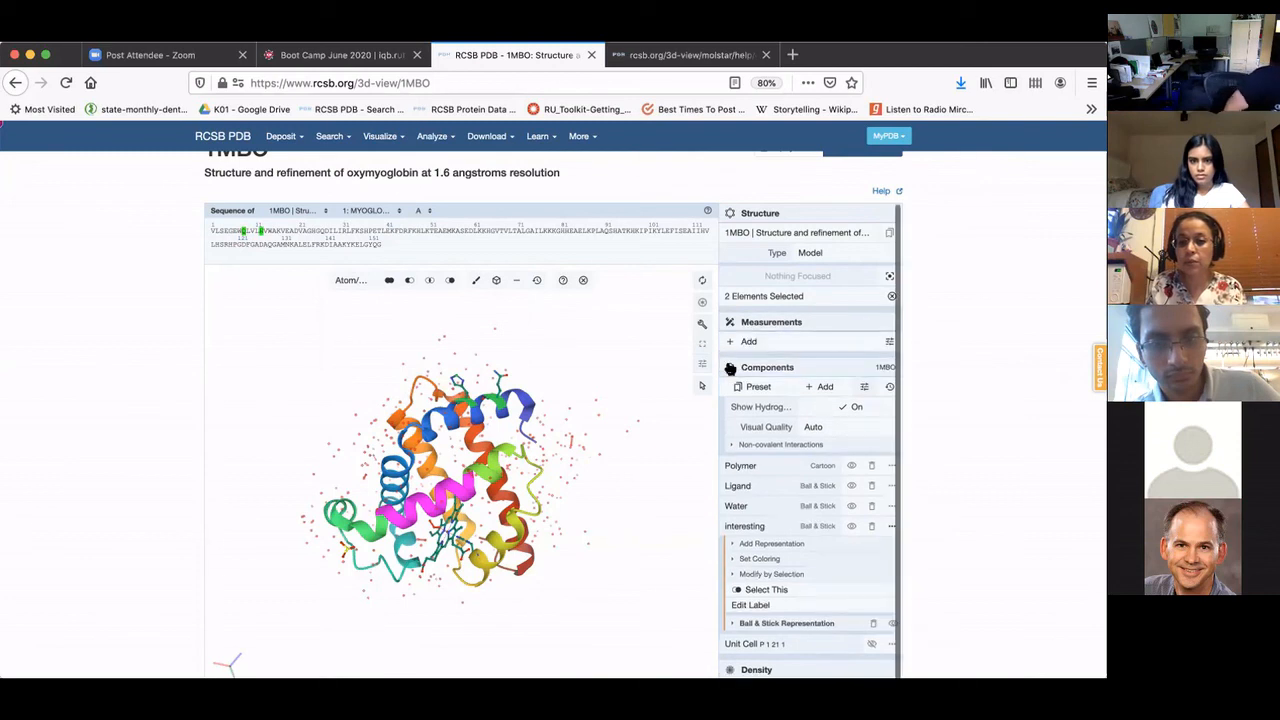
pyautogui.click(750, 343)
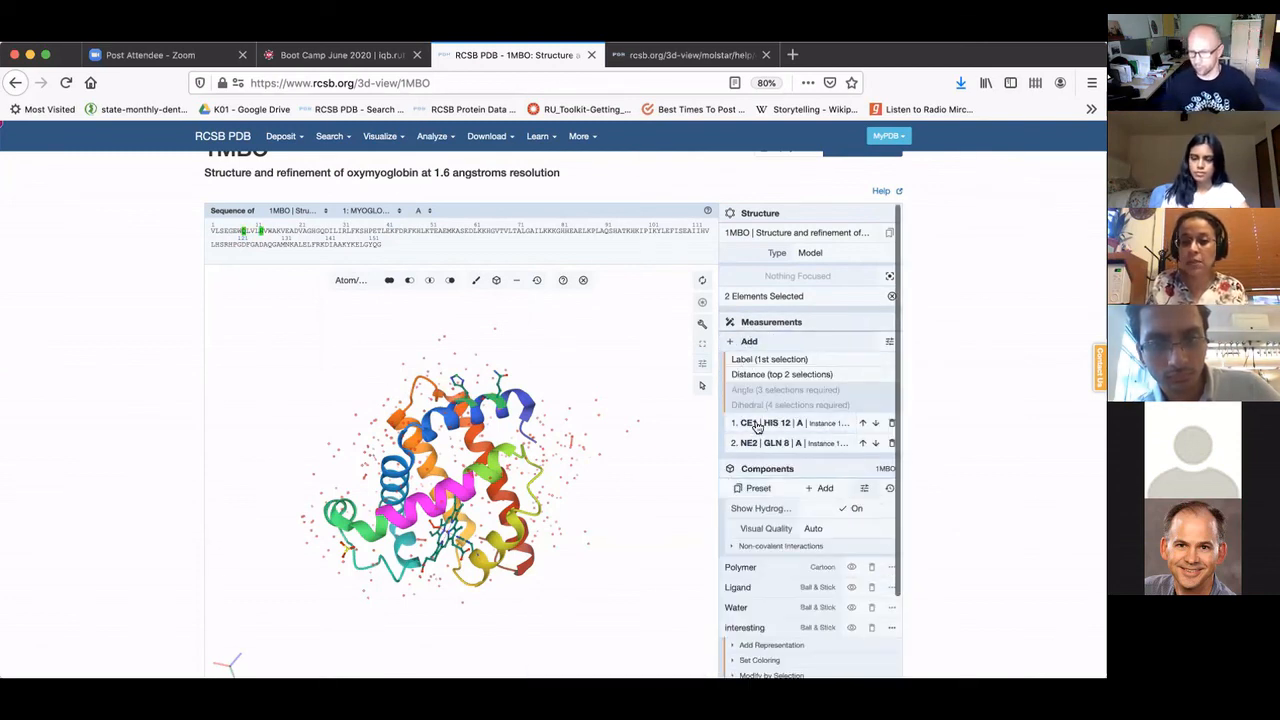
pyautogui.click(764, 375)
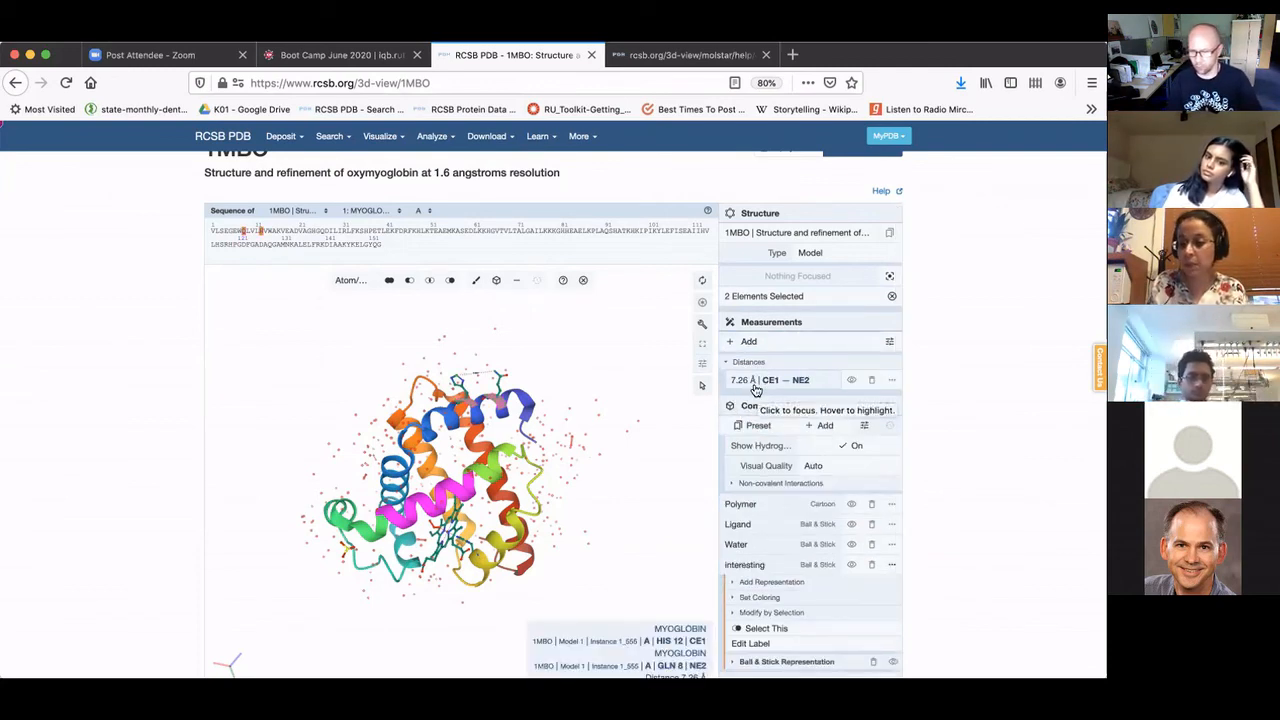
pyautogui.moveTo(606, 357); pyautogui.dragTo(577, 352)
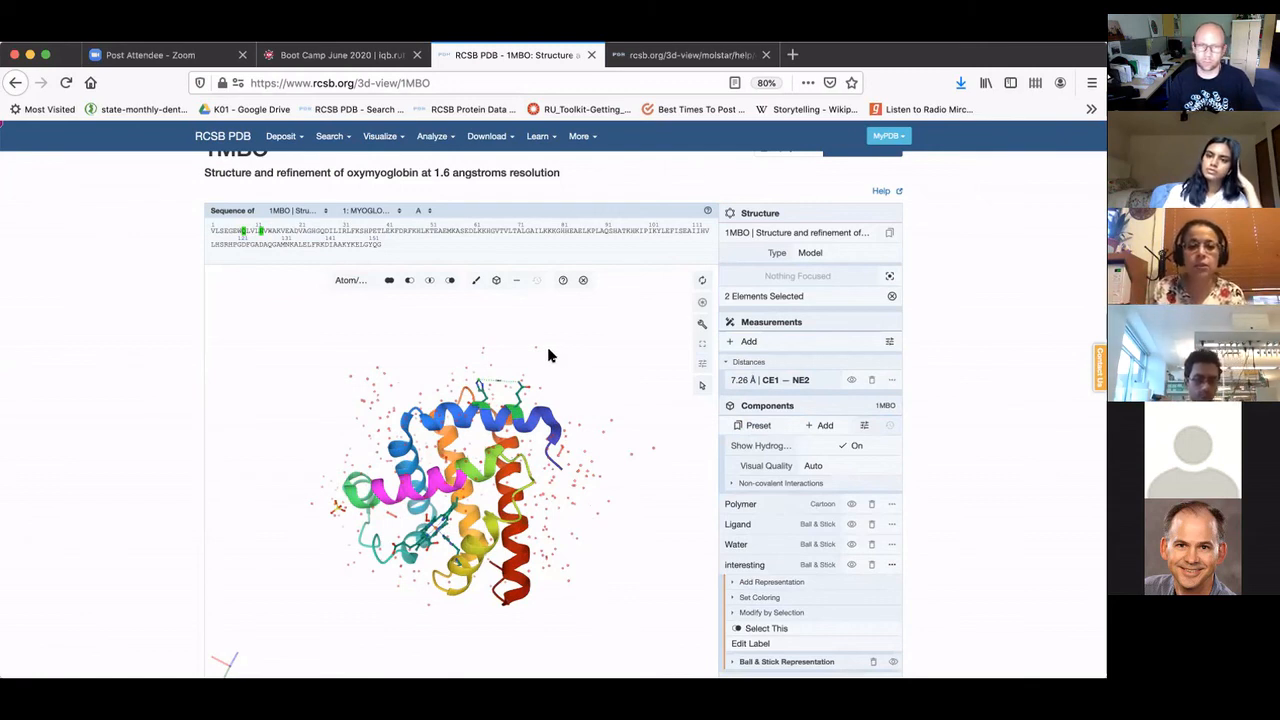
pyautogui.click(548, 349)
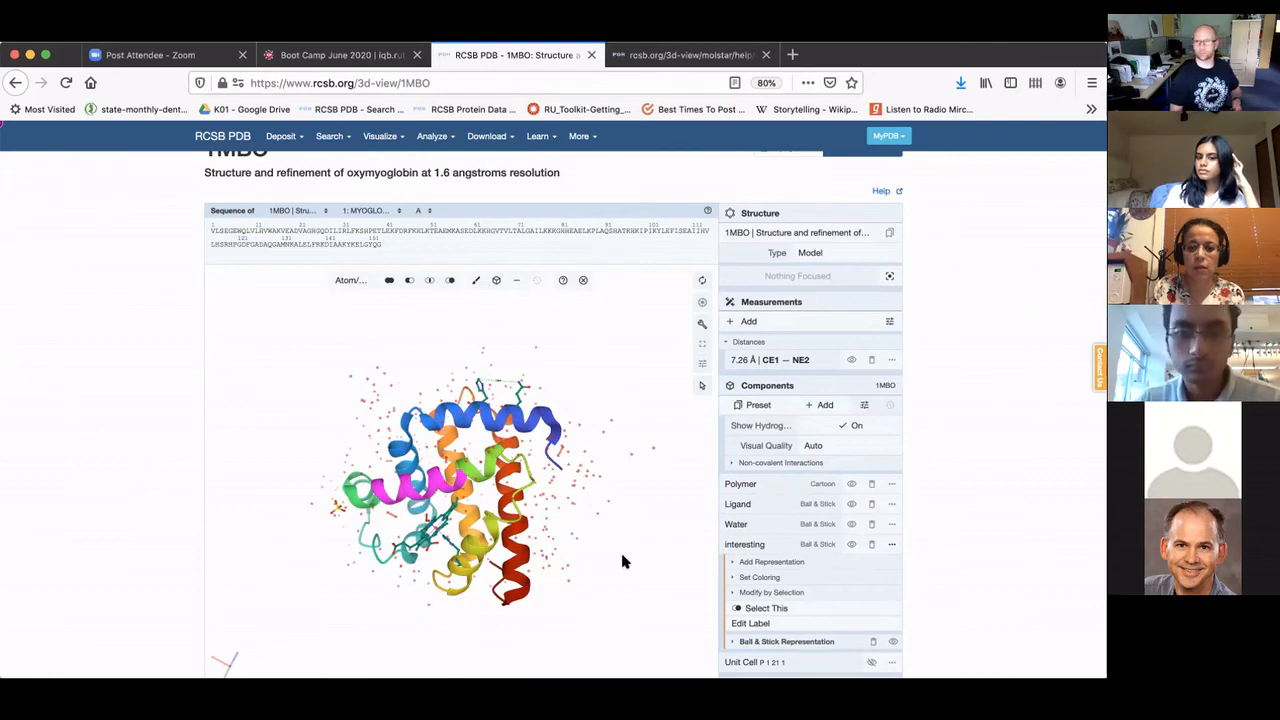
pyautogui.scroll(5, 622, 561)
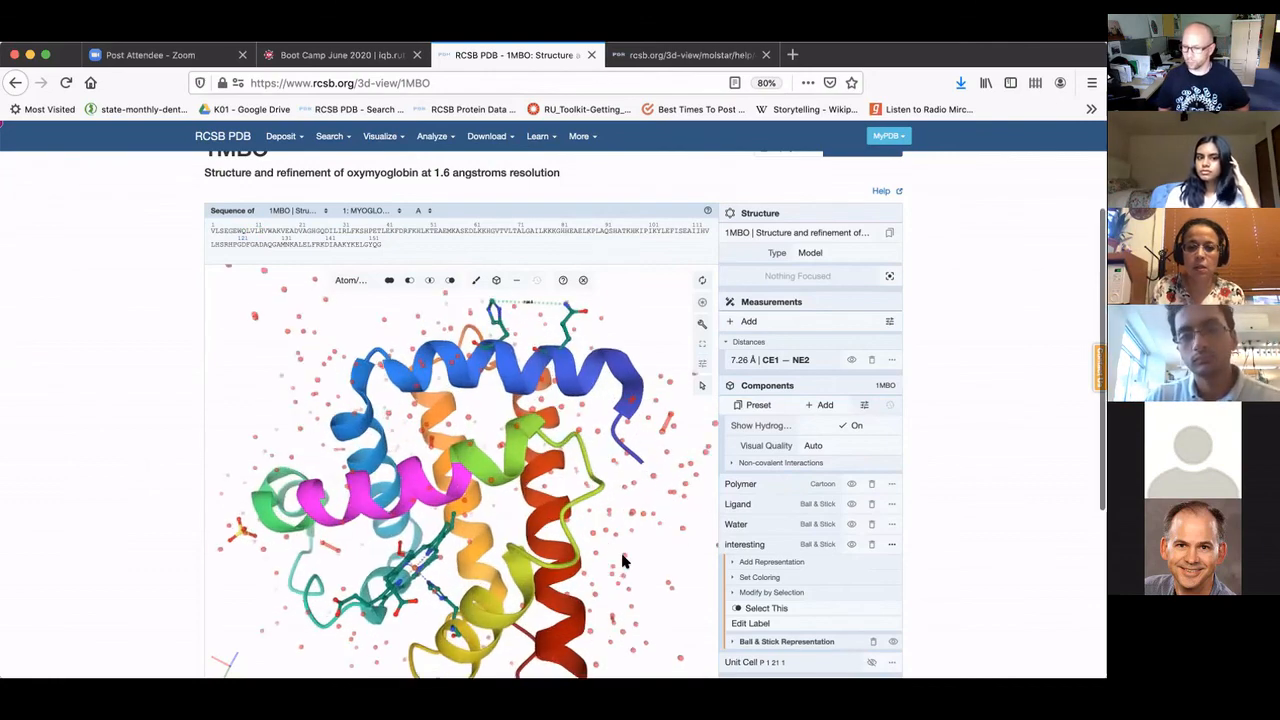
# Switch from the 3D viewer to the Rutgers IQB Boot Camp June 2020 site and load its home page.
pyautogui.scroll(-2, 622, 561)
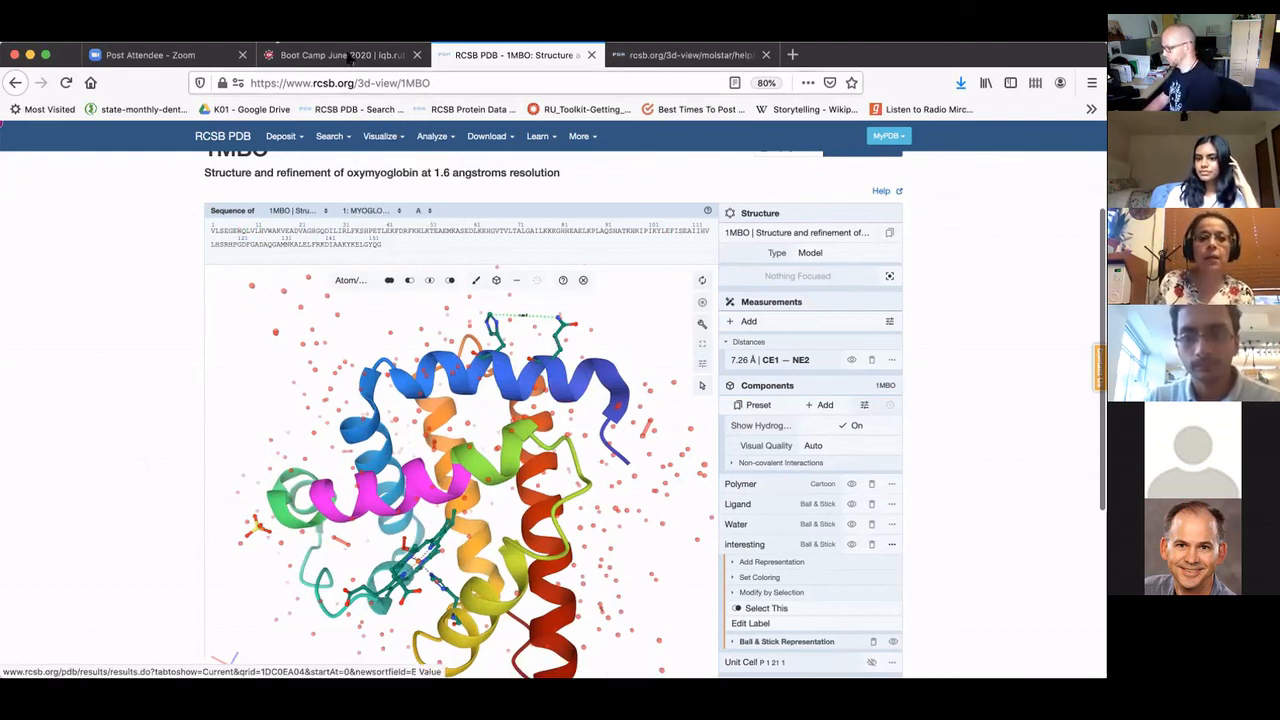
pyautogui.click(342, 56)
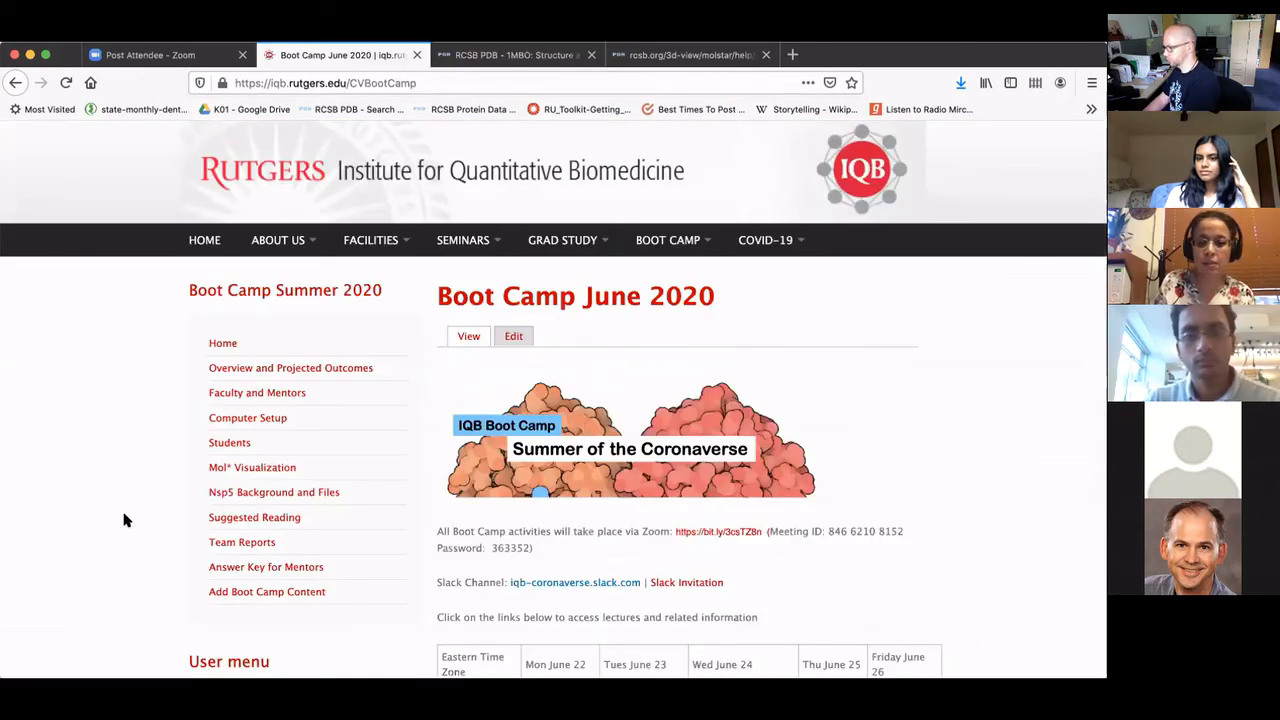
pyautogui.click(222, 344)
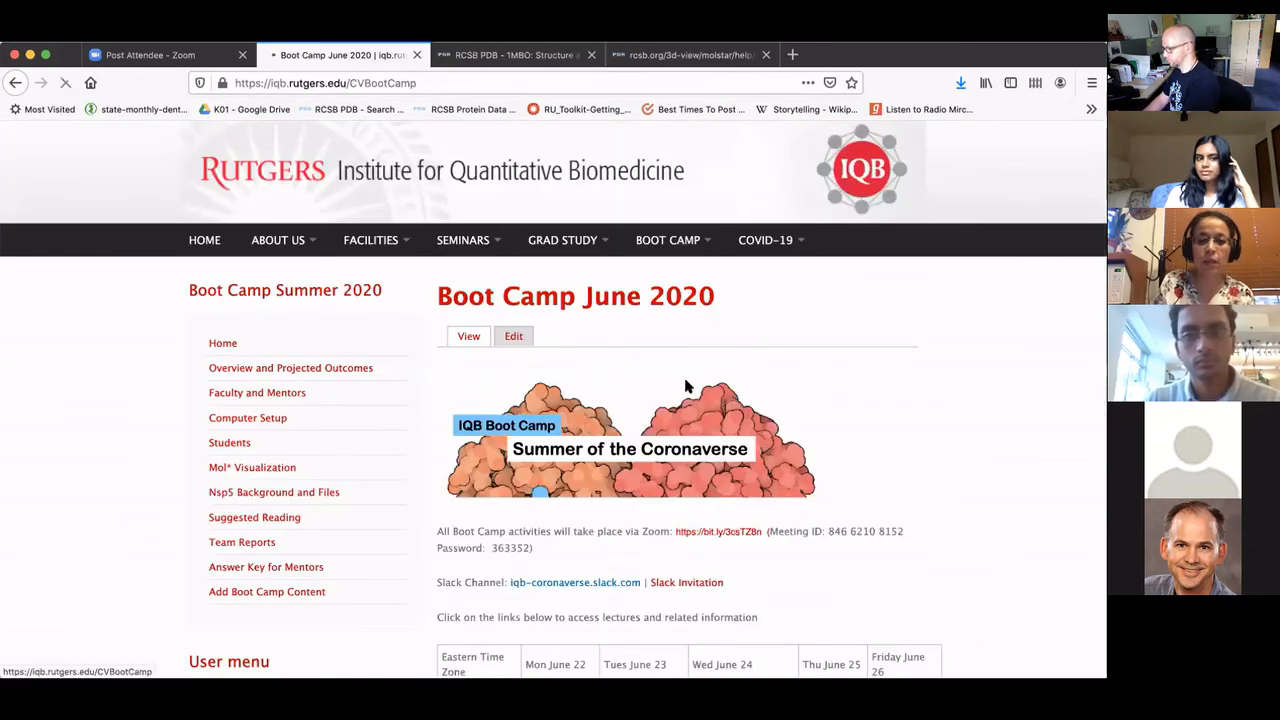
# Open the Monday June 22 lecture "Protein Structure Visualization and Analysis (Using the RCSB PDB Mol* Tool)" from the schedule and view its exercise and file links.
pyautogui.scroll(-3, 514, 556)
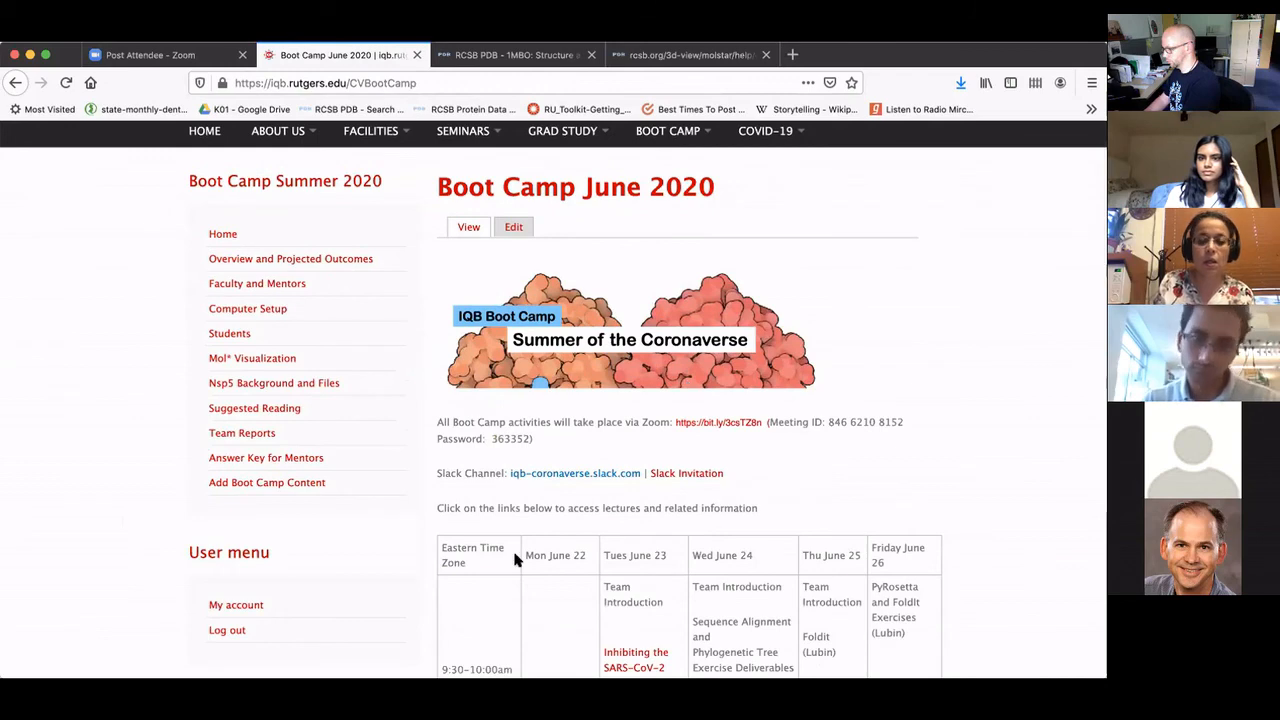
pyautogui.scroll(-10, 514, 560)
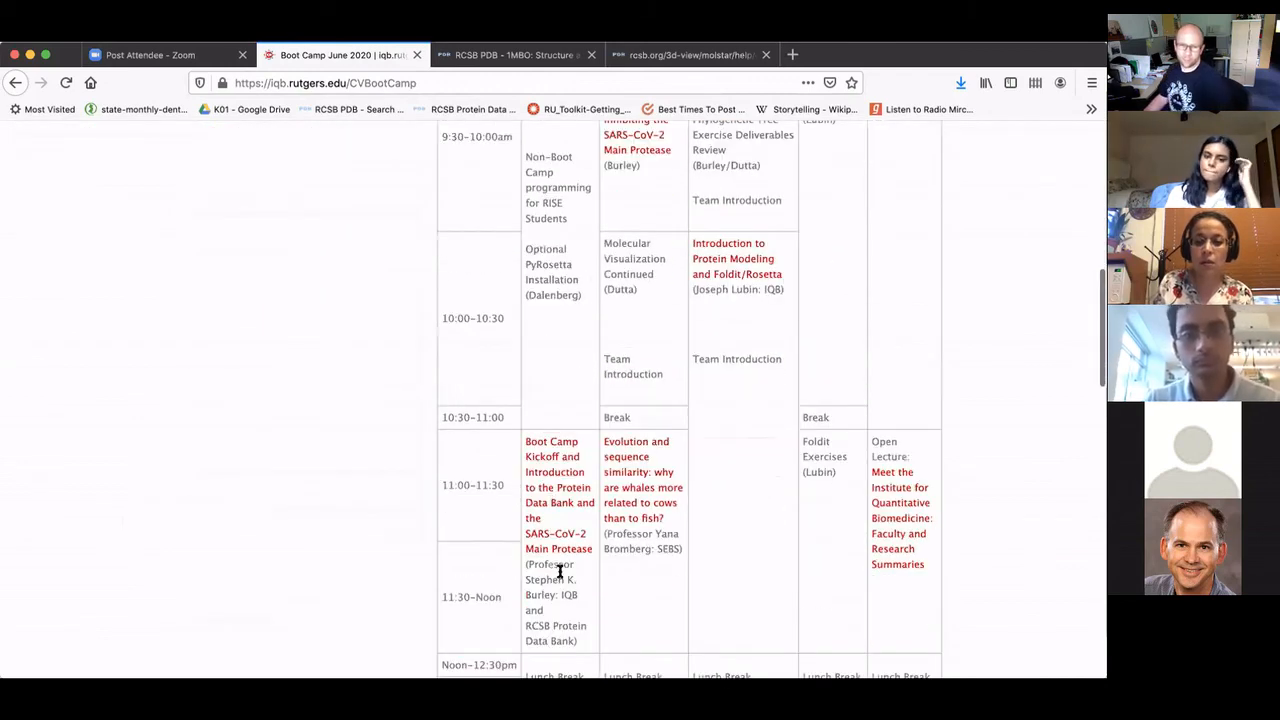
pyautogui.scroll(-4, 560, 572)
pyautogui.scroll(-3, 560, 572)
pyautogui.scroll(-12, 557, 526)
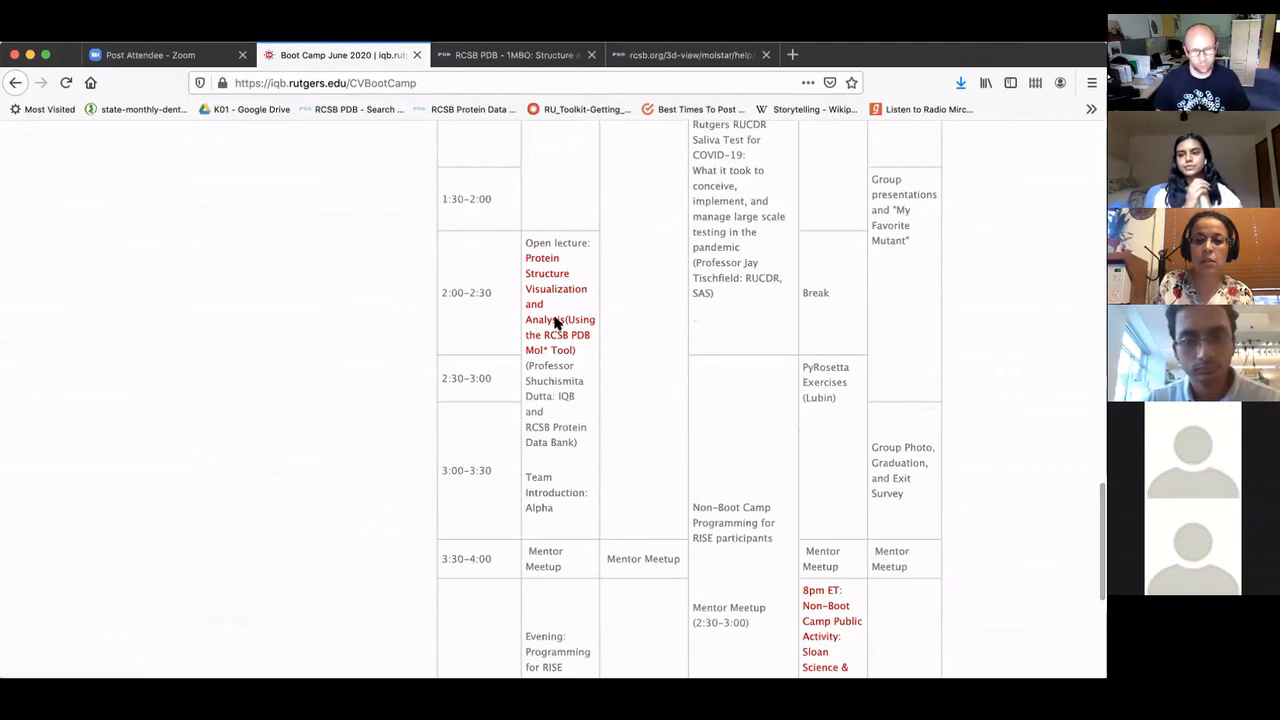
pyautogui.click(549, 353)
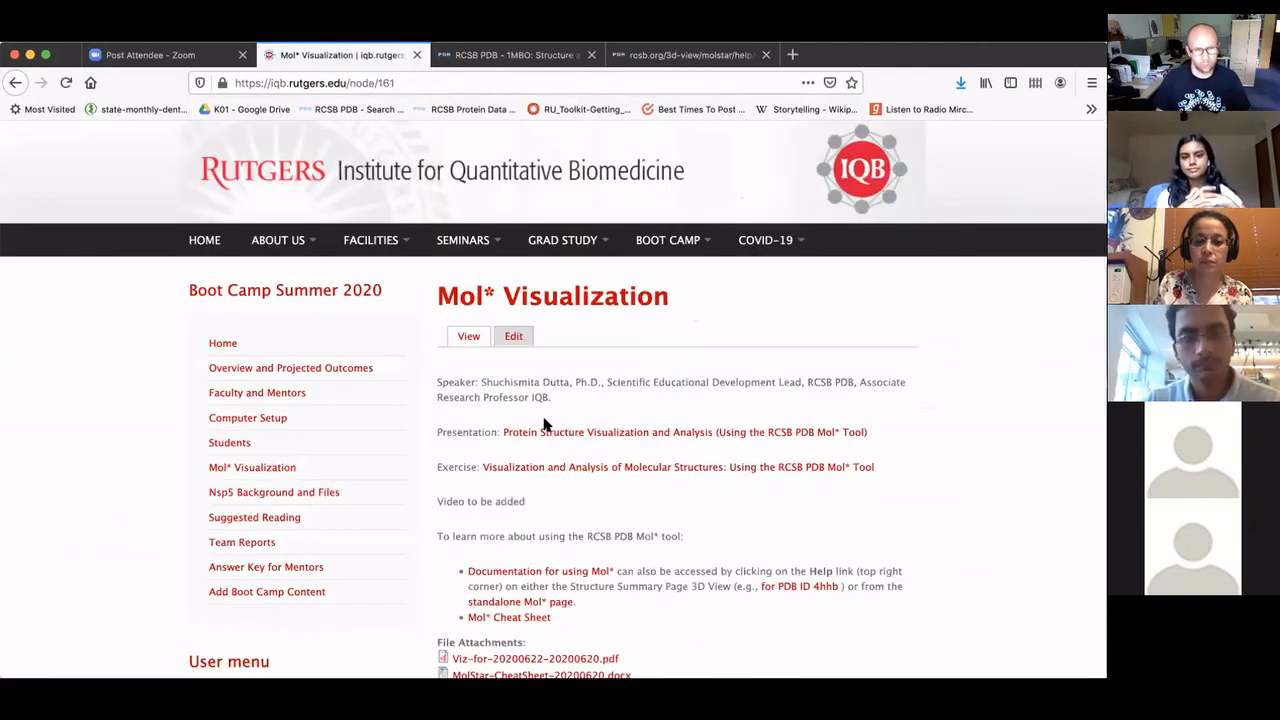
pyautogui.scroll(-1, 545, 424)
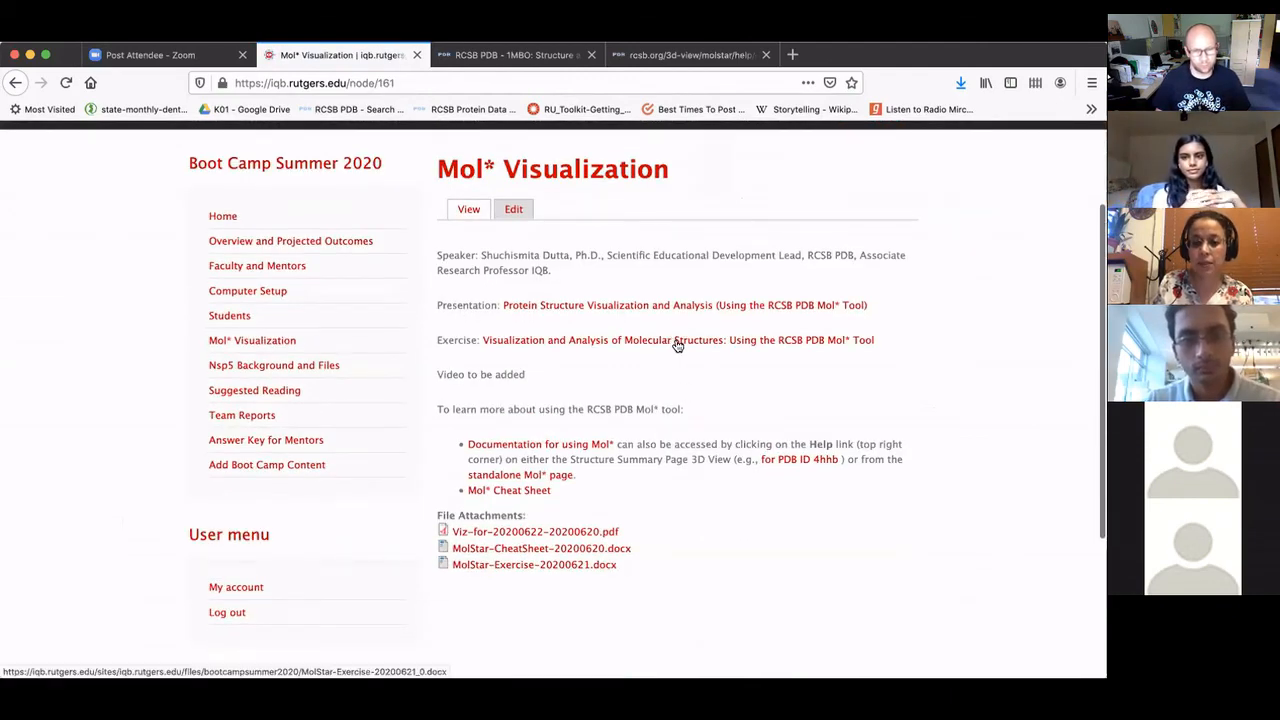